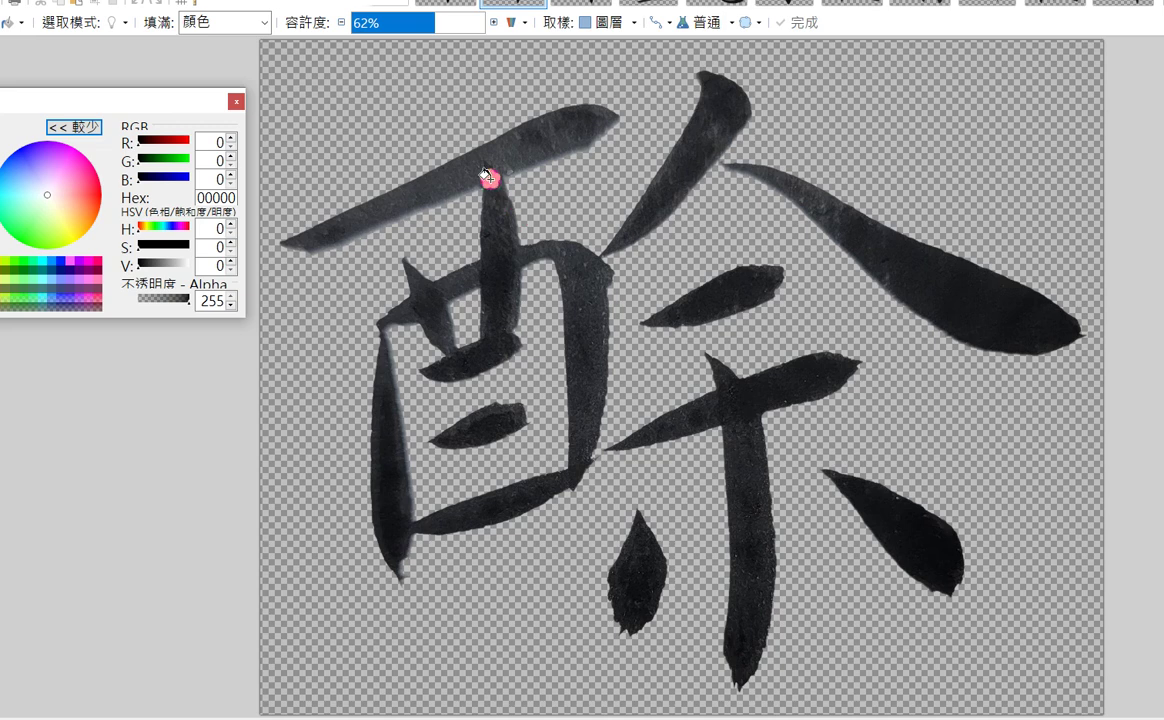
Step: Fill the gray brush strokes of the 酴 character with solid black using the Paint Bucket
click(701, 299)
click(895, 240)
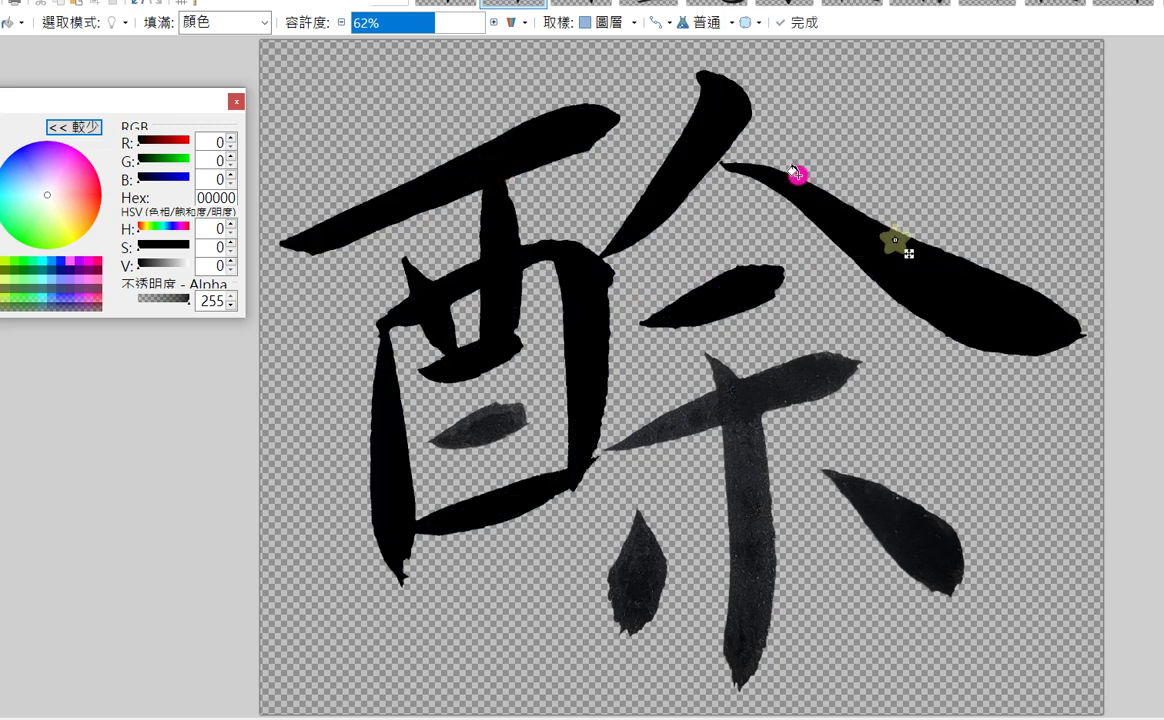
click(745, 410)
click(653, 578)
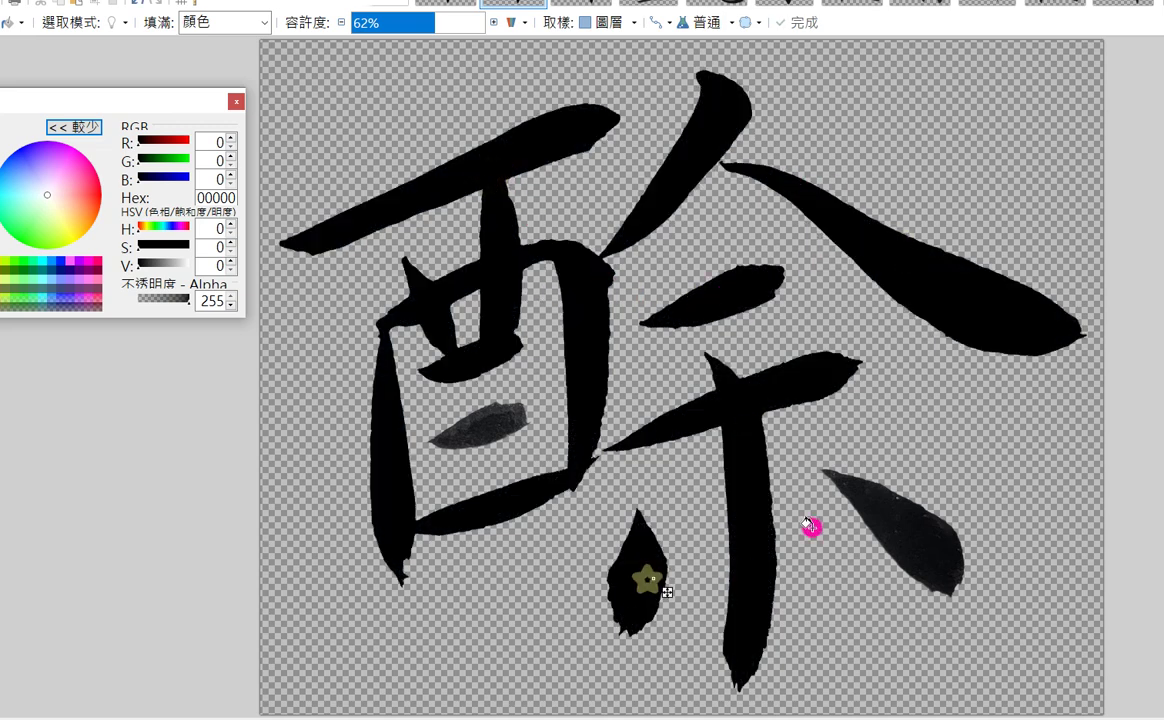
click(880, 533)
Step: Switch to the next image, the character with 酉 beside 糜, and fill all its gray strokes with solid black
click(572, 5)
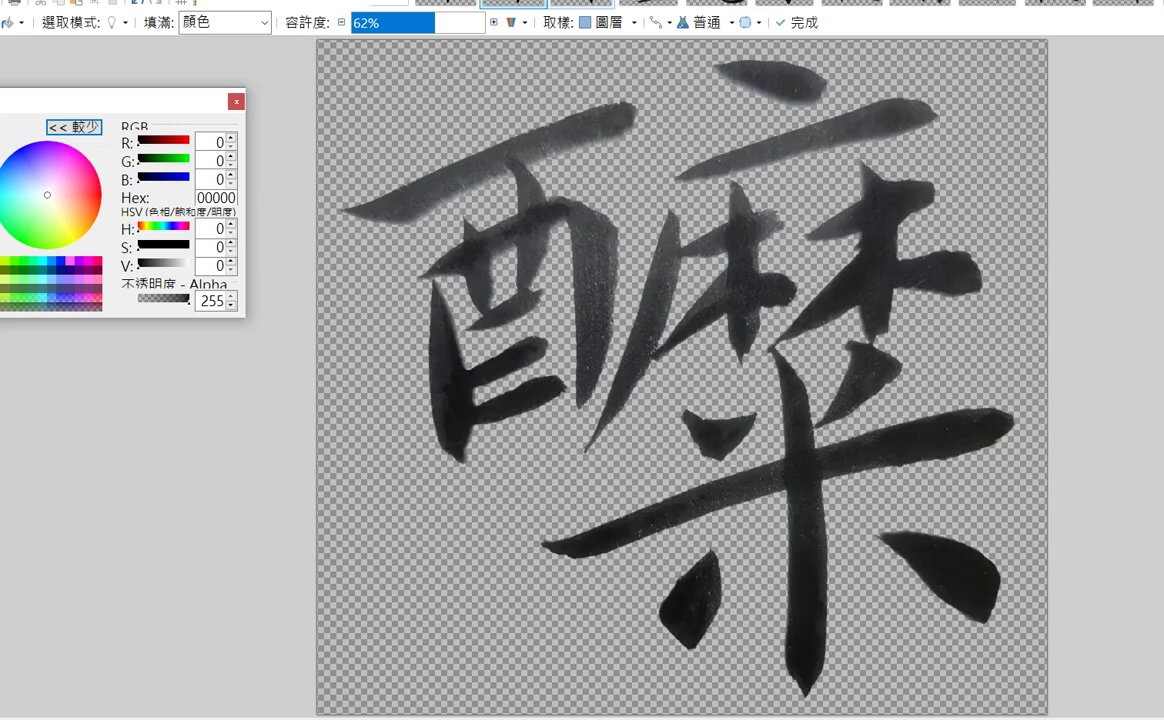
click(567, 135)
click(663, 281)
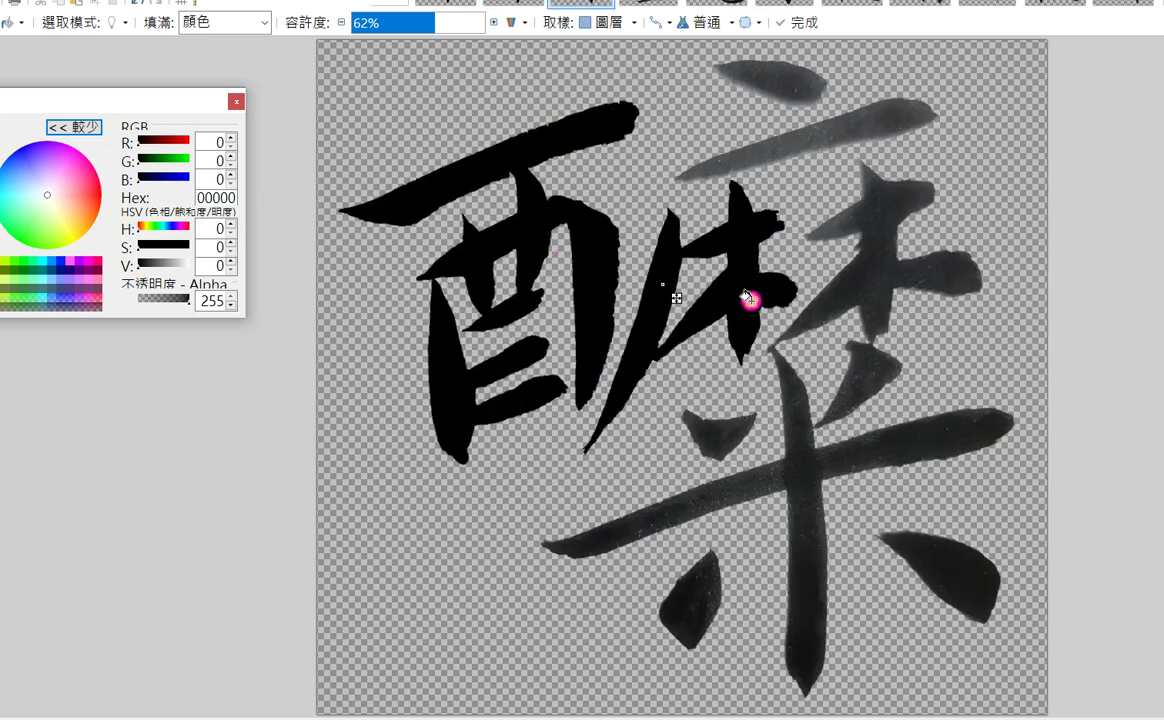
click(880, 275)
click(868, 220)
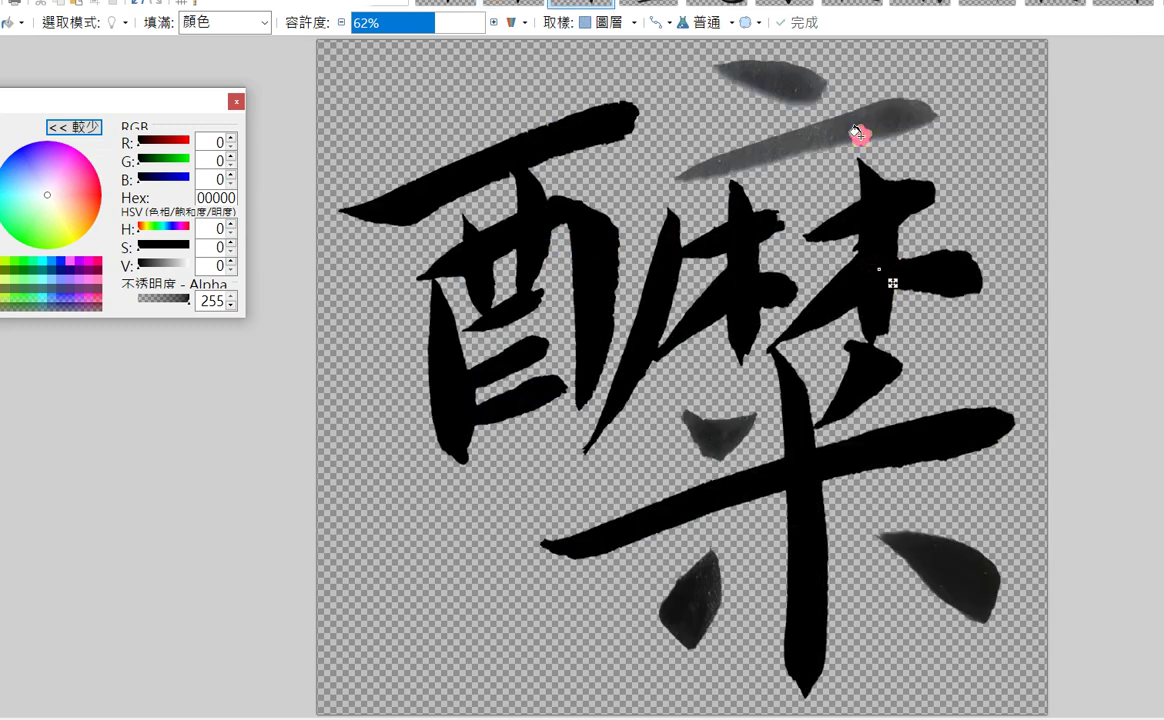
click(858, 133)
click(784, 80)
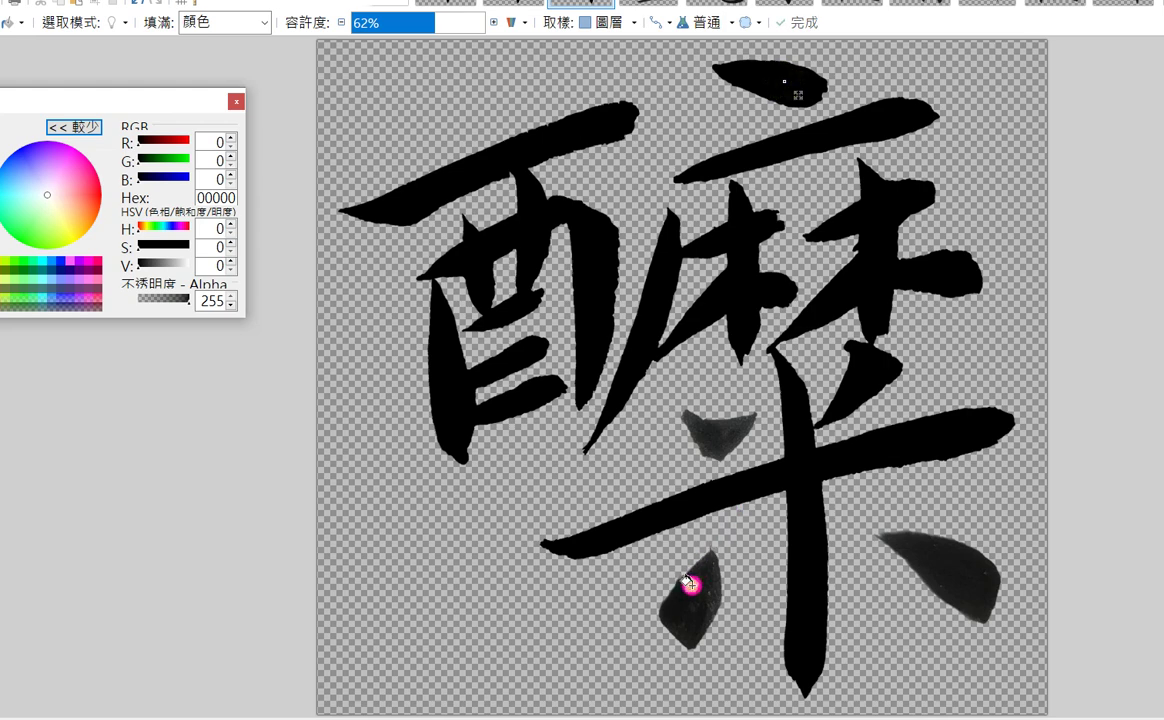
click(688, 585)
click(712, 433)
click(970, 580)
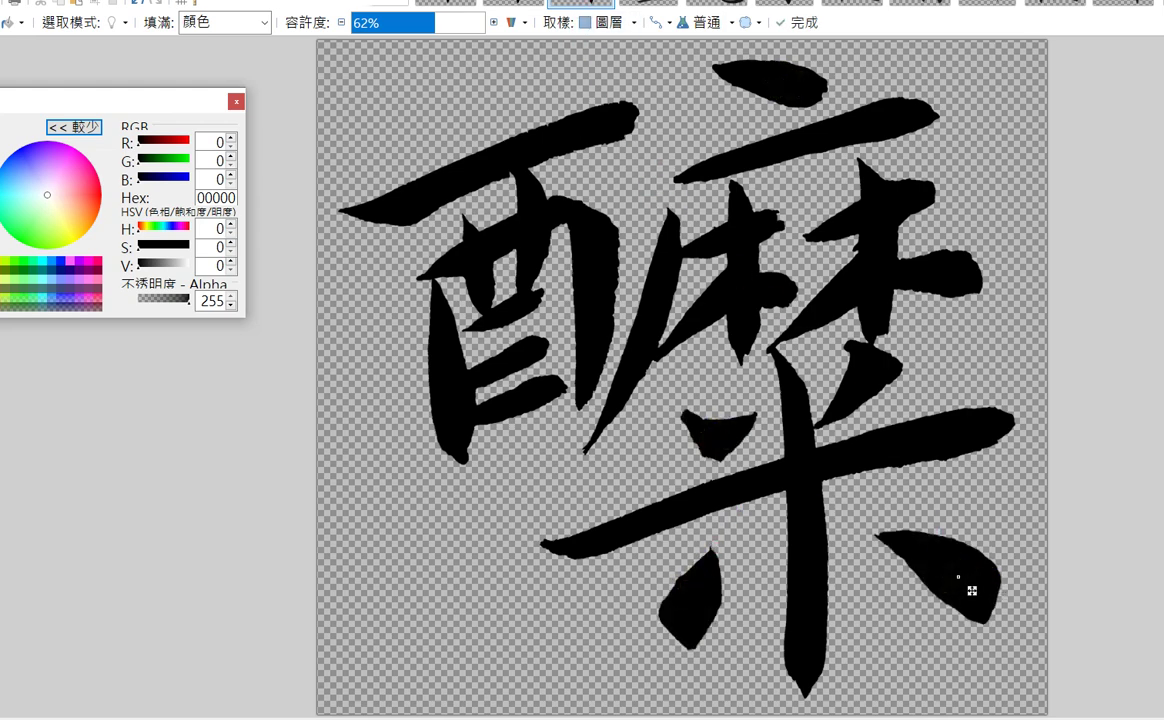
Step: Switch to the 雪 image and fill all its brush strokes and dots with solid black
click(612, 8)
click(651, 205)
click(667, 108)
click(769, 261)
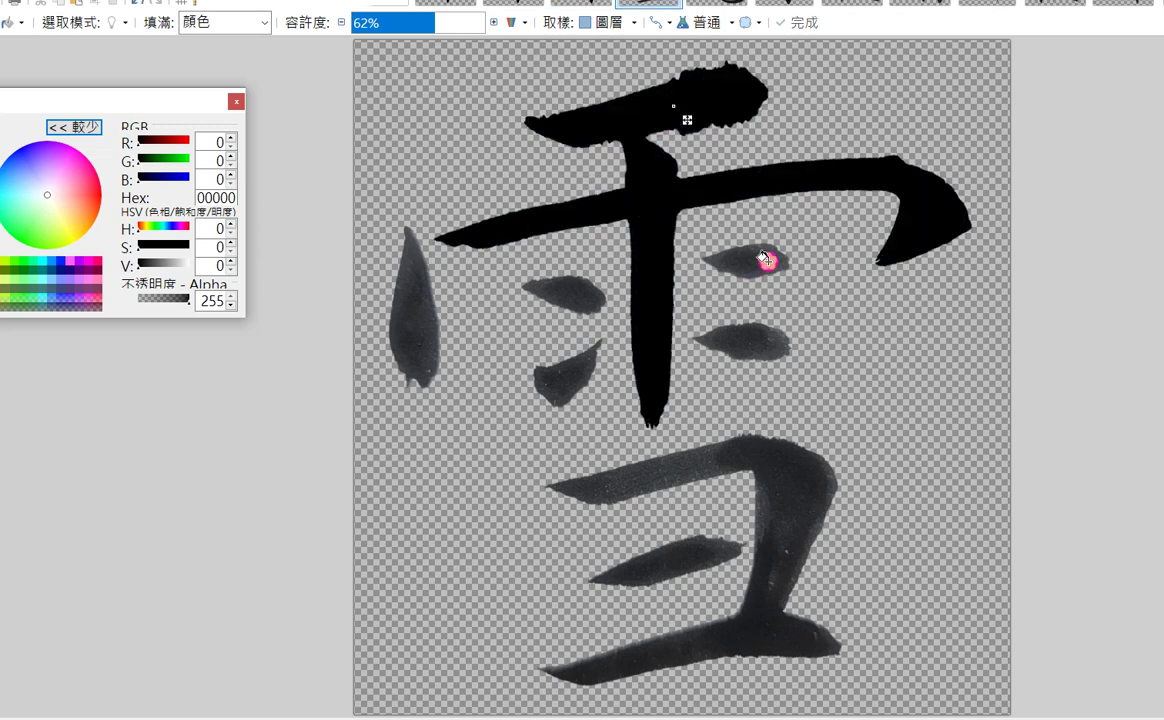
click(762, 345)
click(555, 300)
click(567, 387)
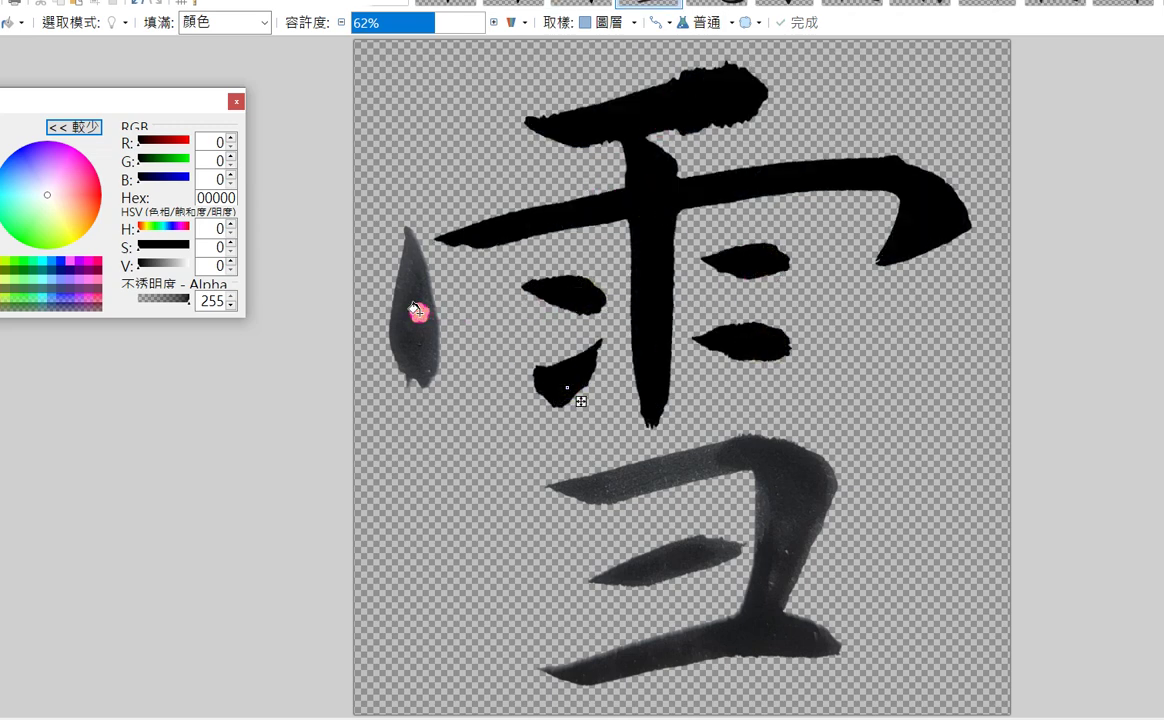
click(417, 311)
click(760, 464)
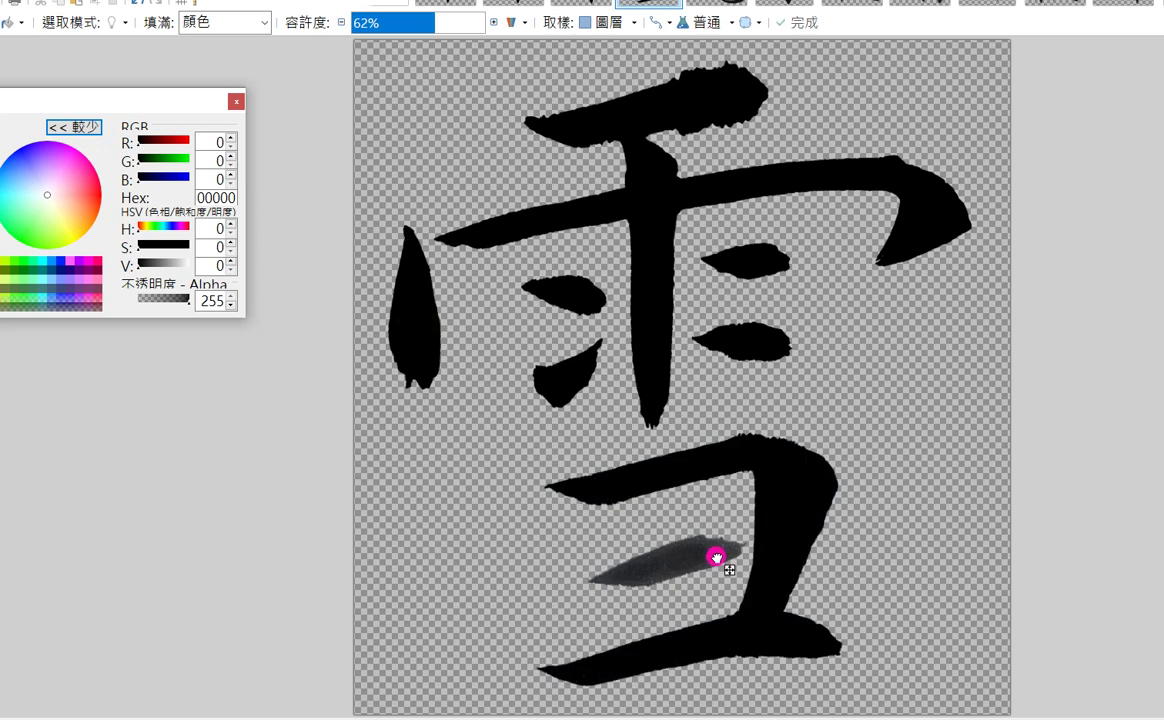
click(716, 557)
Step: Switch to the 浣 image and fill every separate brush stroke with solid black
click(716, 4)
click(673, 130)
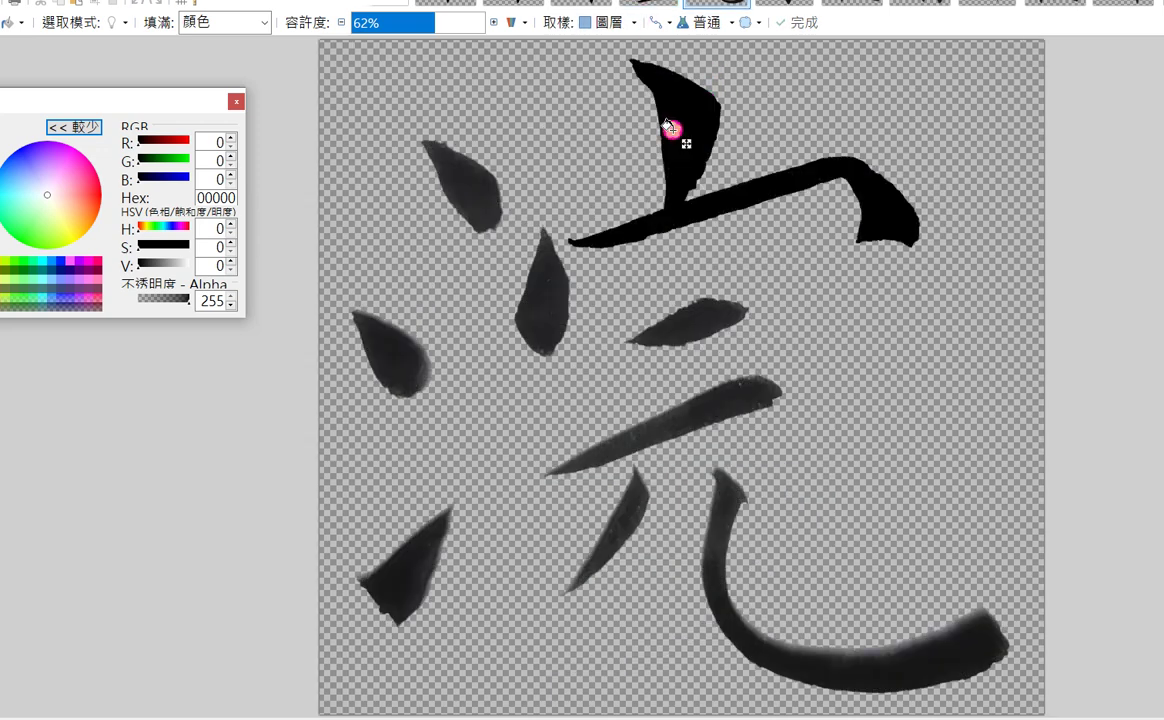
click(566, 286)
click(487, 179)
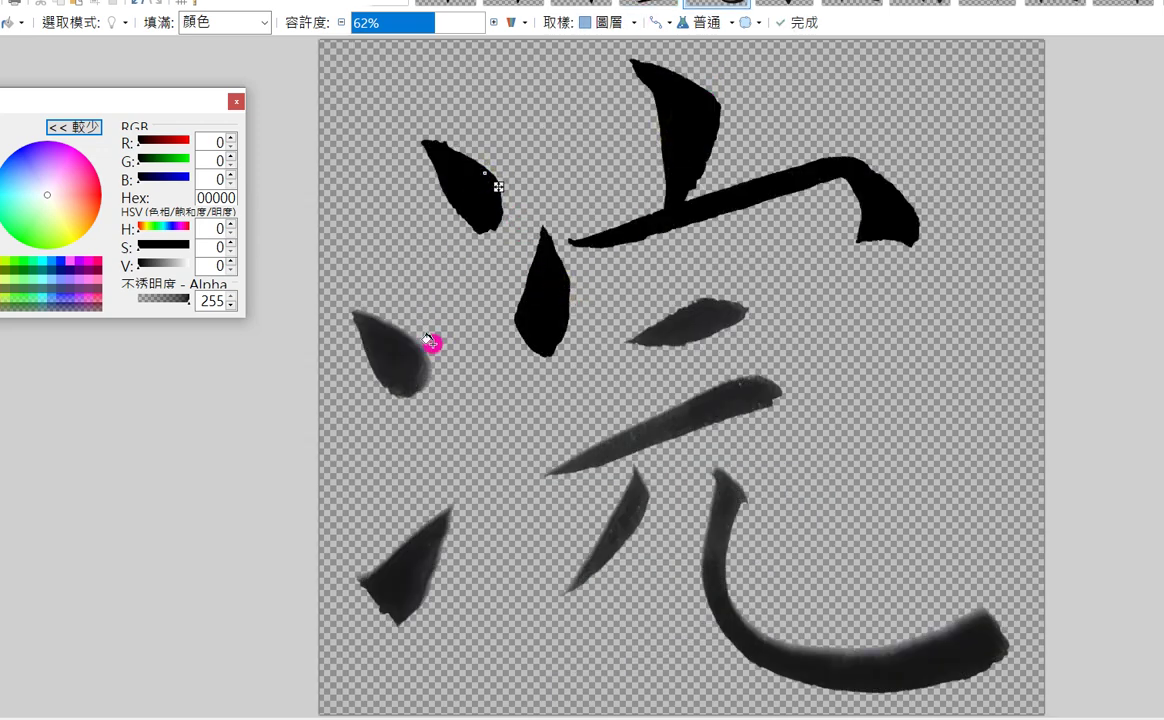
click(405, 368)
click(705, 318)
click(716, 402)
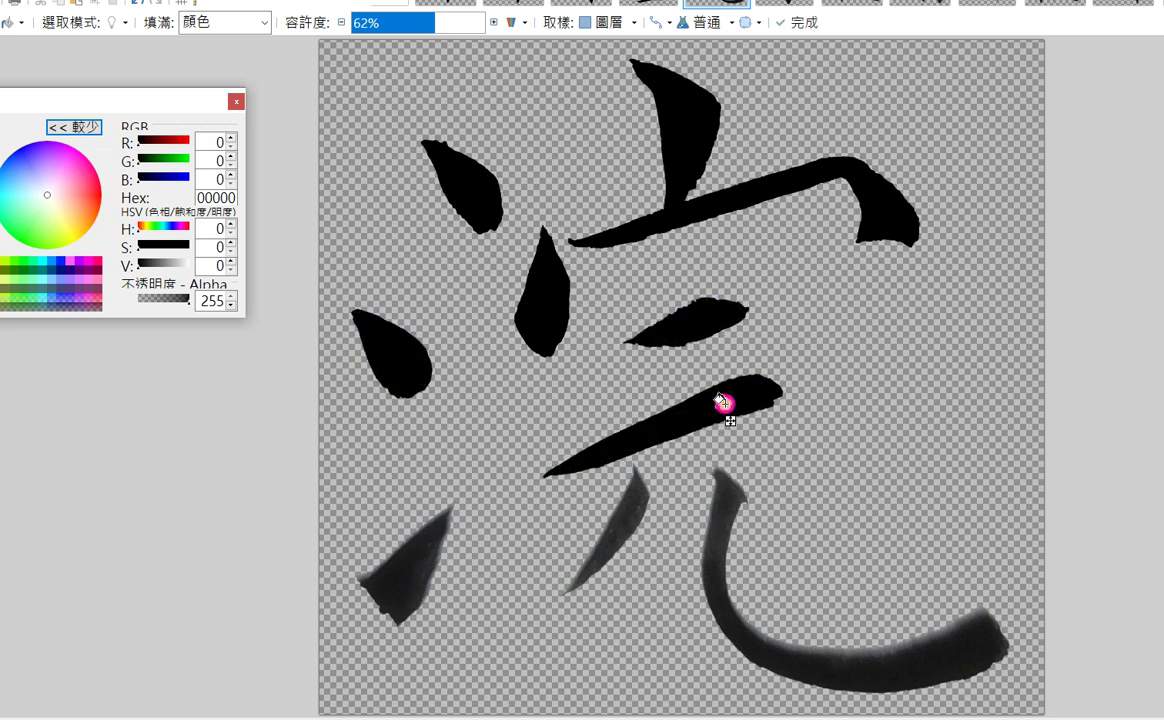
click(688, 211)
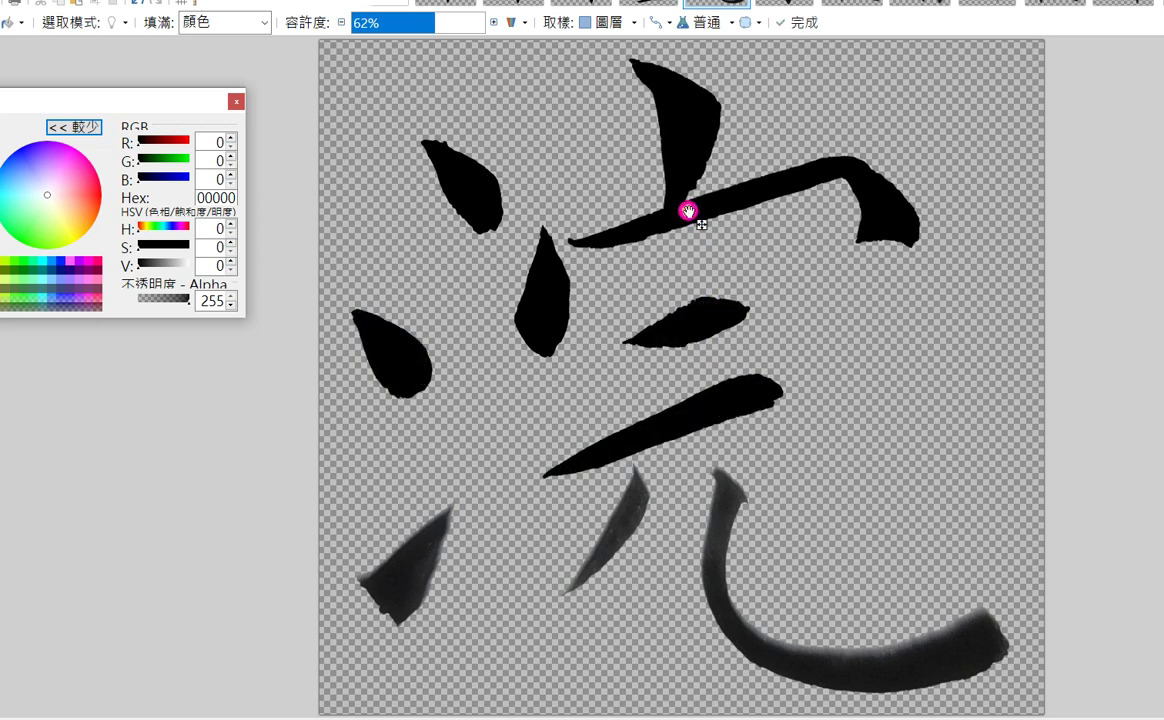
click(722, 510)
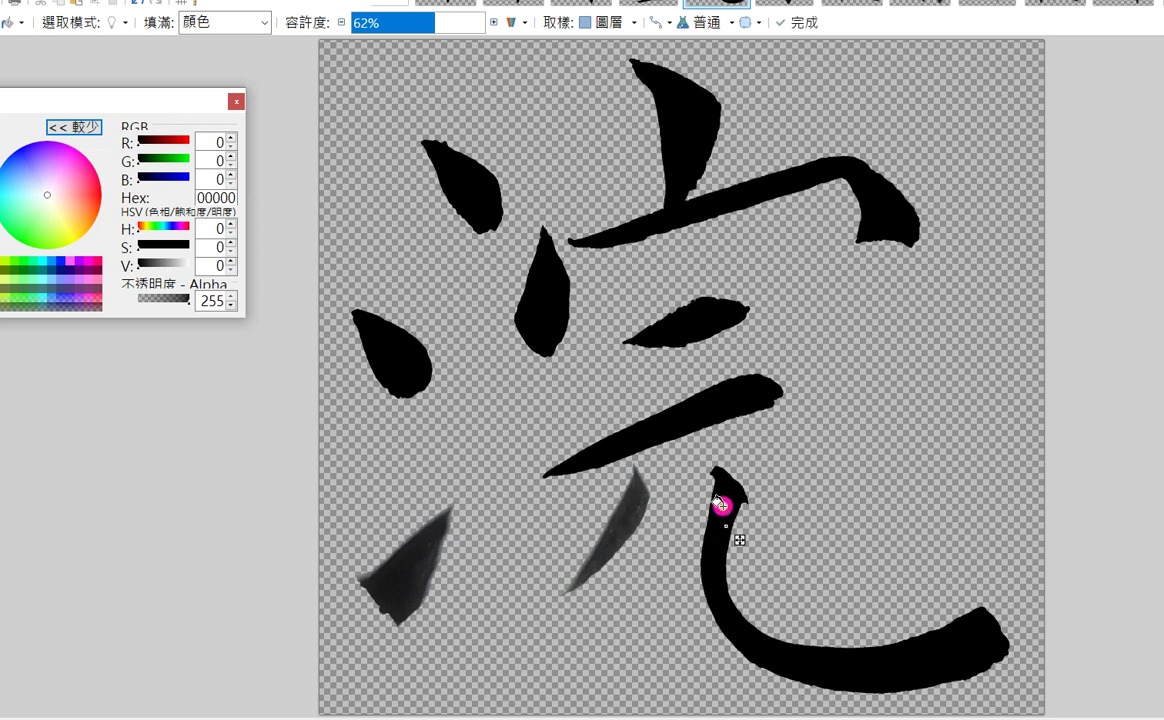
click(617, 530)
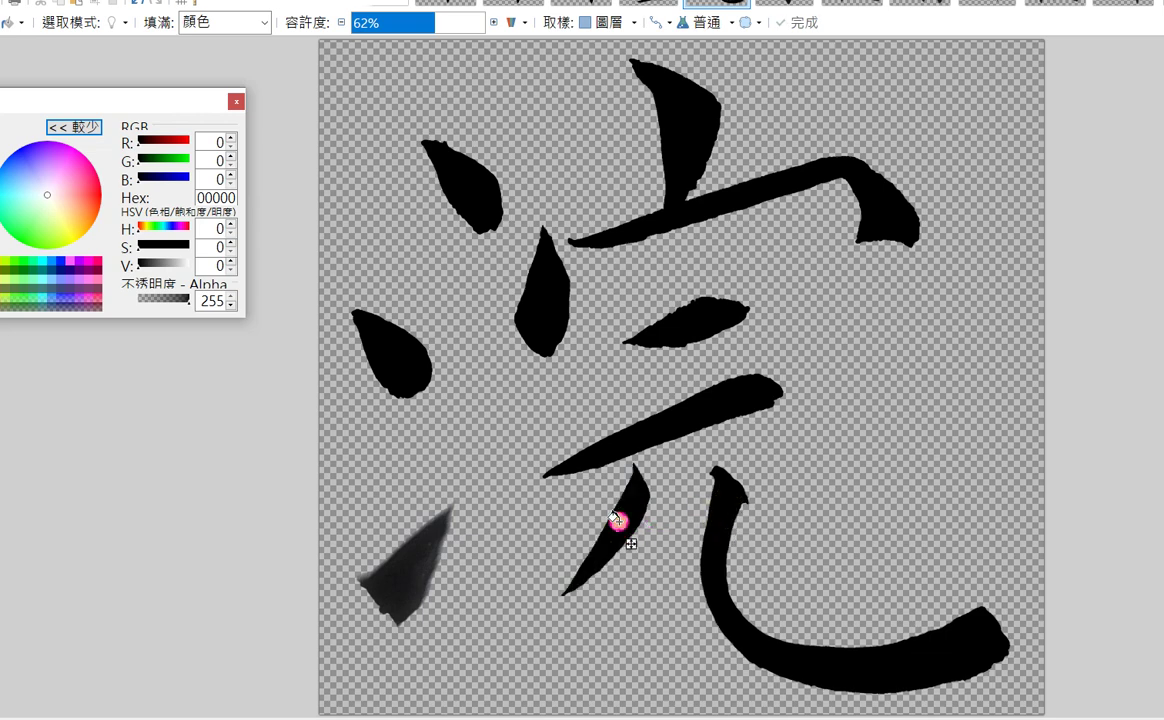
click(405, 578)
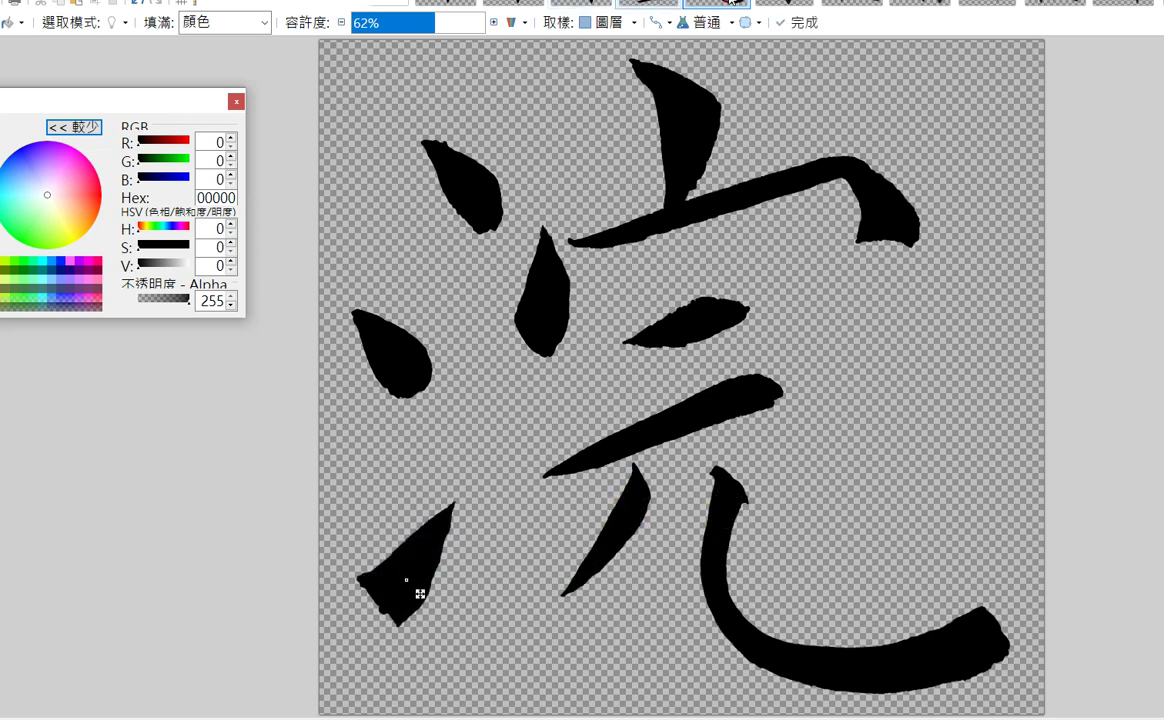
Step: Switch to the 梨 image and fill all of its gray strokes with solid black
click(733, 3)
click(606, 262)
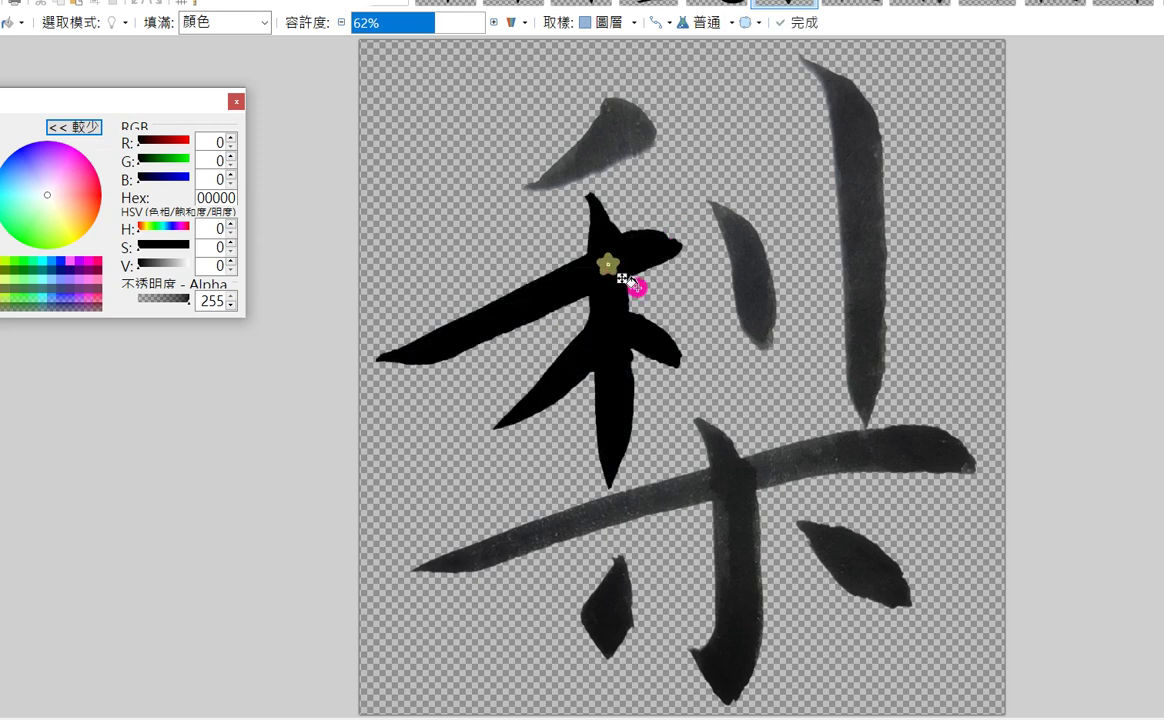
click(757, 289)
click(857, 257)
click(614, 127)
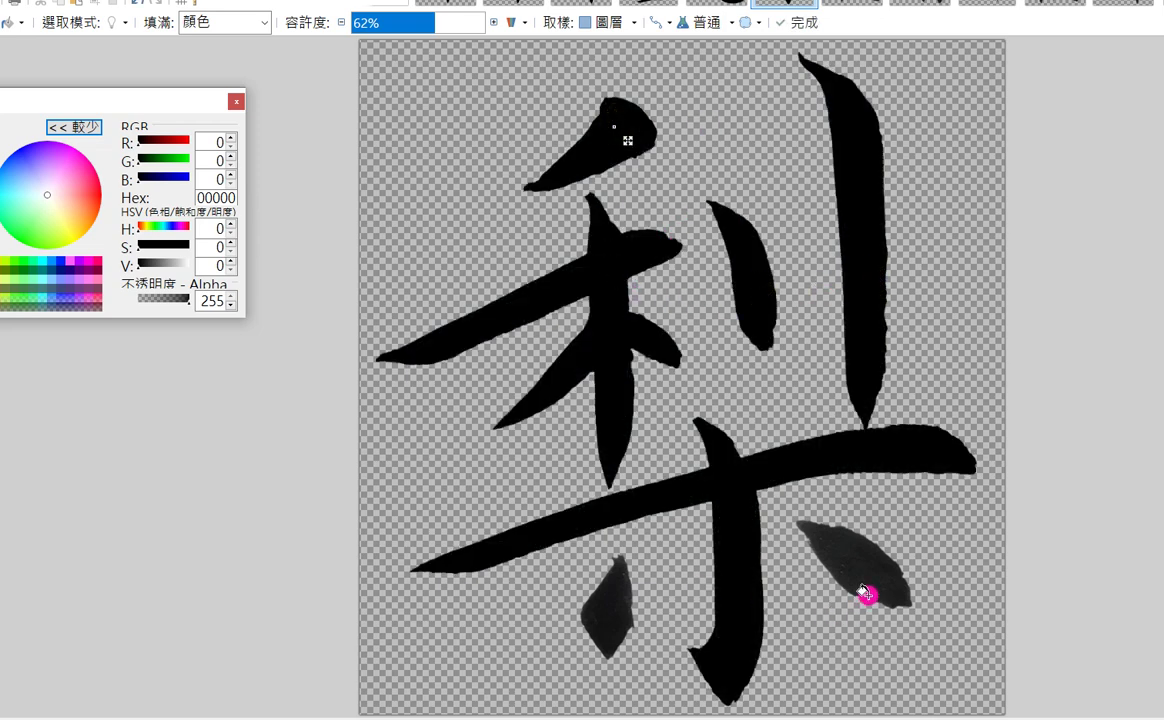
click(864, 591)
click(613, 631)
Step: Switch to the 秋 image and fill each part of the character with solid black
key(ctrl+Tab)
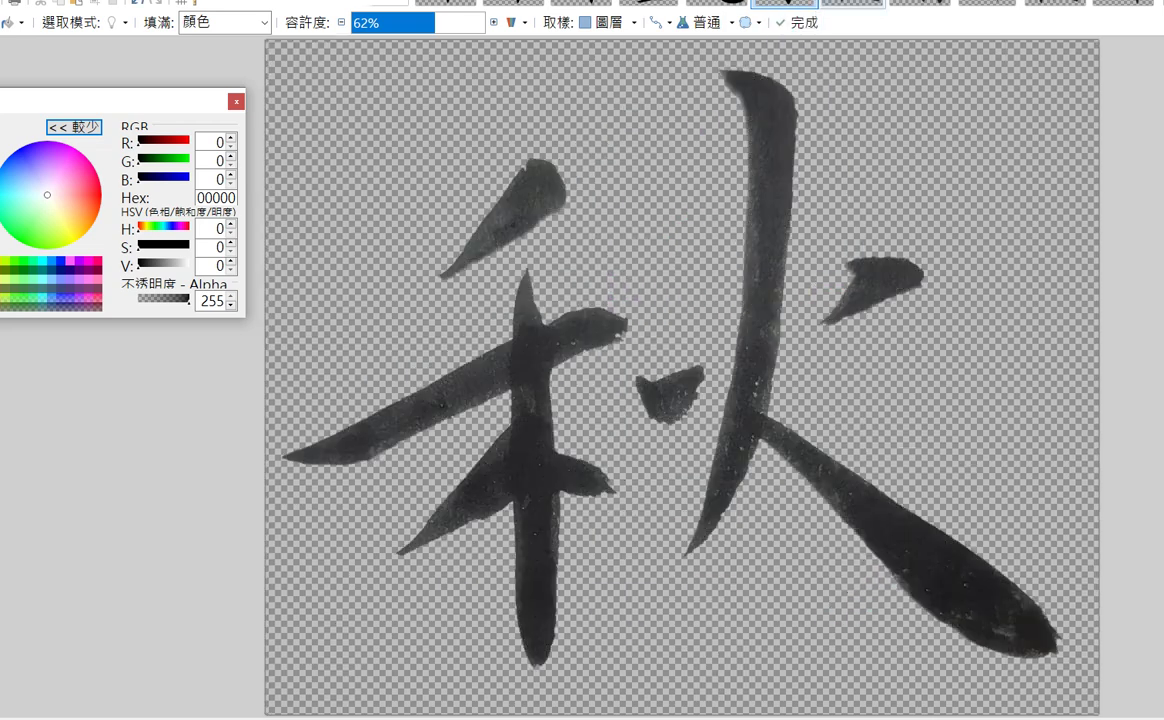
click(757, 347)
click(883, 275)
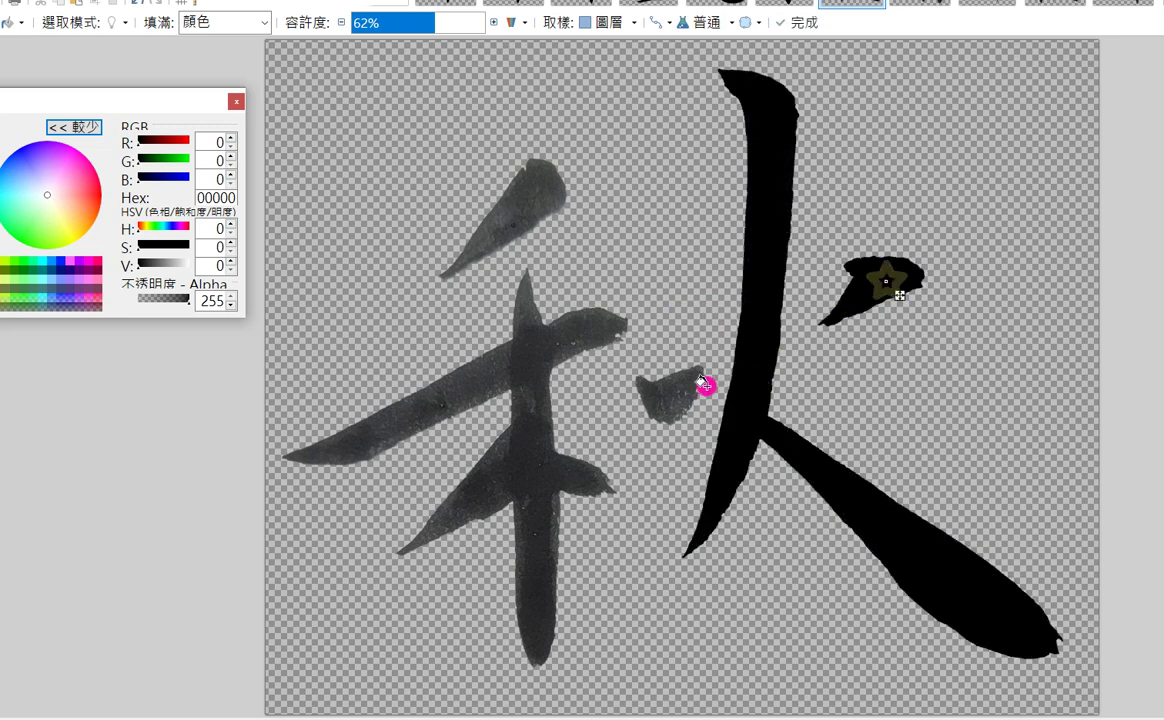
click(675, 392)
click(533, 392)
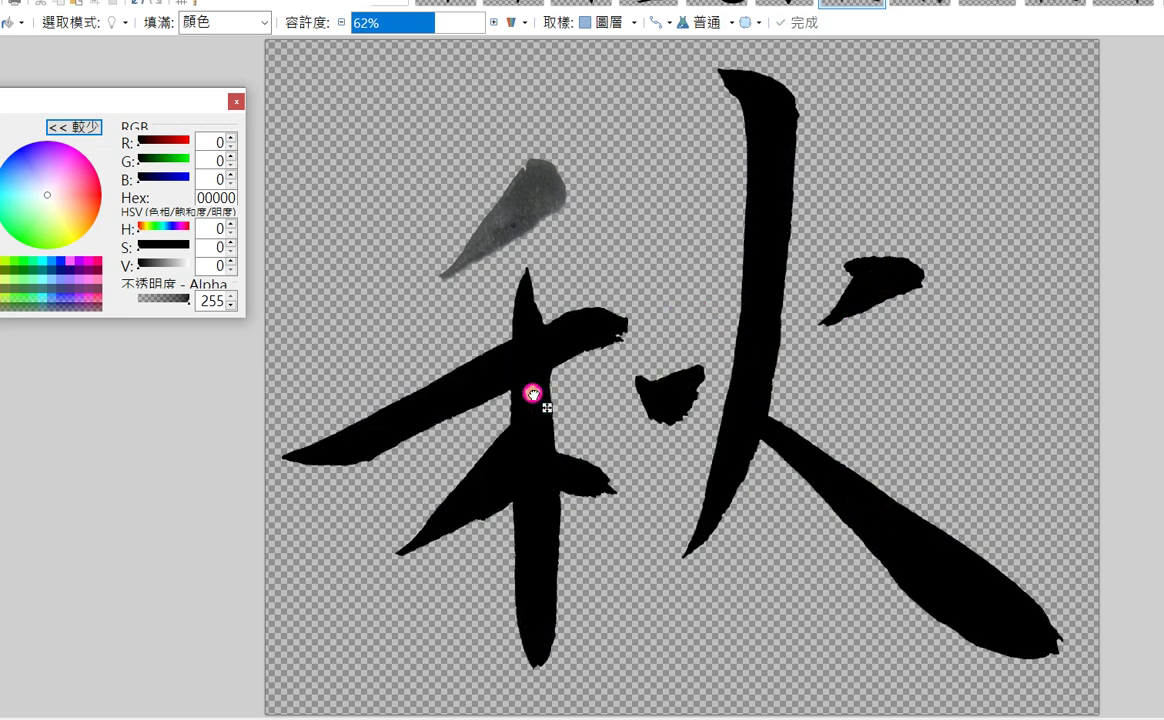
click(537, 192)
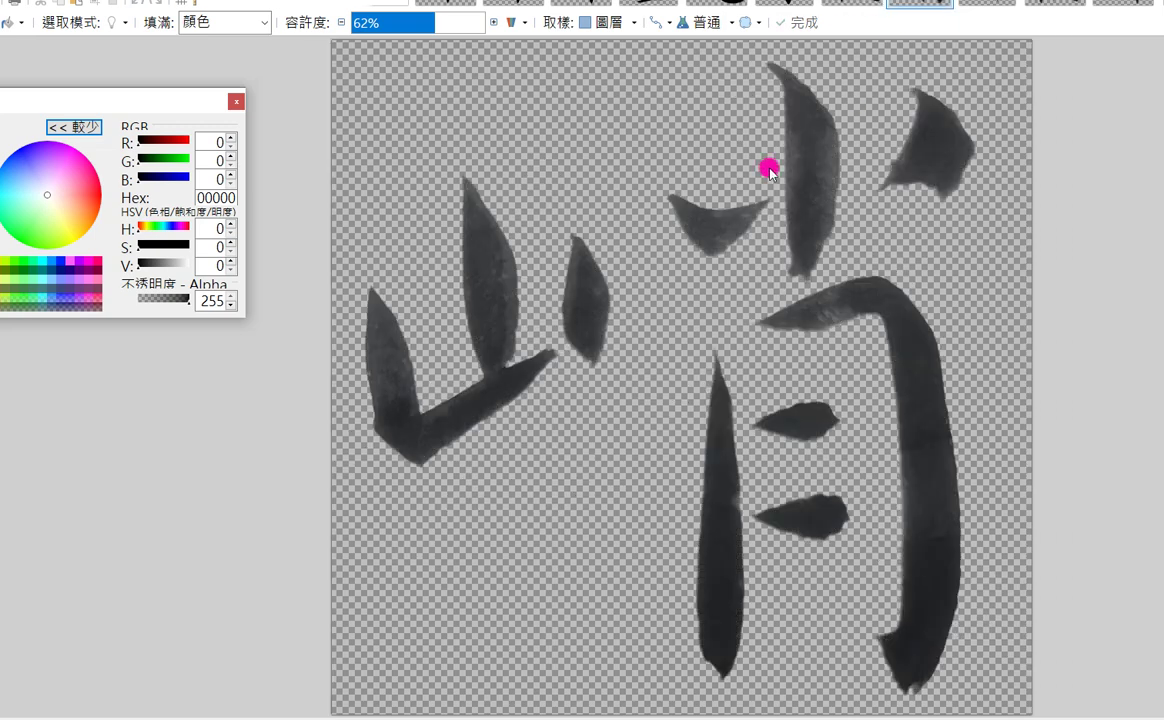
Step: Fill the gray strokes of the 峭 character with solid black, covering both the 山 and 肖 parts
click(735, 218)
click(802, 172)
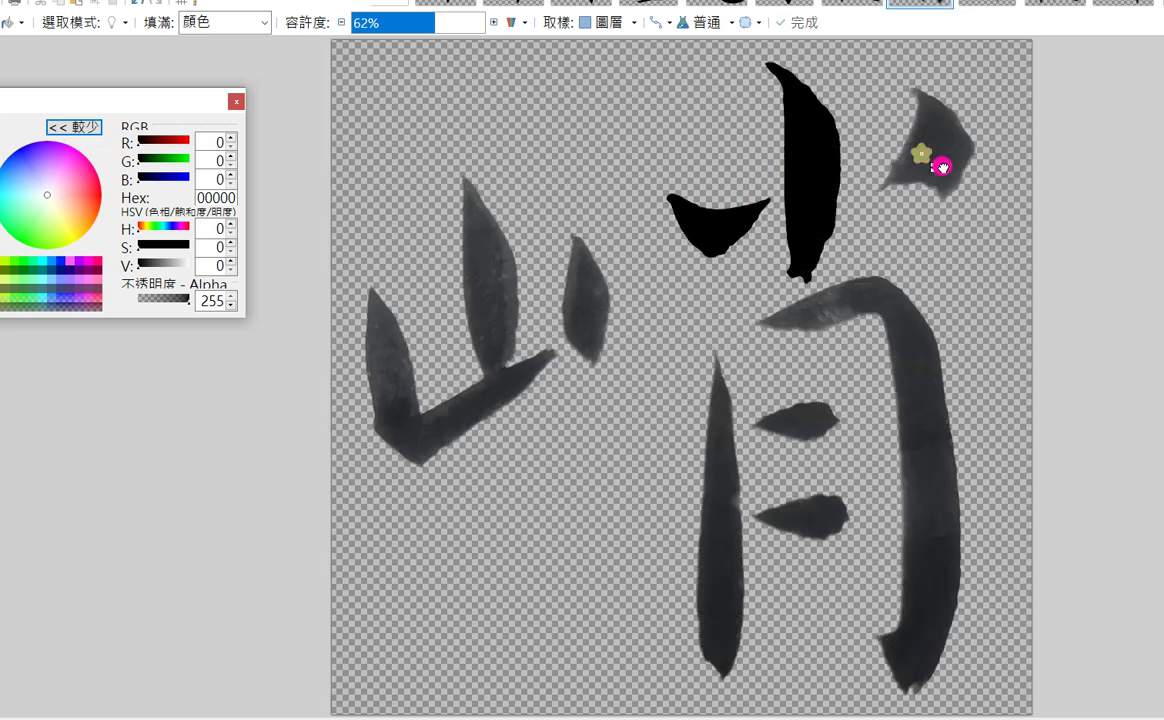
click(935, 155)
click(915, 312)
click(587, 309)
click(496, 305)
click(701, 455)
click(800, 442)
click(808, 520)
click(891, 57)
Step: Switch to the 郊 image and fill all of its brush strokes with solid black
key(ctrl+Tab)
click(861, 209)
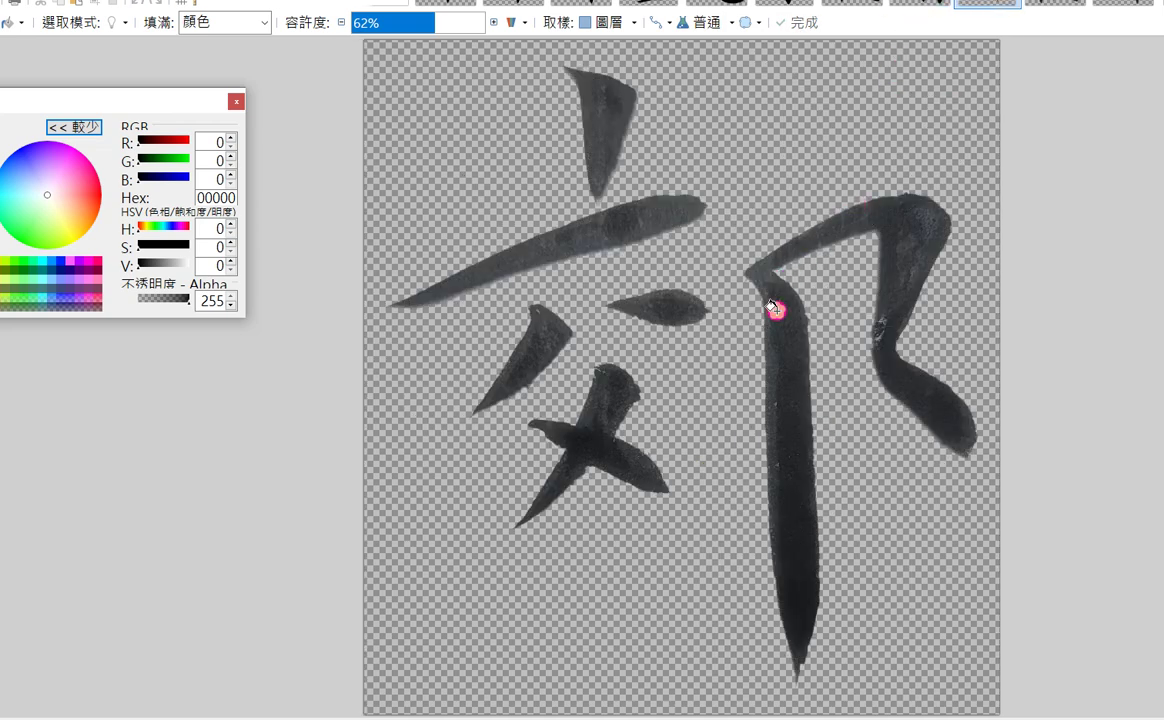
click(775, 308)
click(681, 309)
click(606, 212)
click(607, 143)
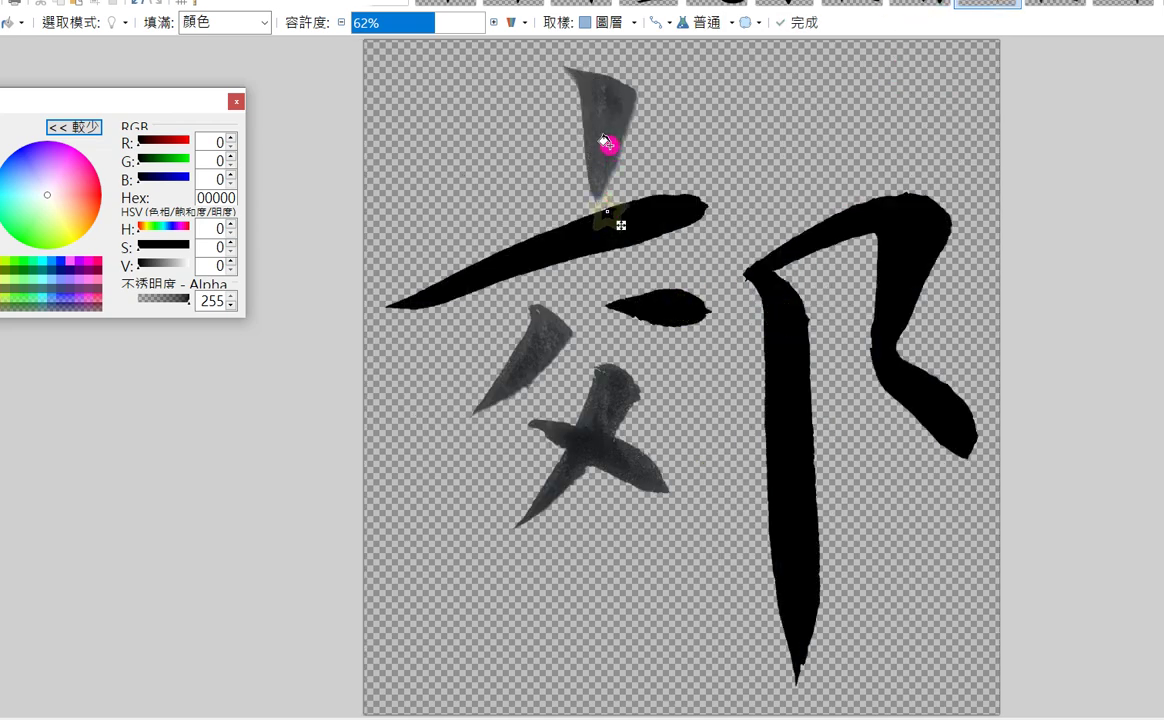
click(530, 356)
click(604, 434)
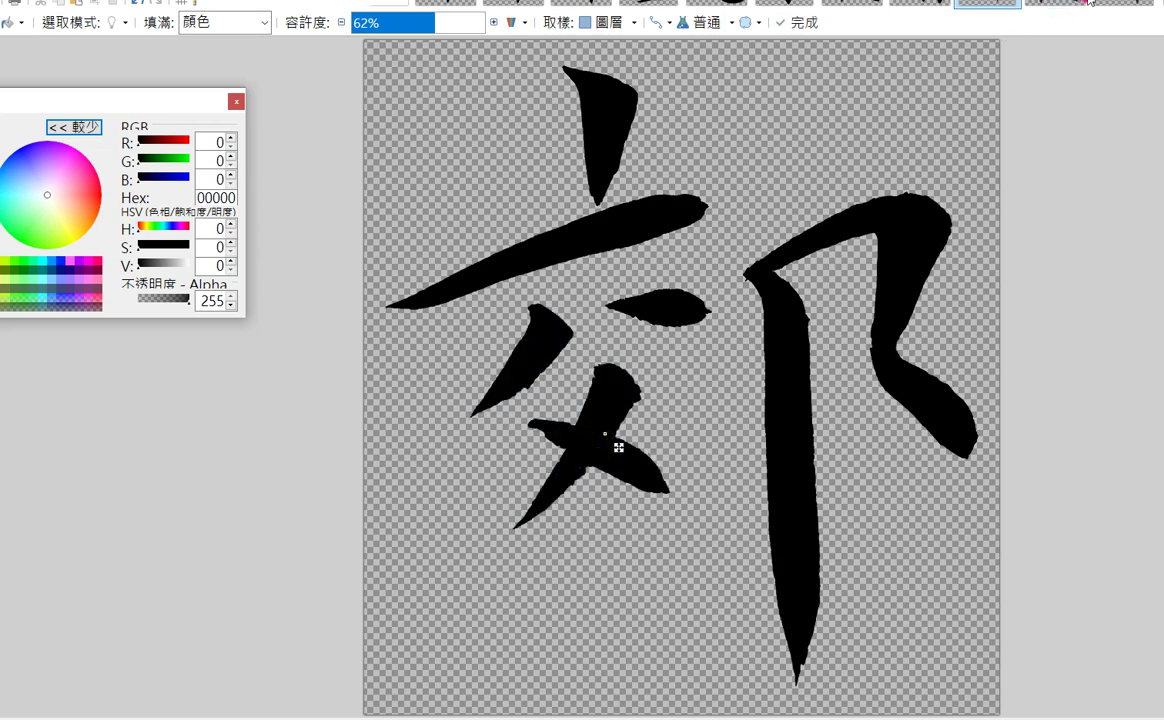
Step: Switch to the 換 image and fill its main body, top stroke and lower dot with solid black
key(ctrl+Tab)
click(805, 294)
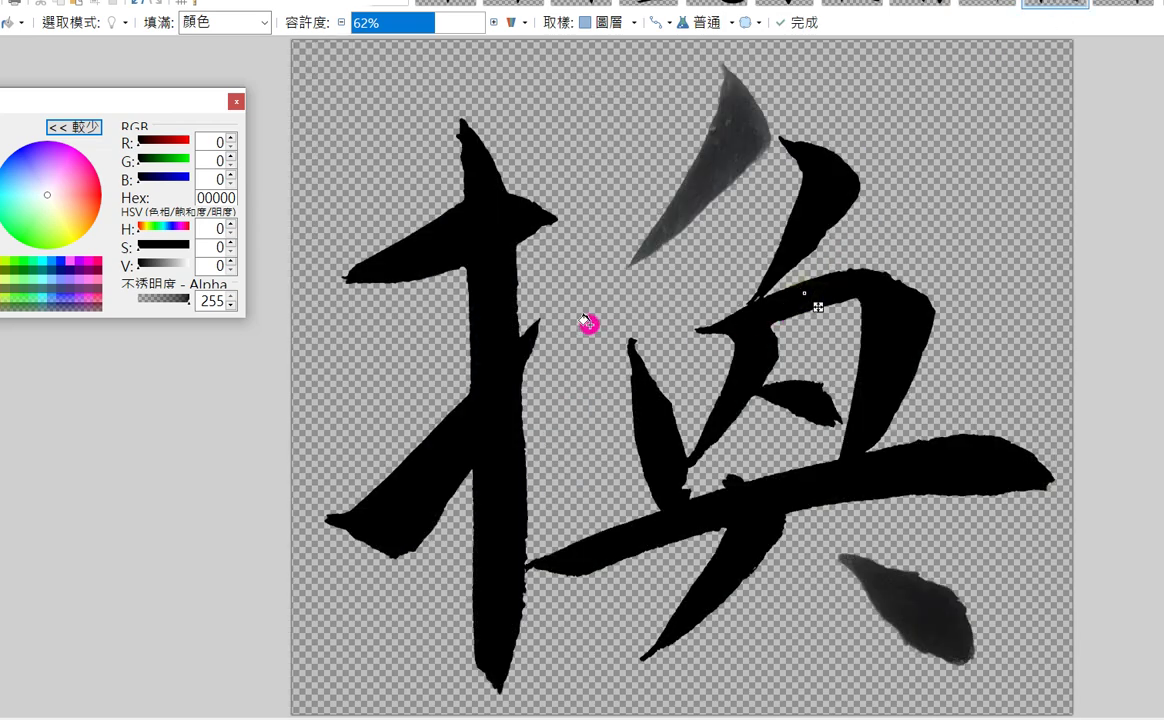
click(735, 158)
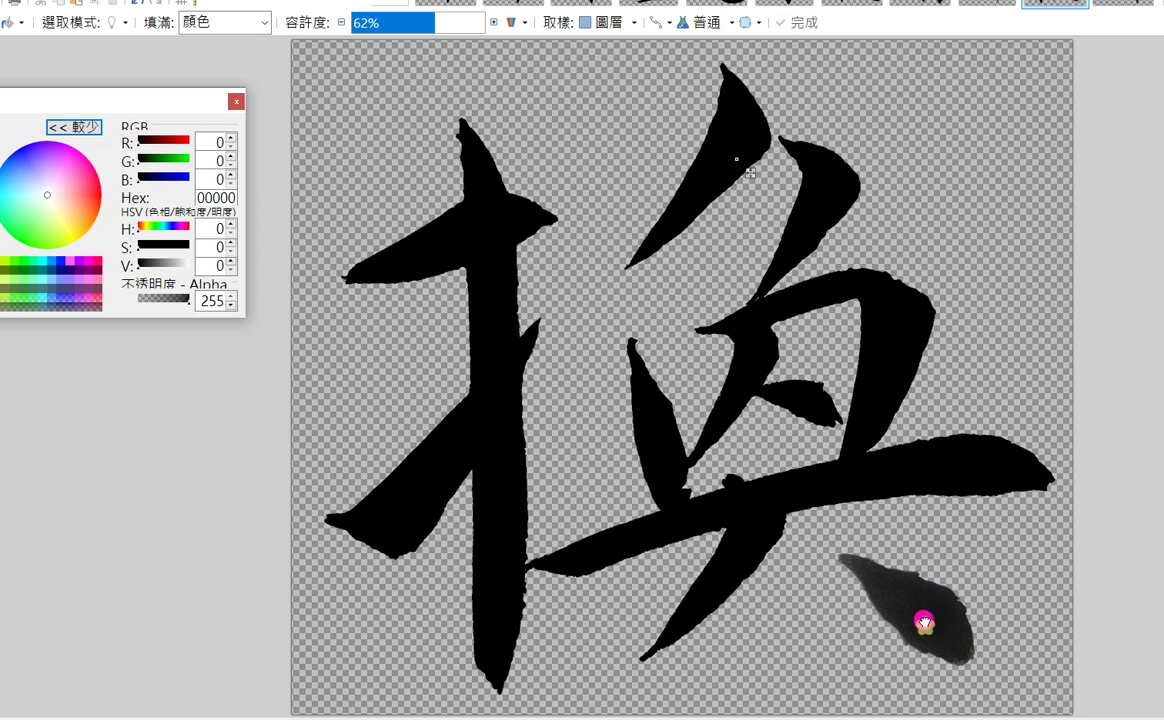
click(905, 588)
Step: Switch to the 棉 image and fill its 木, 白 and 巾 parts with solid black
key(ctrl+Tab)
click(745, 231)
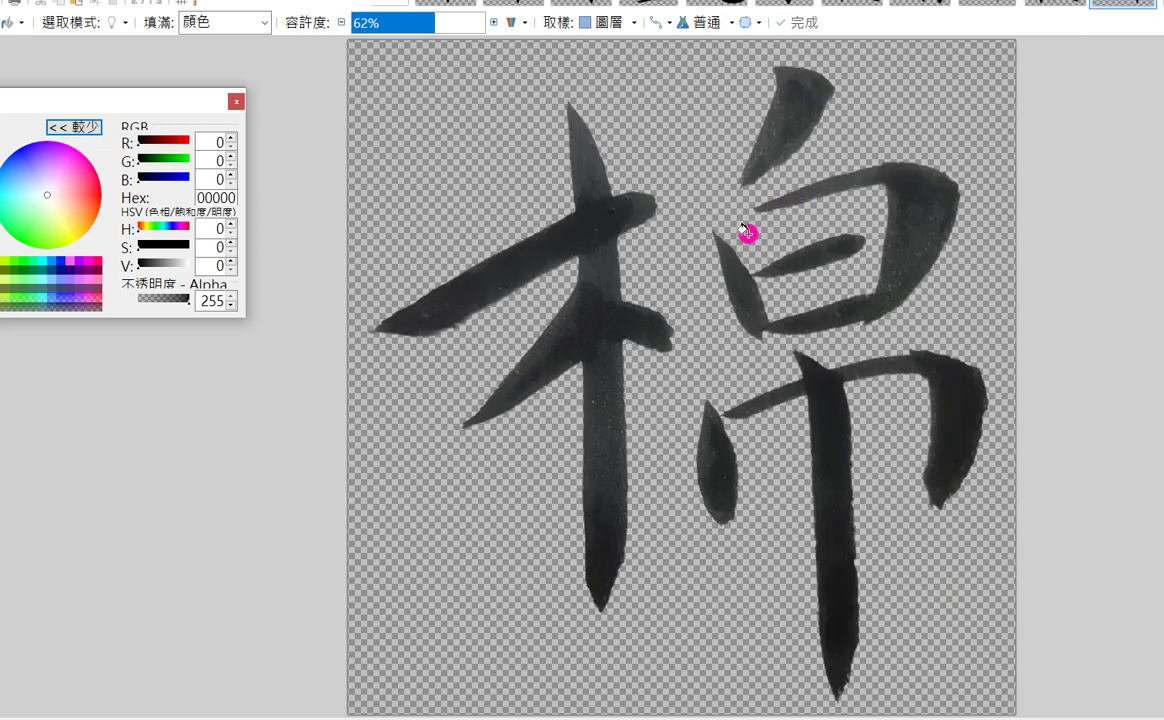
click(914, 226)
click(810, 101)
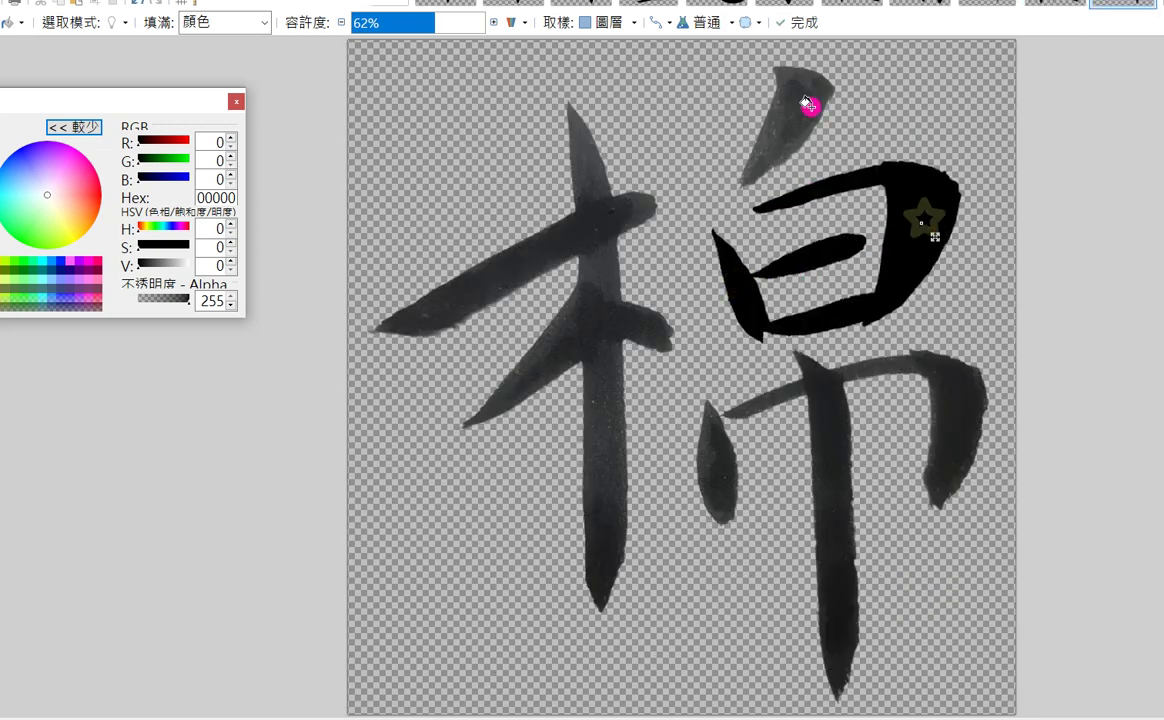
click(582, 242)
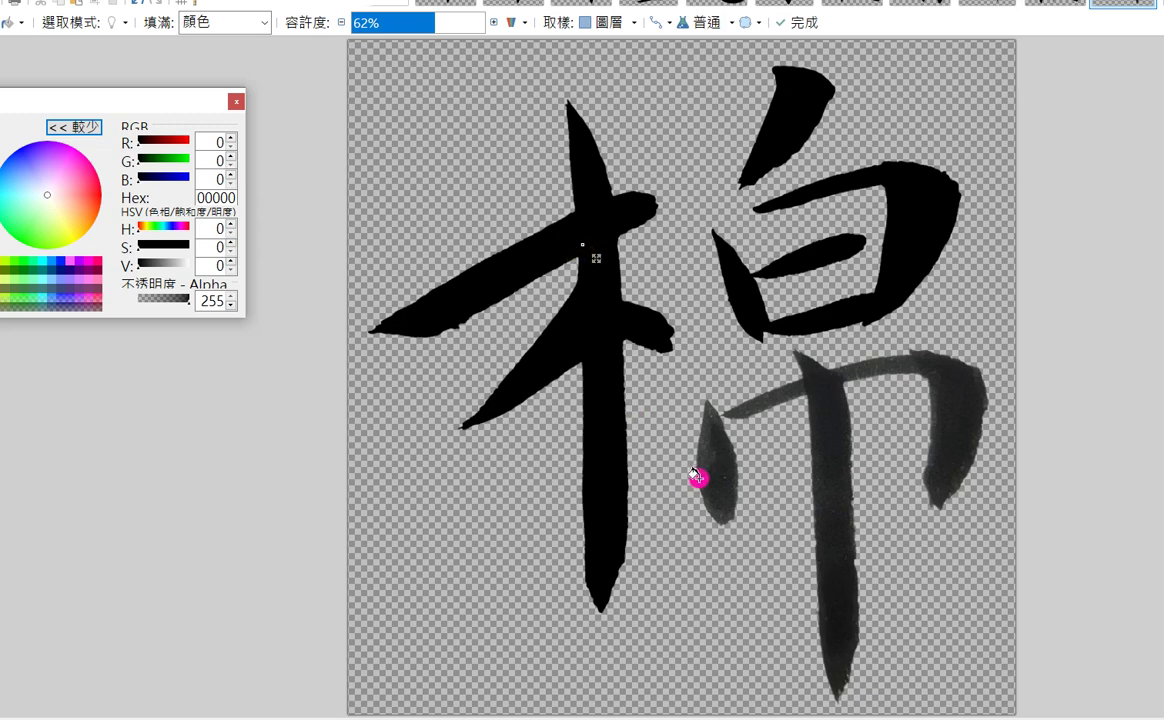
click(716, 478)
click(839, 525)
click(891, 388)
click(969, 387)
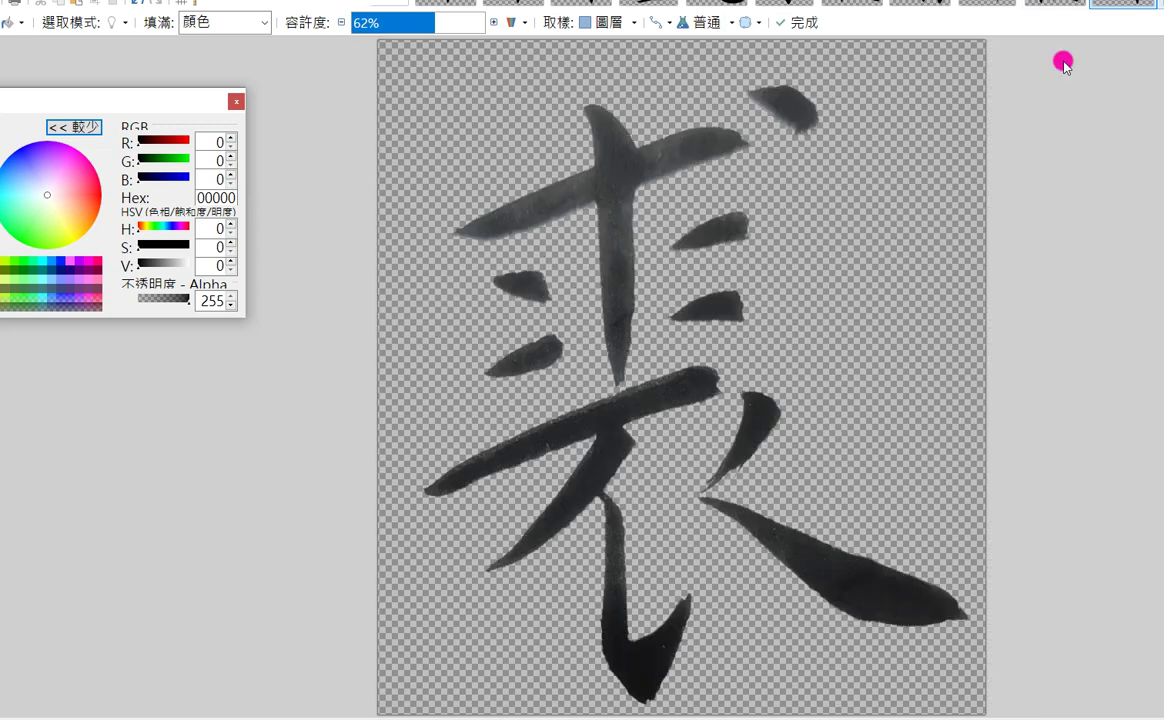
Step: Fill the crossed main strokes, four side strokes and upper dot of the 裘 character with solid black
click(693, 205)
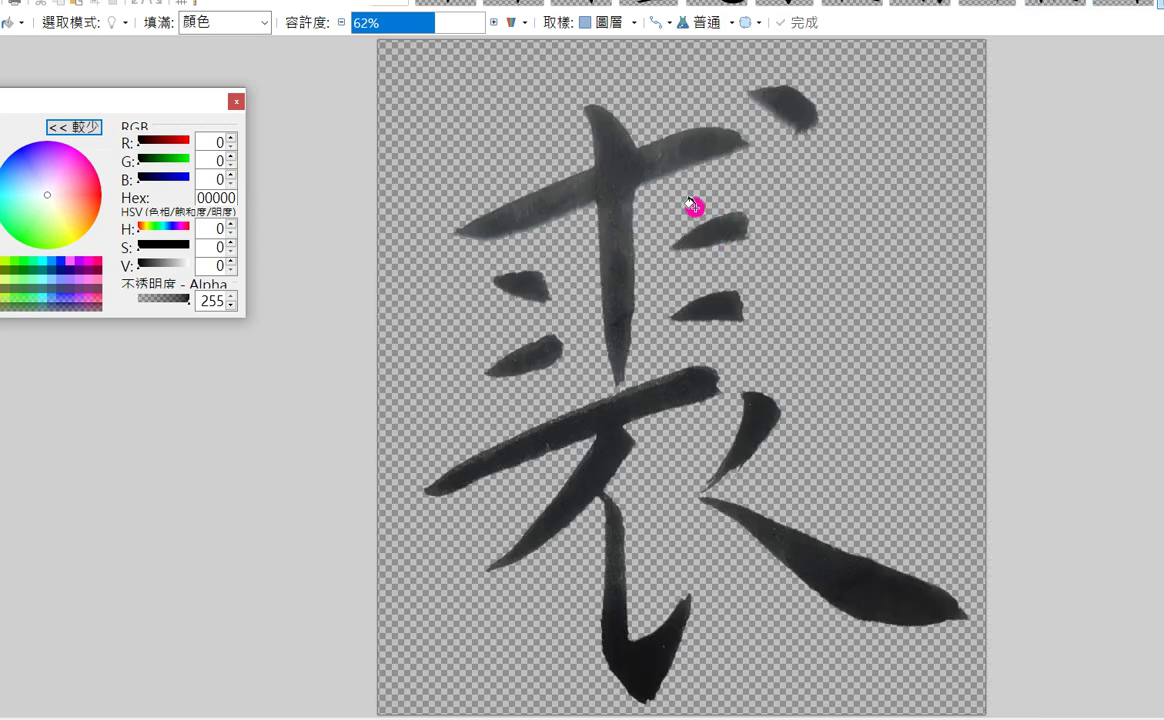
click(615, 176)
click(522, 280)
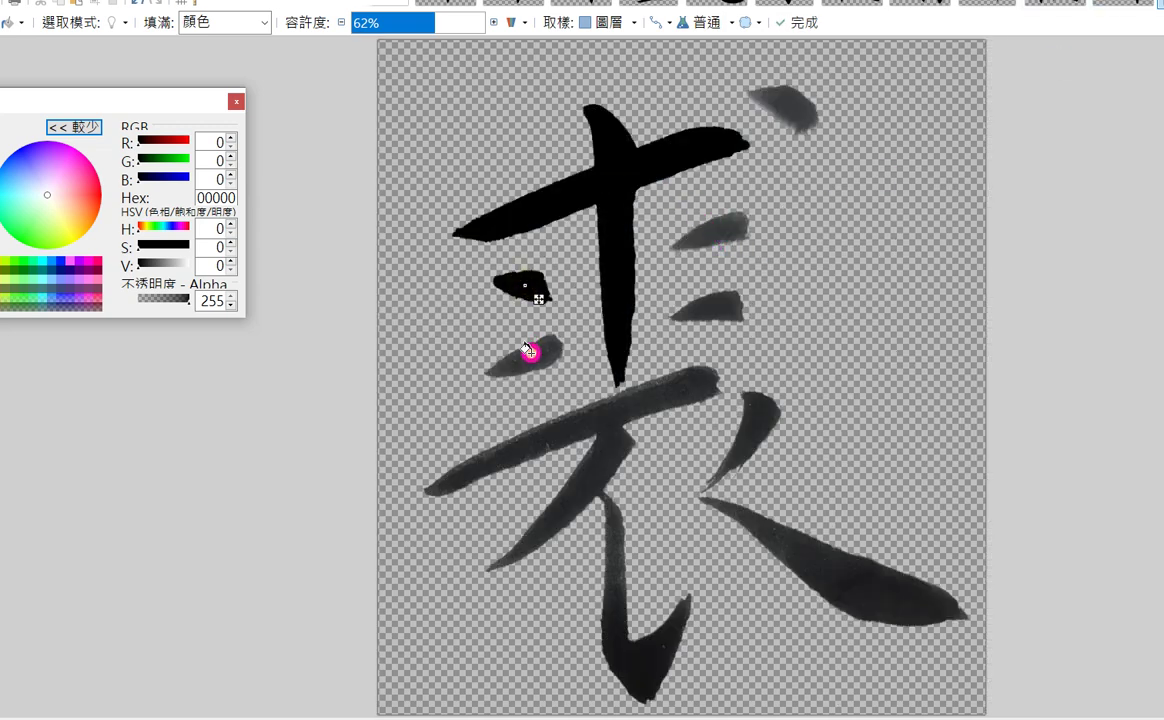
click(530, 353)
click(717, 313)
click(731, 227)
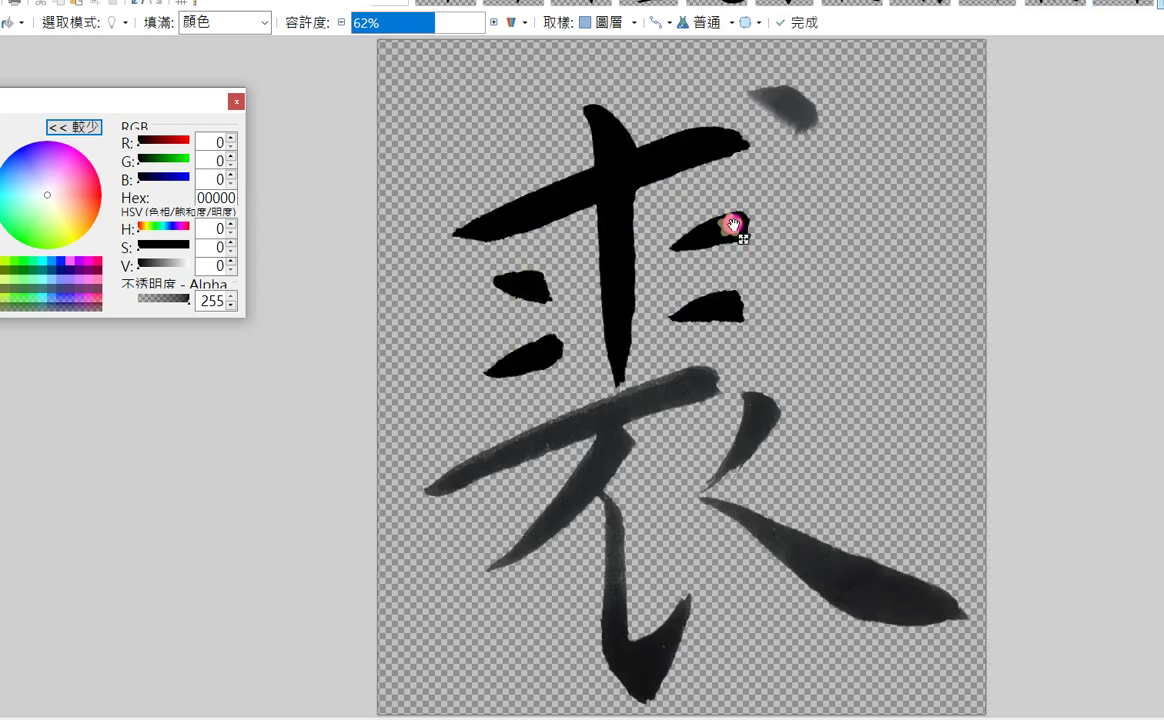
click(800, 105)
click(588, 440)
click(597, 430)
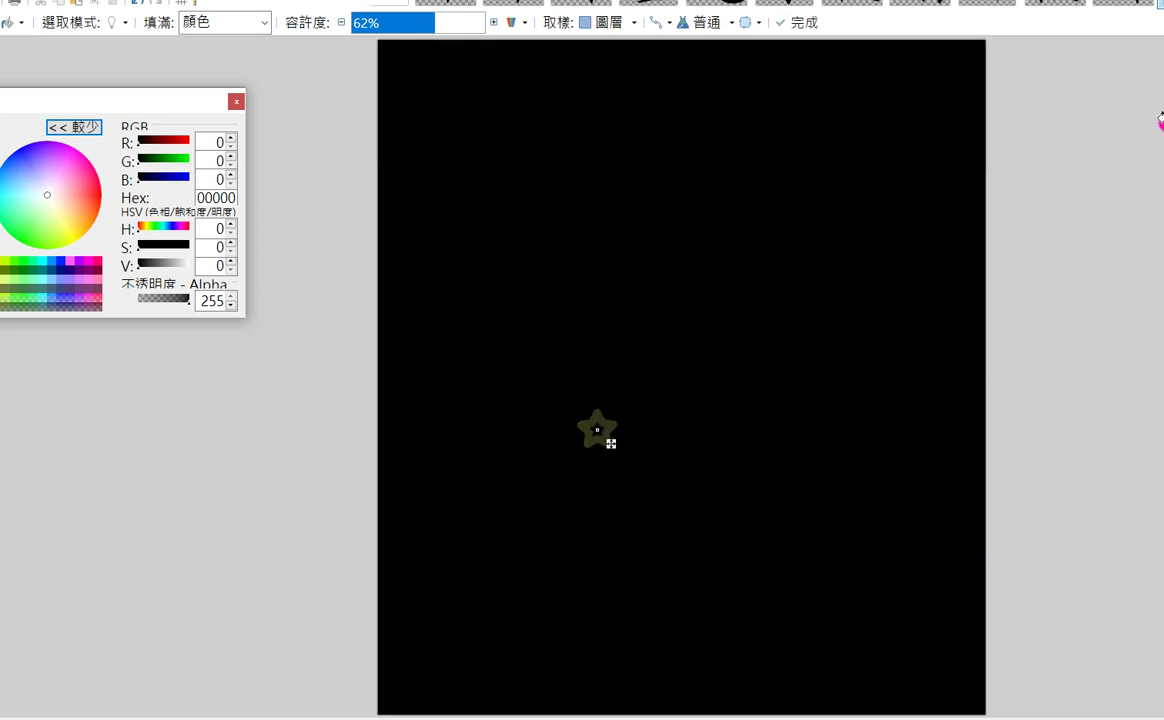
key(ctrl+z)
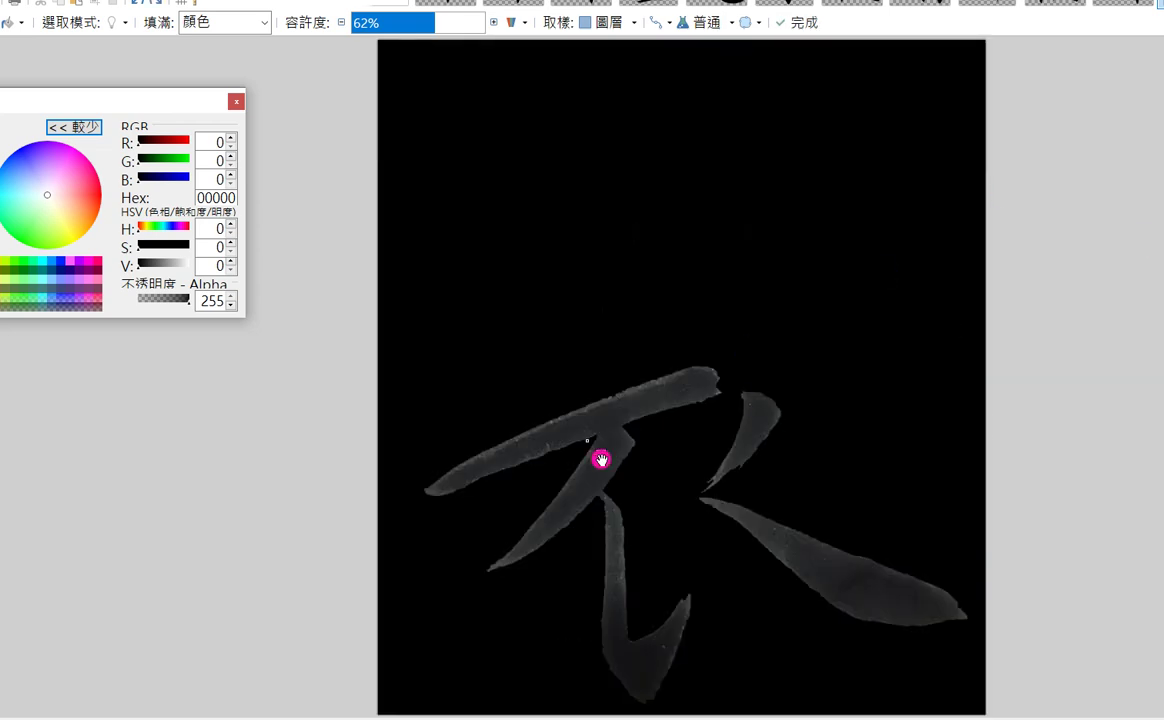
key(ctrl+z)
Step: Fill the lower 衣 part of the 裘 character with solid black, including its two separate right-hand strokes
click(634, 403)
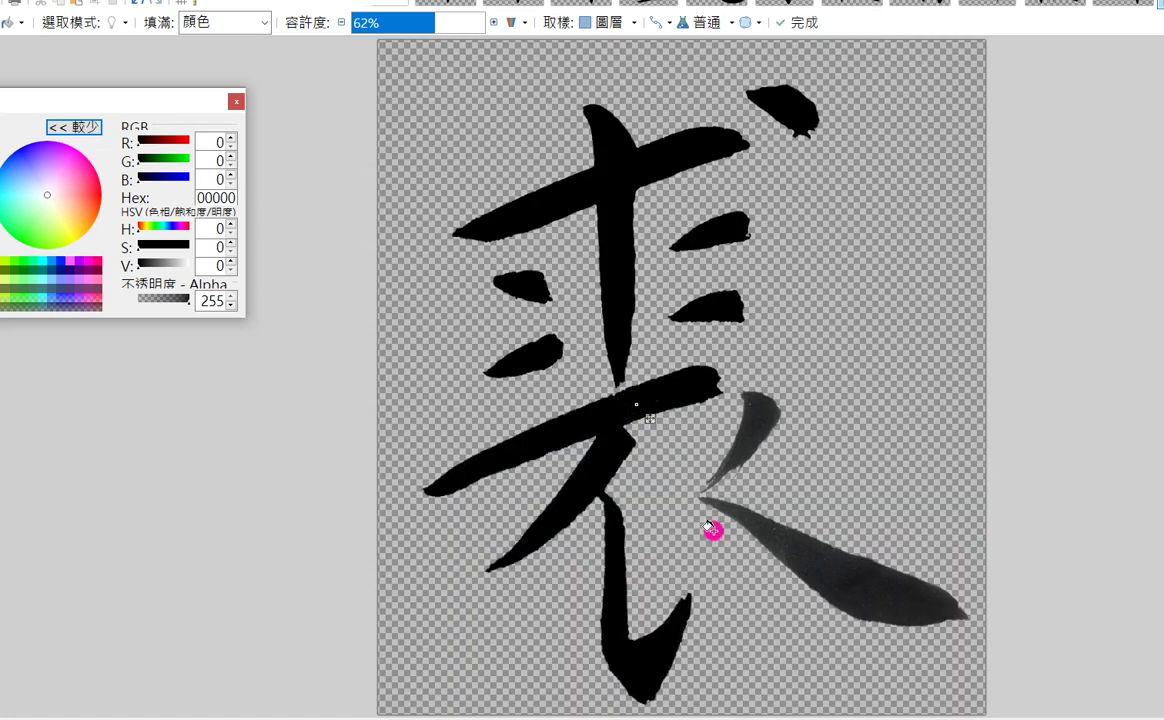
click(767, 420)
click(855, 586)
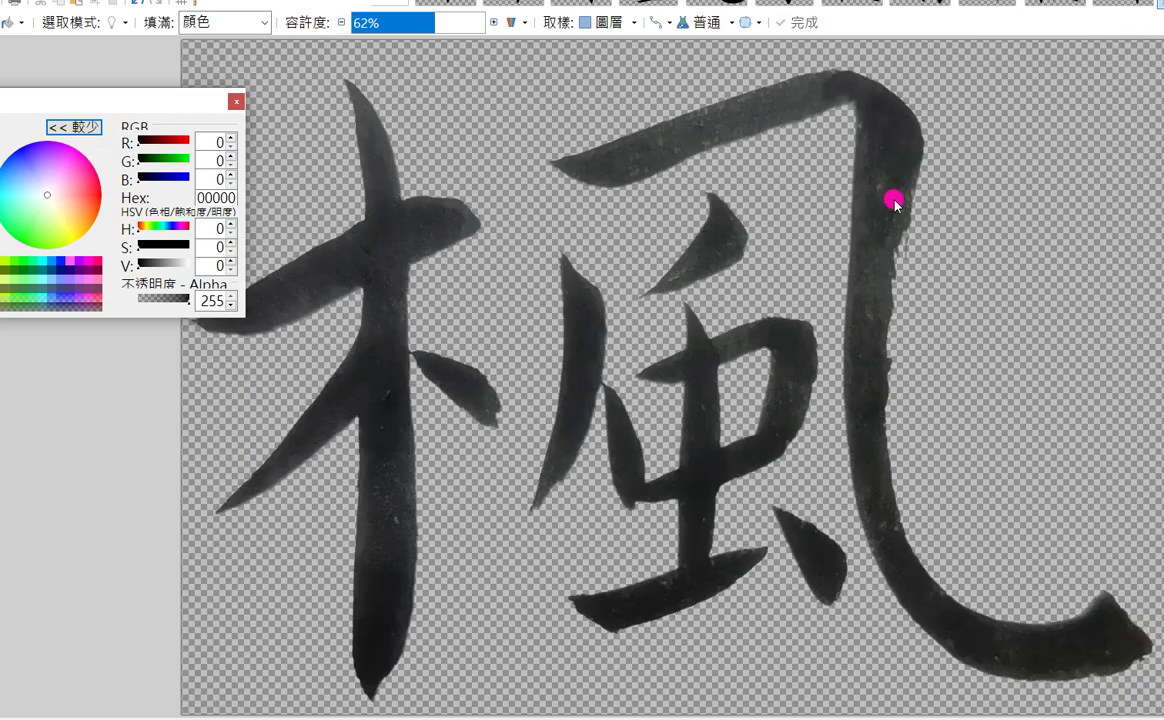
Step: Fill the 木 and 風 parts of the 楓 character with solid black, including the inner strokes and dot
click(700, 384)
click(595, 360)
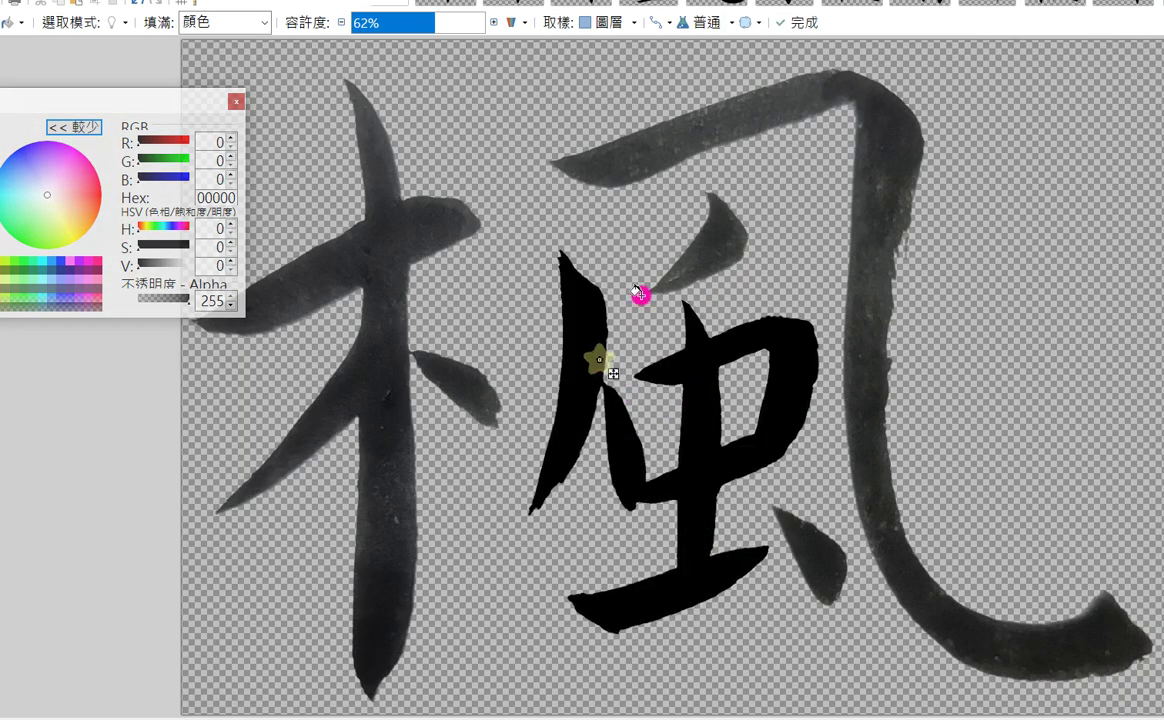
click(729, 238)
click(884, 127)
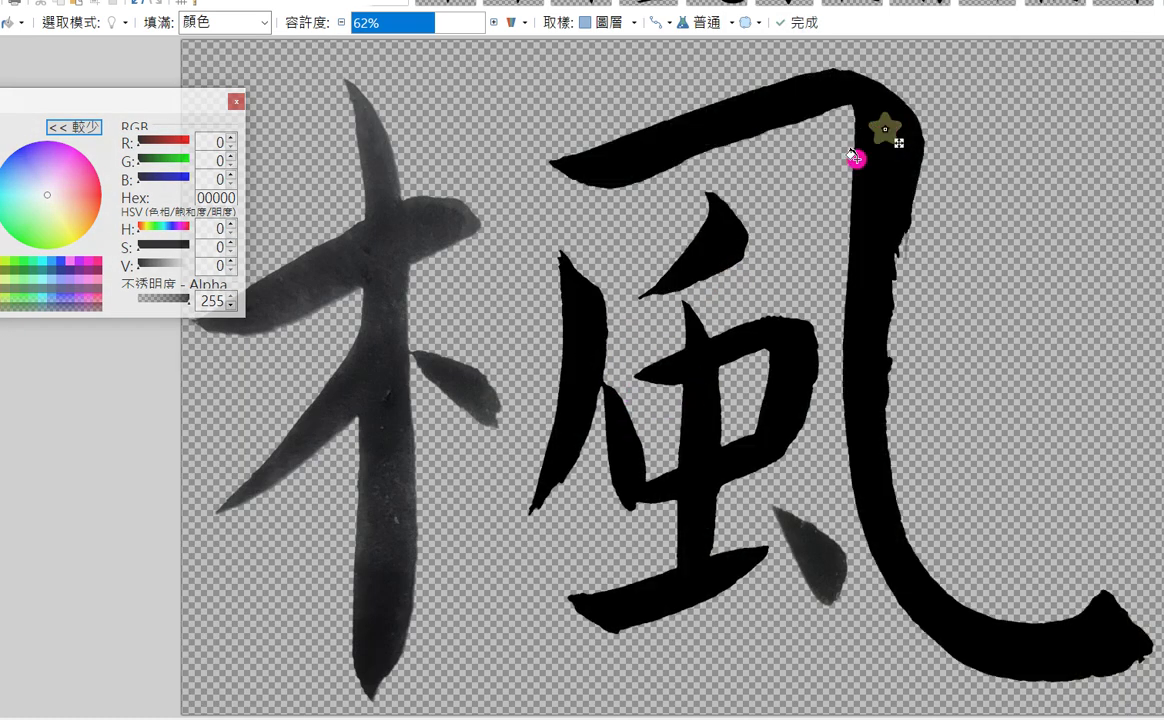
click(373, 263)
click(826, 558)
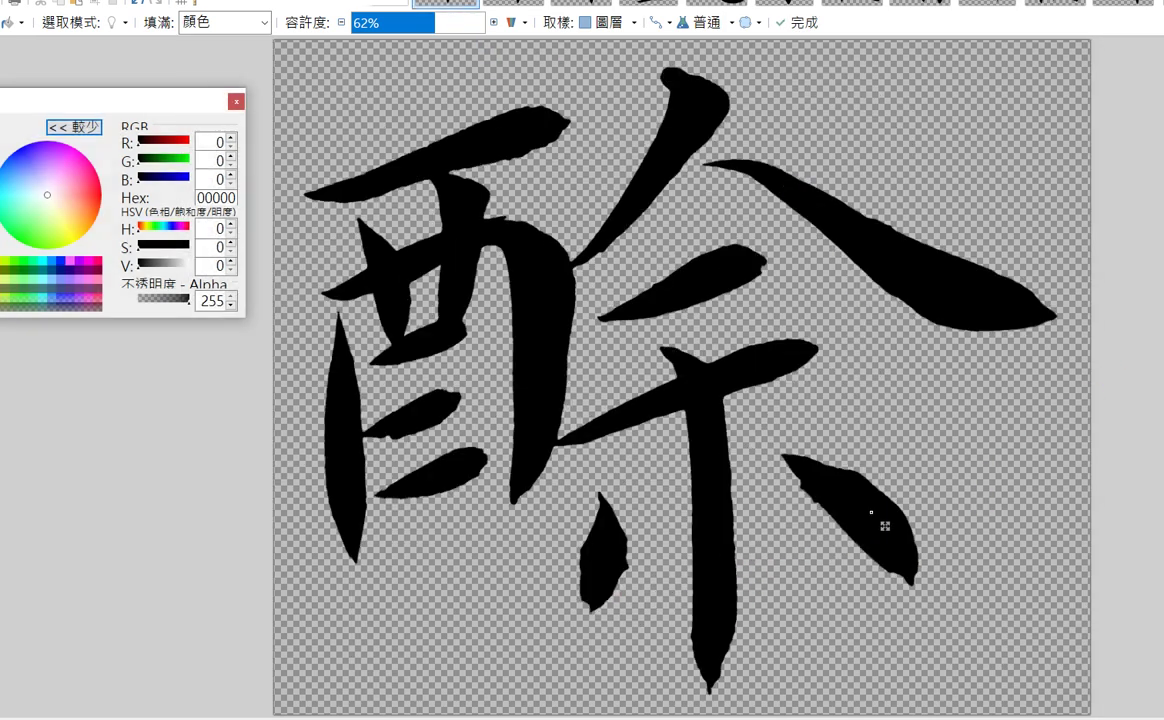
Step: Erase the rough edges of the lower-right dot of the 酴 character and repaint its lower end in black
key(e)
drag(779, 451, 855, 470)
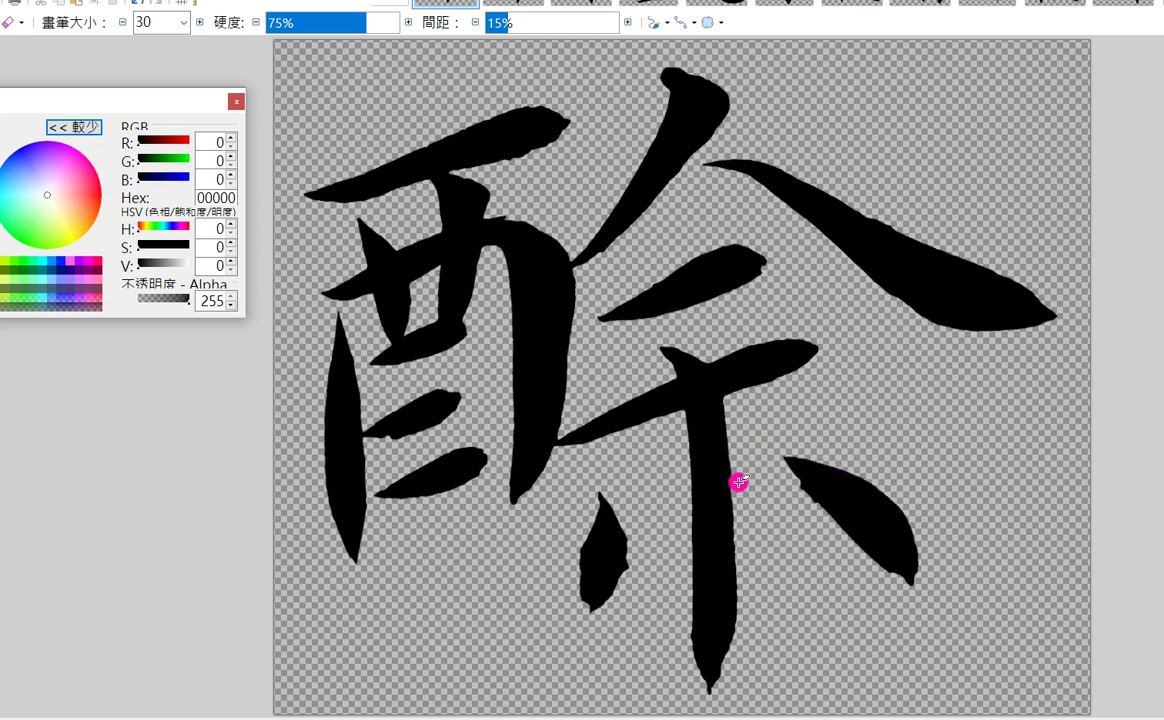
drag(766, 480, 833, 521)
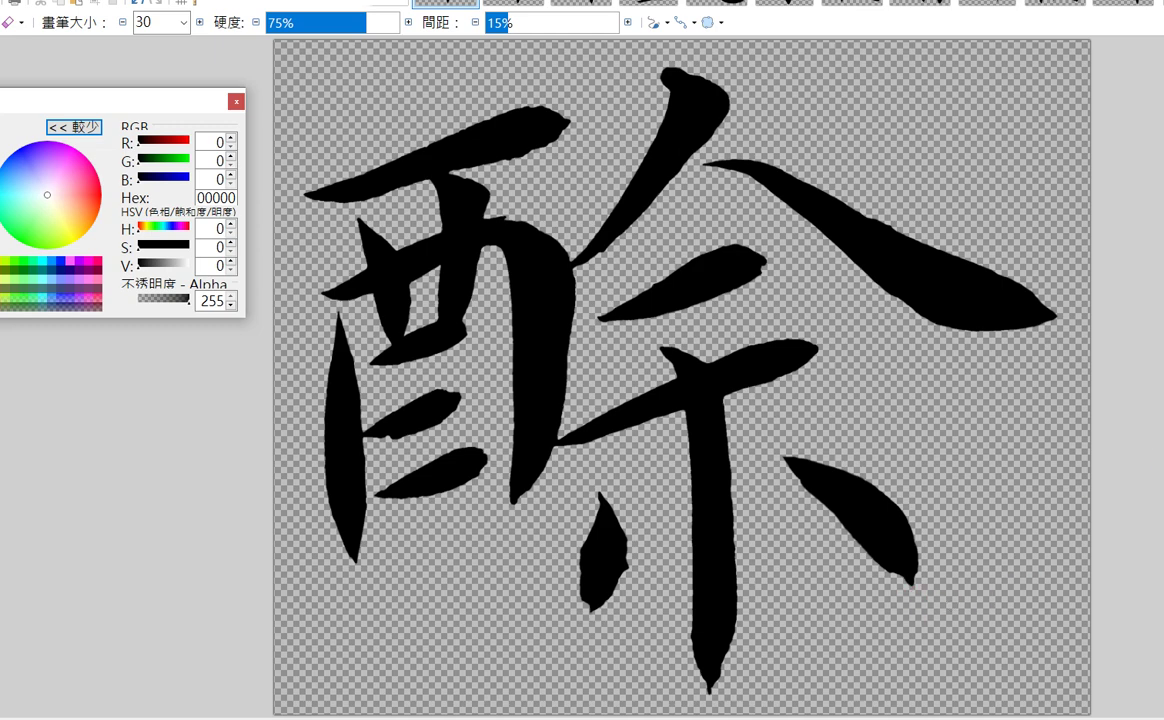
key(b)
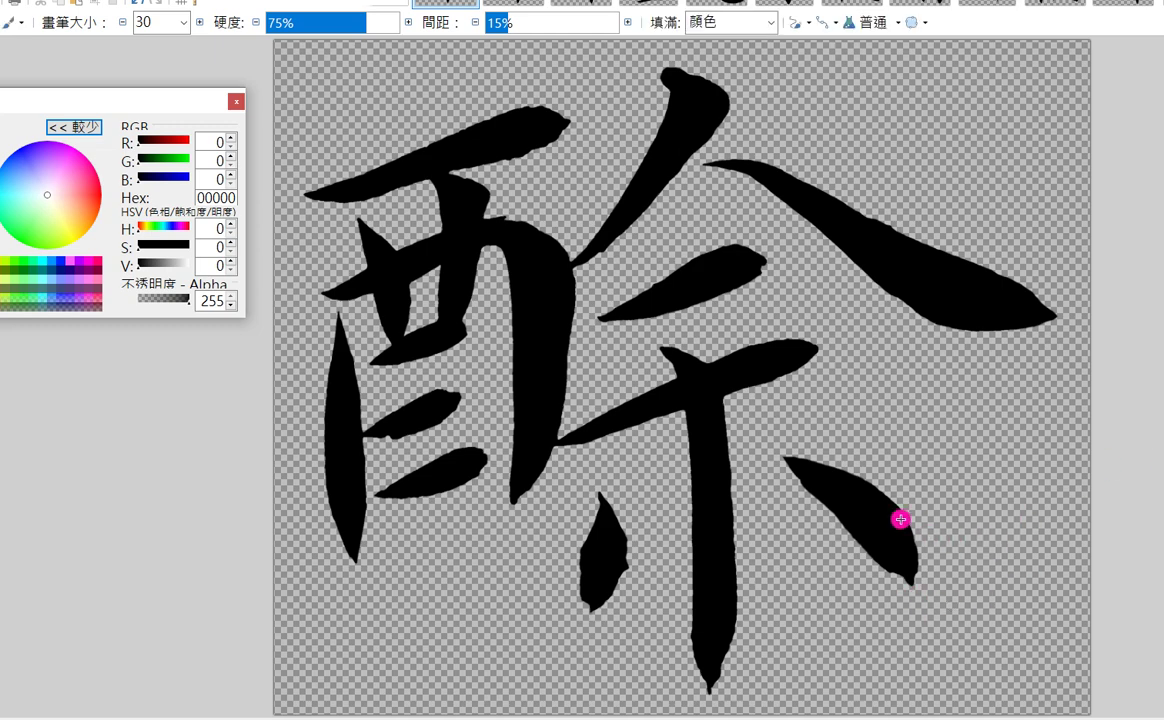
mouse_move(905, 532)
mouse_down()
mouse_move(914, 582)
mouse_move(813, 489)
mouse_move(856, 536)
mouse_up()
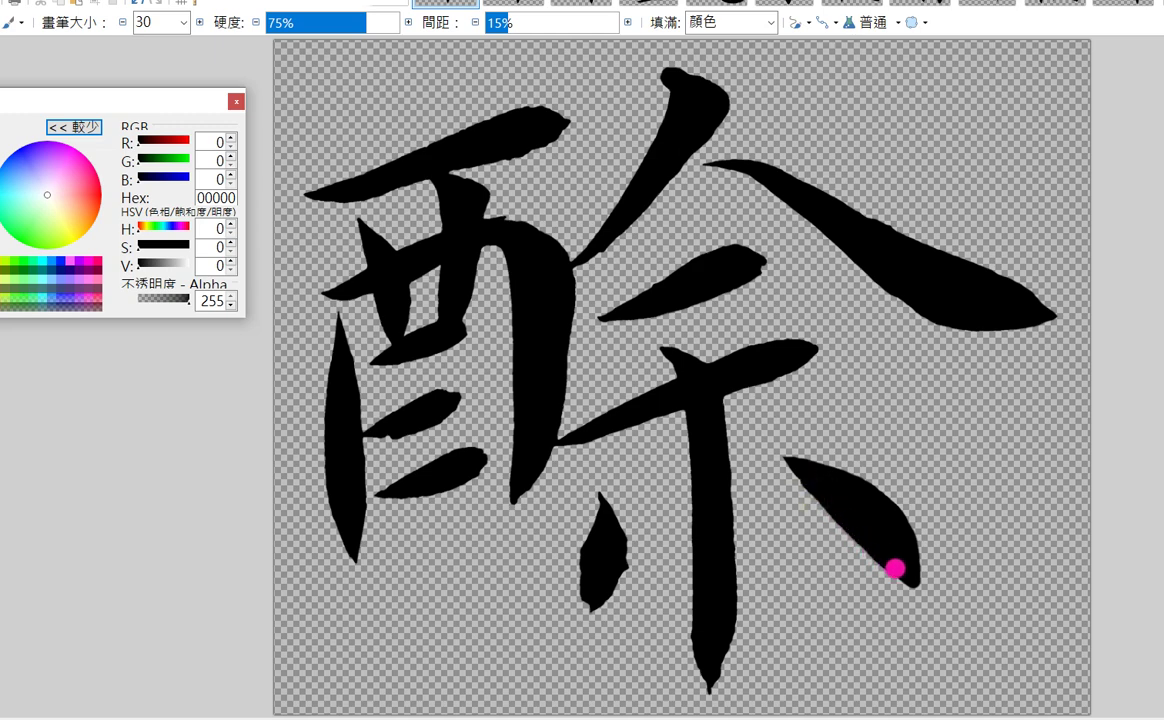
Step: Fill out the lower-left dot of 余 with the black brush and smooth and extend its long horizontal stroke
drag(615, 538, 611, 589)
drag(593, 547, 580, 565)
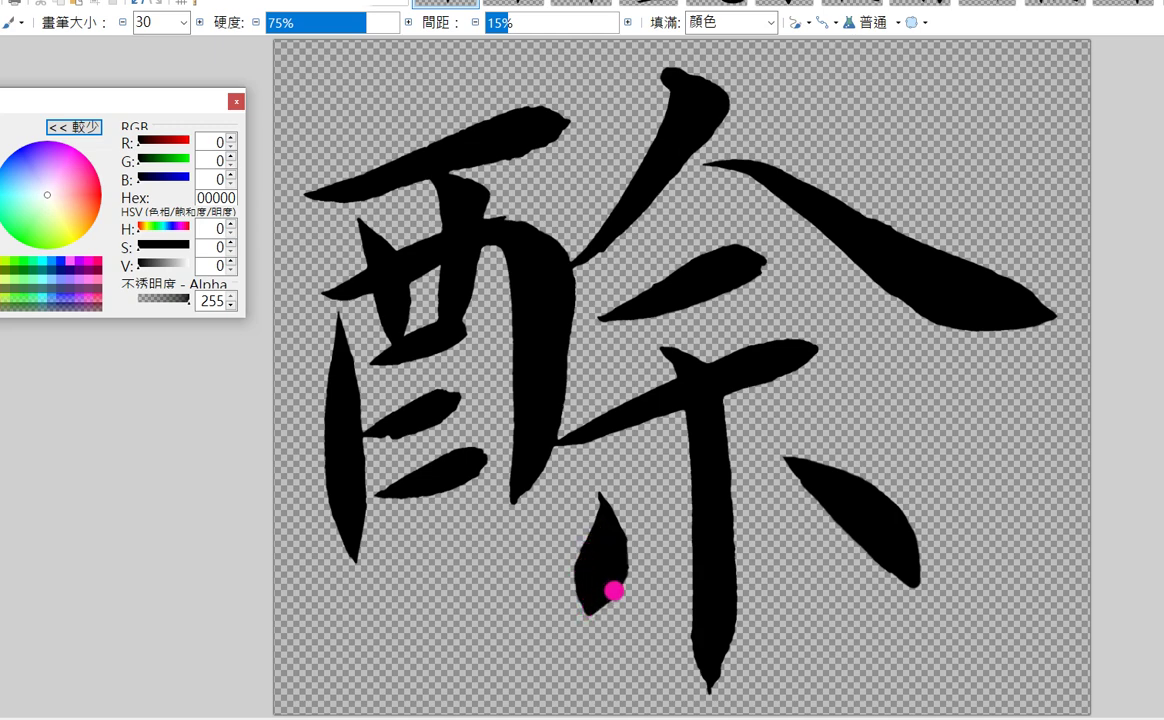
drag(616, 535, 619, 556)
mouse_move(815, 353)
mouse_down()
mouse_move(699, 411)
mouse_move(615, 434)
mouse_up()
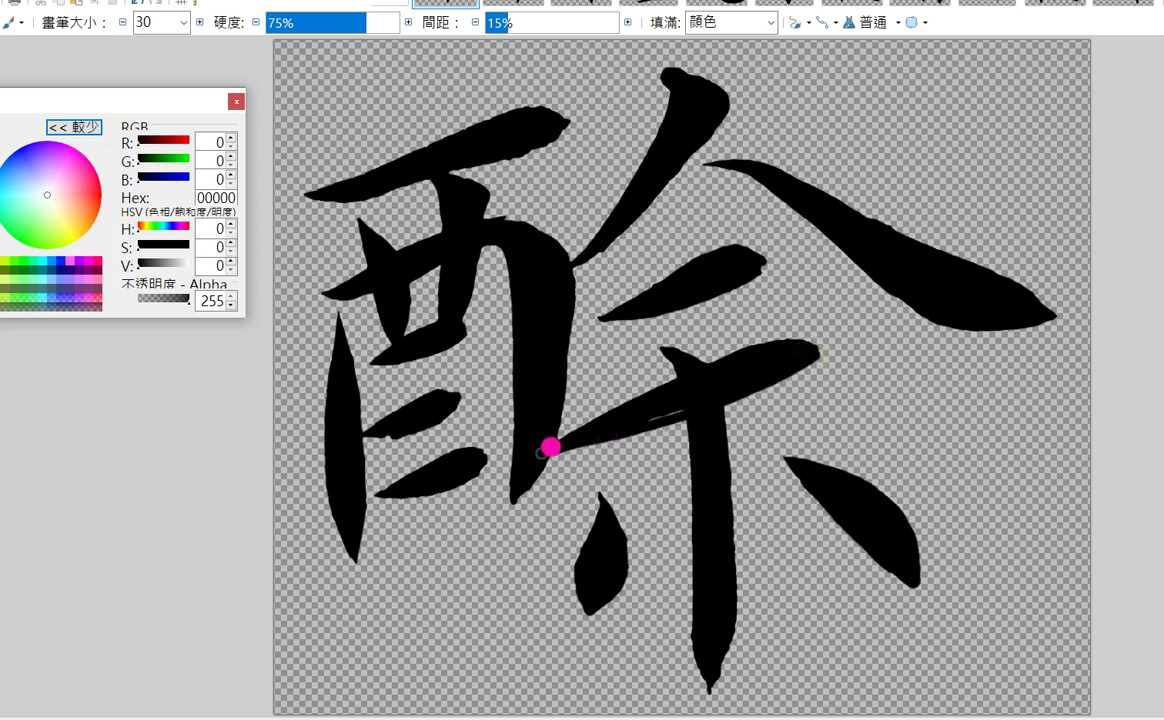
mouse_move(805, 351)
mouse_down()
mouse_move(824, 351)
mouse_move(712, 408)
mouse_up()
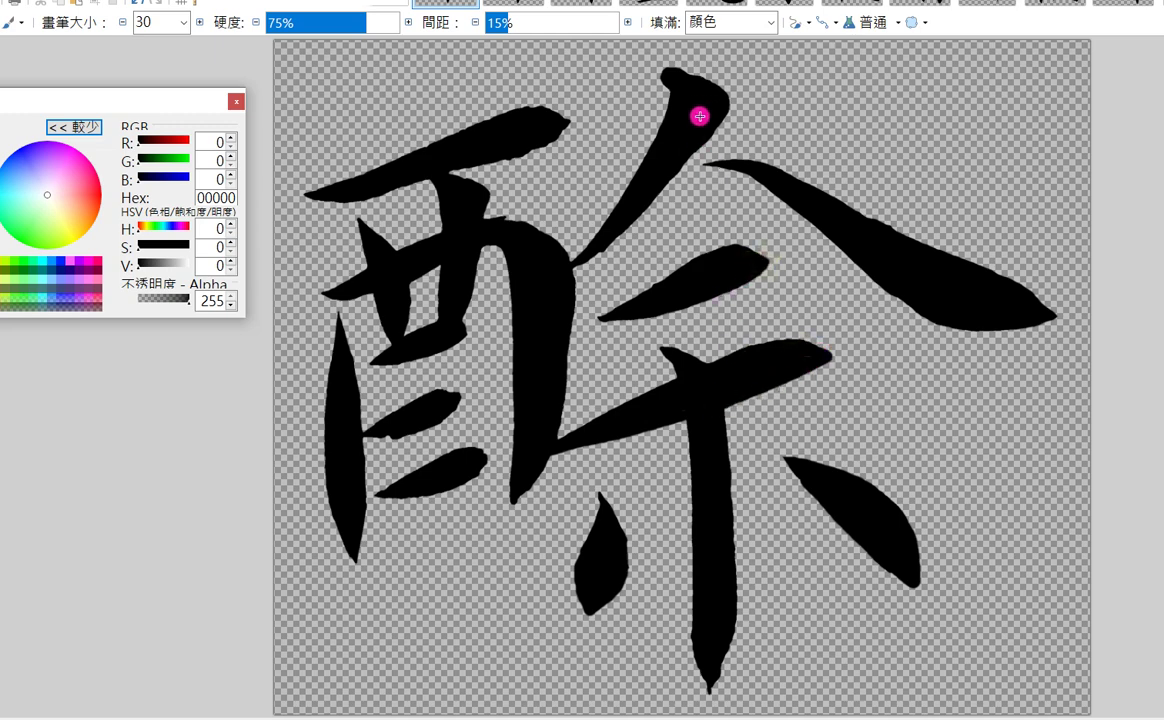
Step: Smooth the edges of the two 人 strokes of 余 in black and erase the protruding top-left tip
drag(694, 147, 628, 218)
drag(718, 117, 660, 185)
drag(679, 78, 722, 97)
drag(1001, 286, 1042, 308)
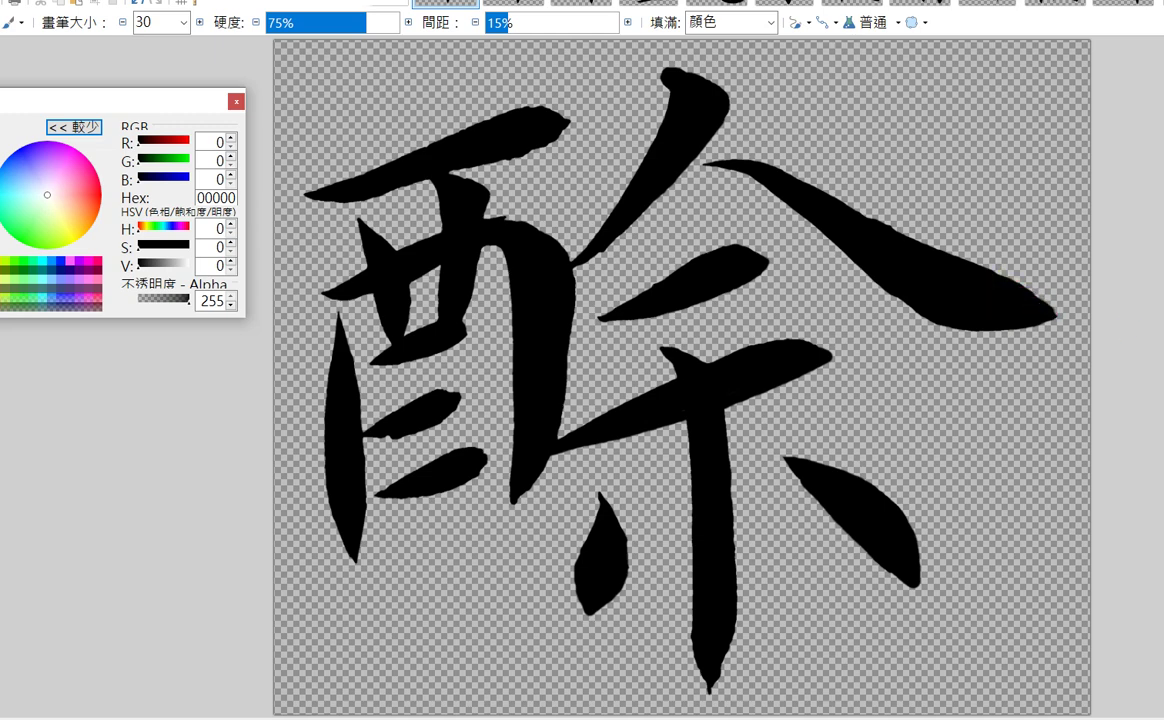
key(e)
click(648, 113)
mouse_move(665, 82)
mouse_down()
mouse_move(660, 97)
mouse_move(684, 61)
mouse_up()
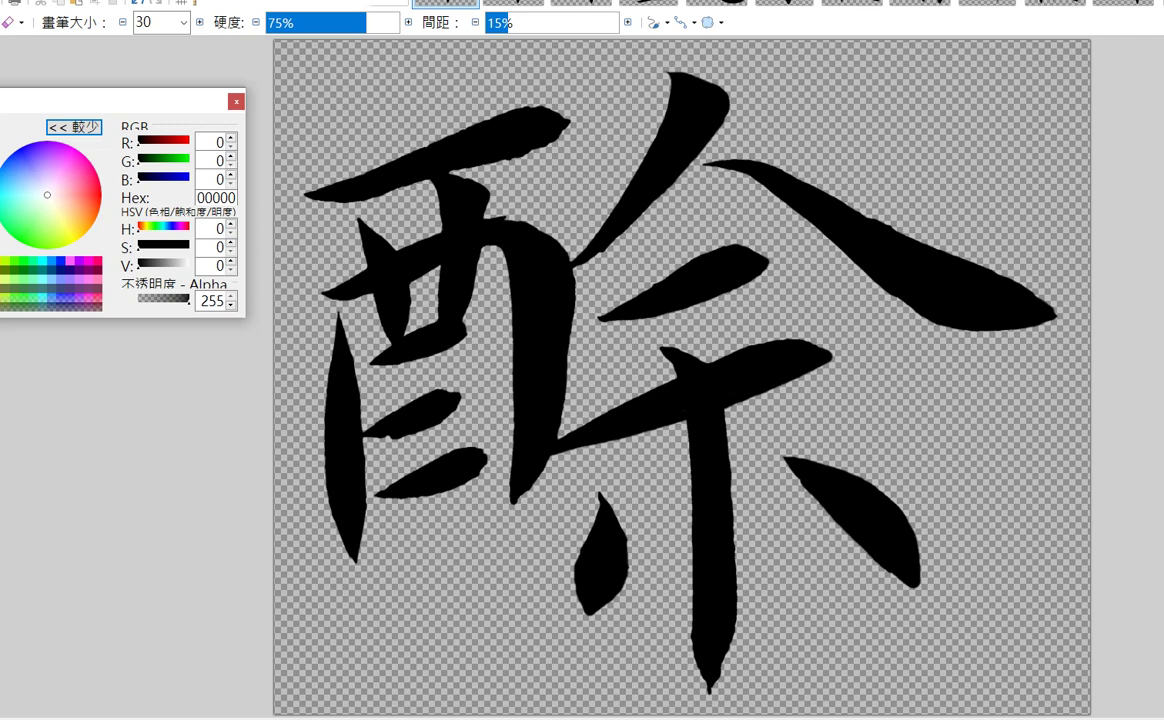
Step: Extend the top horizontal stroke of 酉 to the left and smooth its upper edge with the black brush
key(b)
mouse_move(295, 201)
mouse_down()
mouse_move(325, 190)
mouse_move(312, 200)
mouse_up()
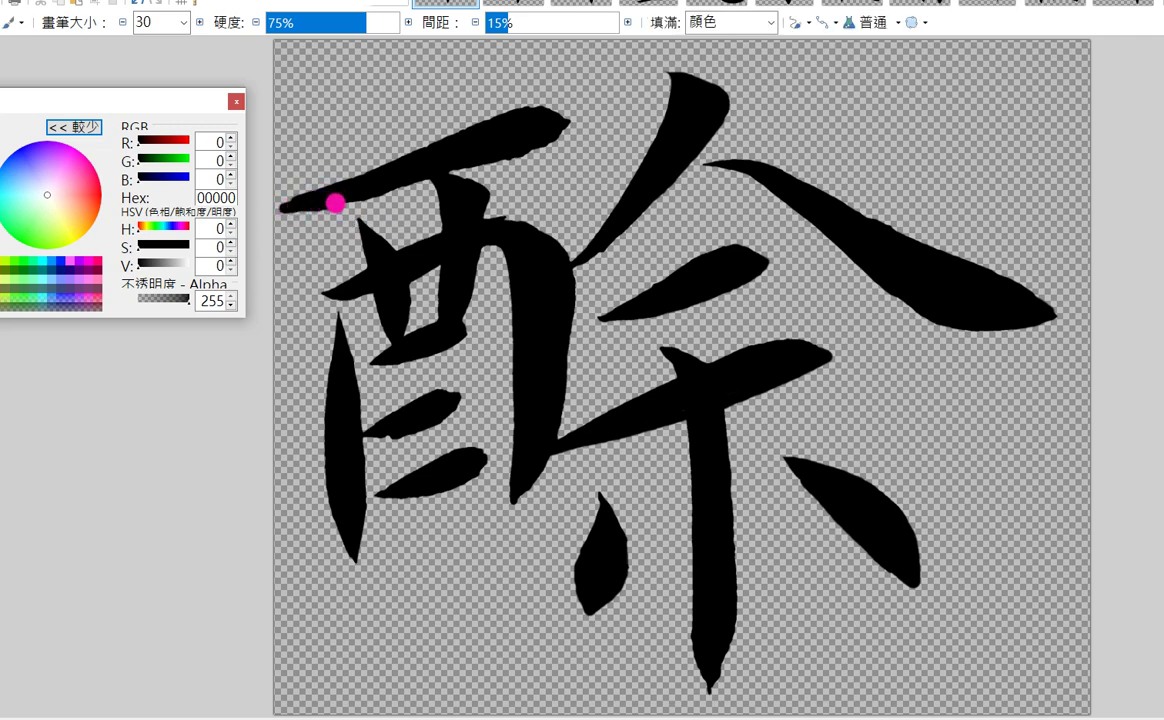
drag(317, 191, 539, 107)
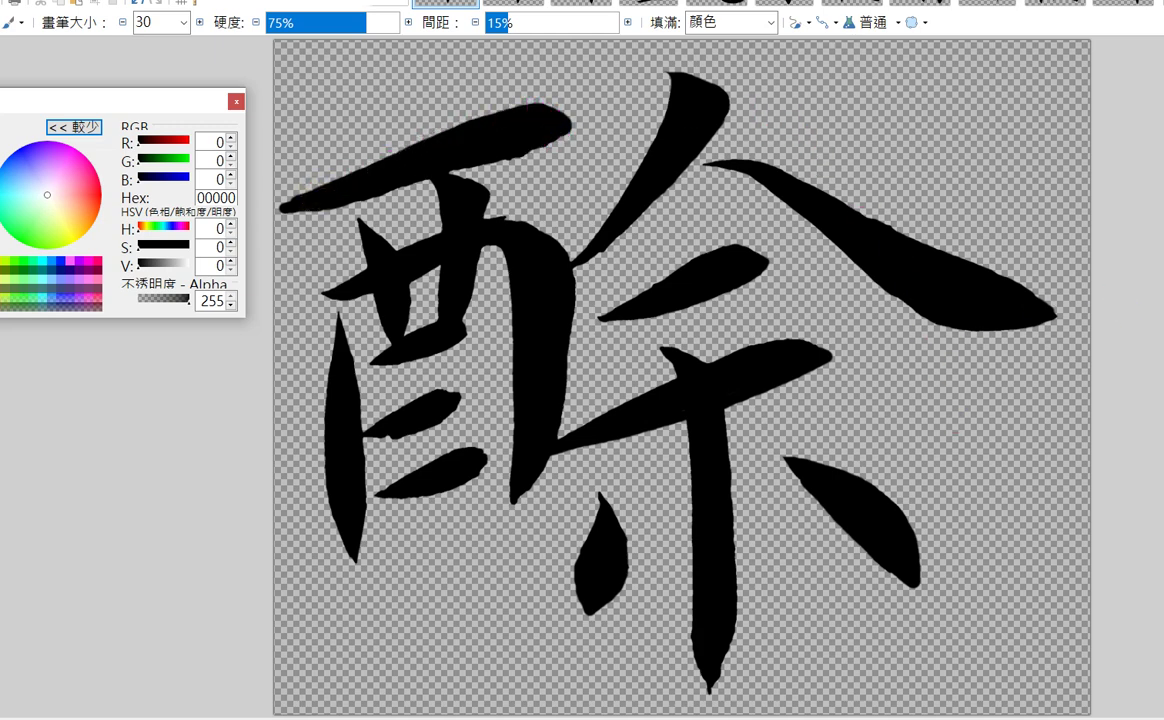
Step: Erase the pointed bottom of 酉's left vertical stroke and the bumps along its right vertical and short inner strokes
key(e)
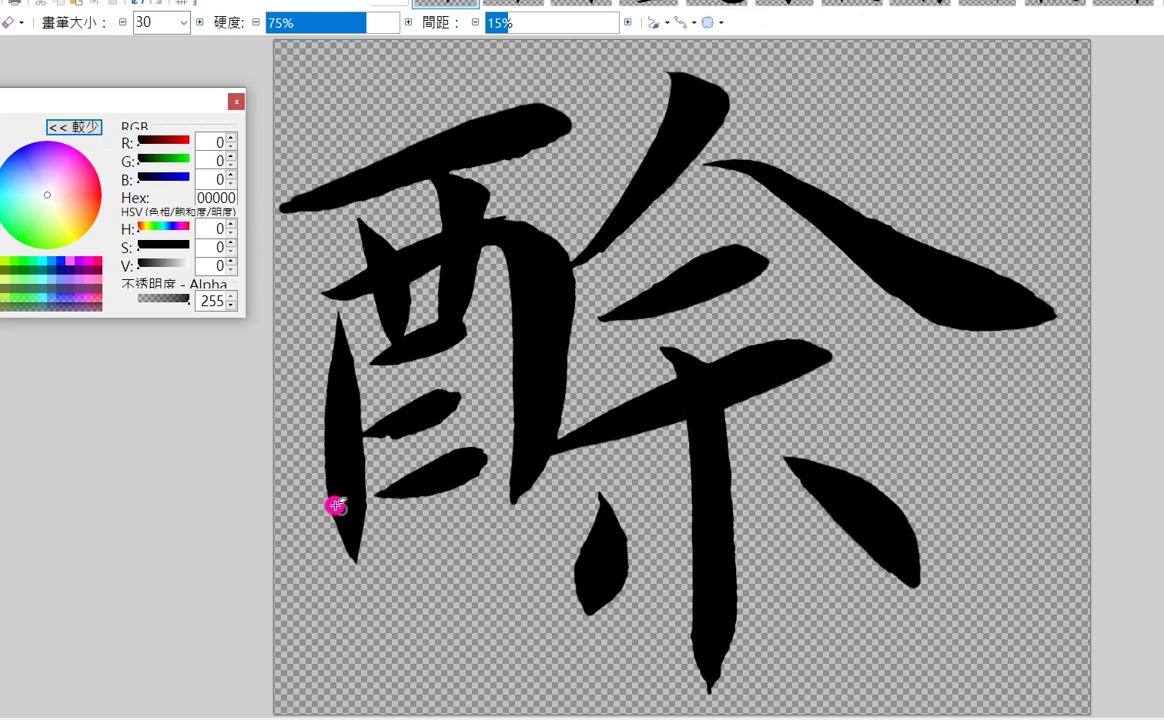
mouse_move(318, 489)
mouse_down()
mouse_move(362, 551)
mouse_move(356, 562)
mouse_move(330, 529)
mouse_move(360, 560)
mouse_up()
click(562, 367)
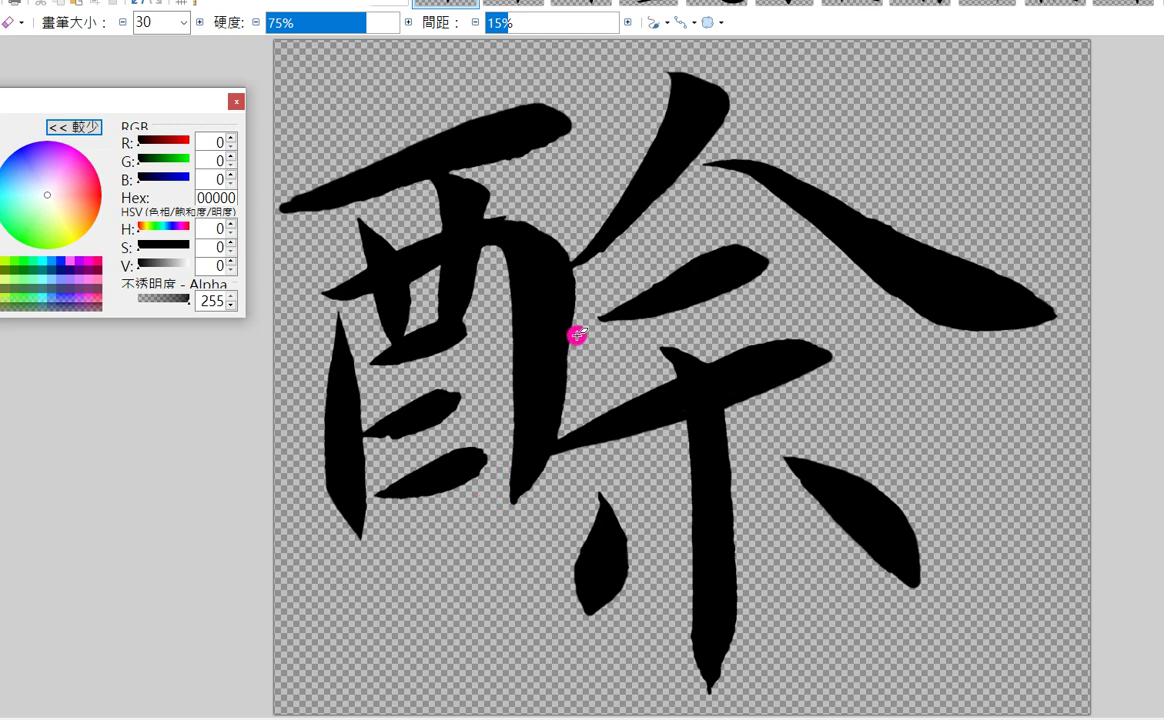
drag(576, 270, 578, 330)
drag(578, 285, 578, 312)
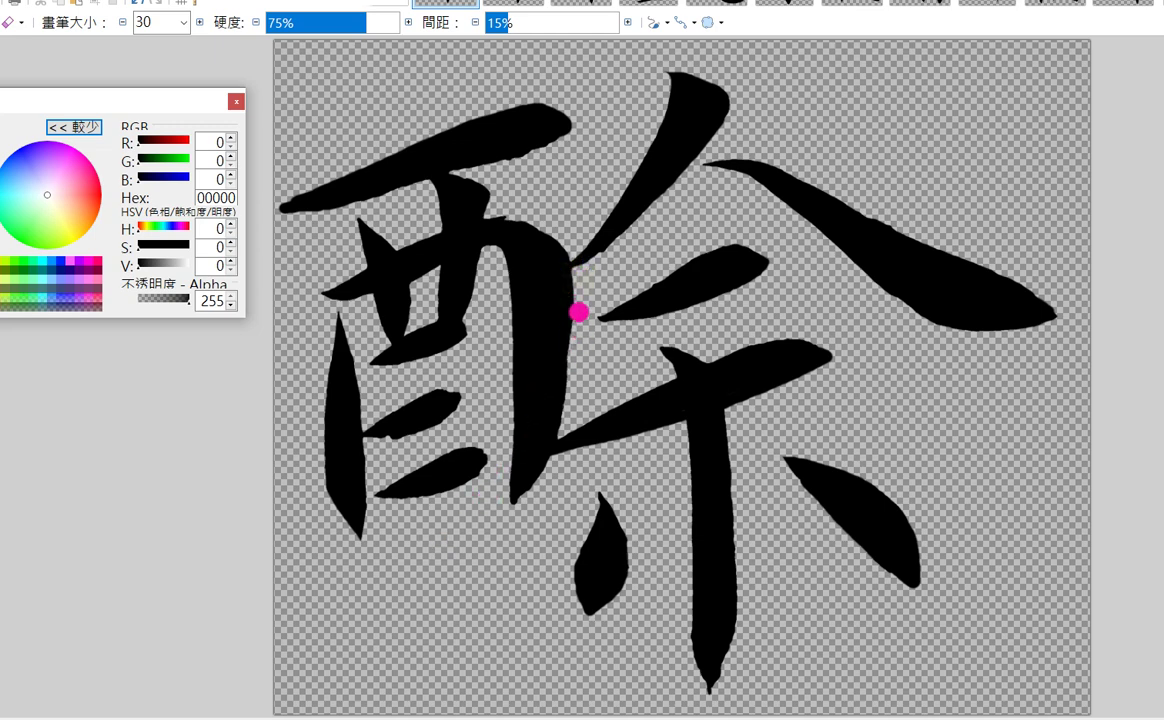
drag(507, 464, 510, 507)
drag(463, 402, 419, 425)
Step: Thicken the right side of 酉's left vertical stroke in black and erase its lower-left edge into a smooth curve
key(b)
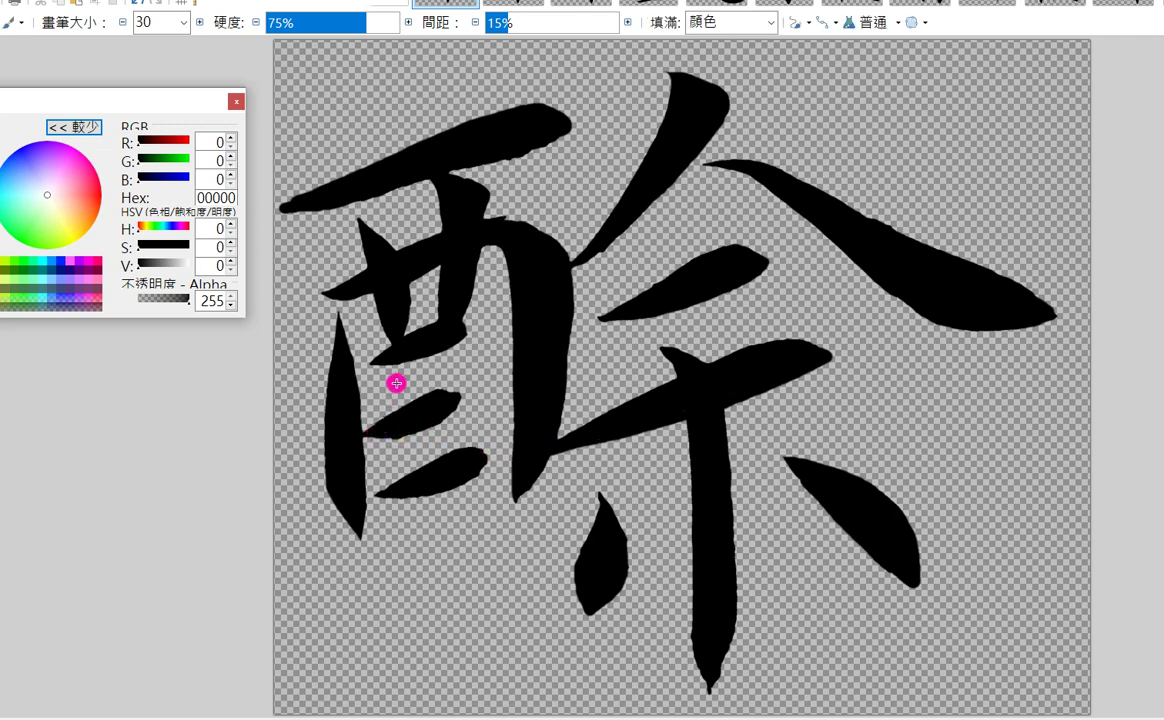
drag(352, 404, 359, 468)
mouse_move(353, 397)
mouse_down()
mouse_move(367, 495)
mouse_move(359, 531)
mouse_up()
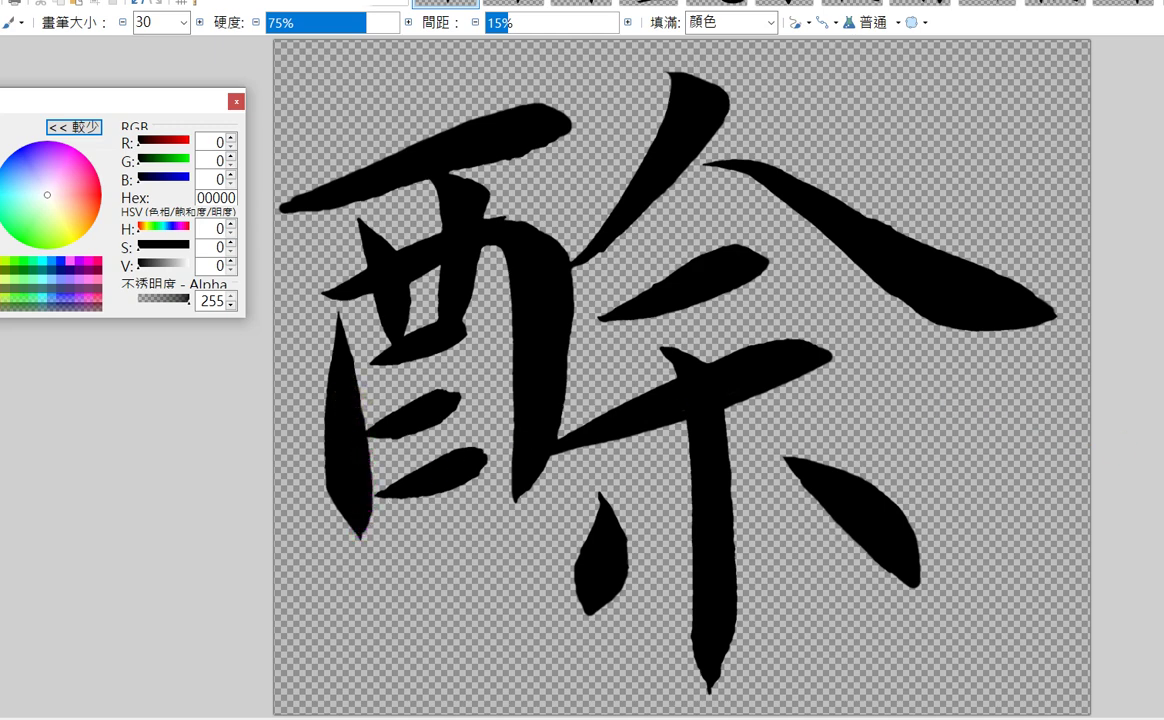
key(e)
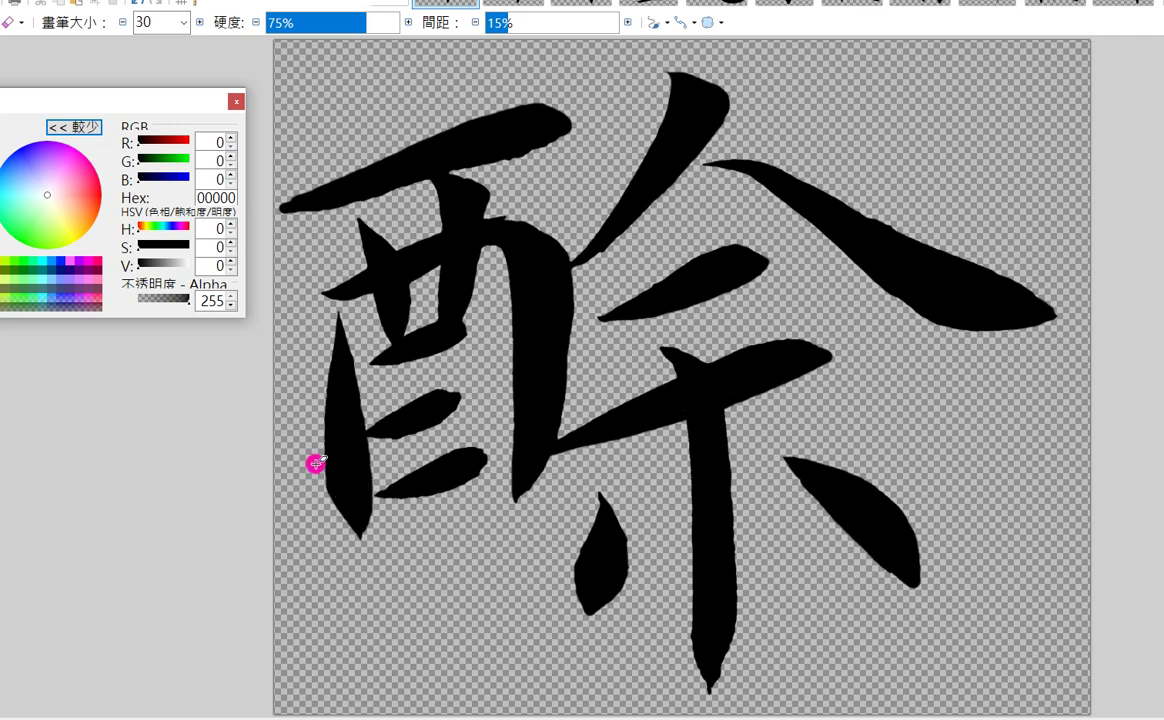
drag(316, 481, 333, 509)
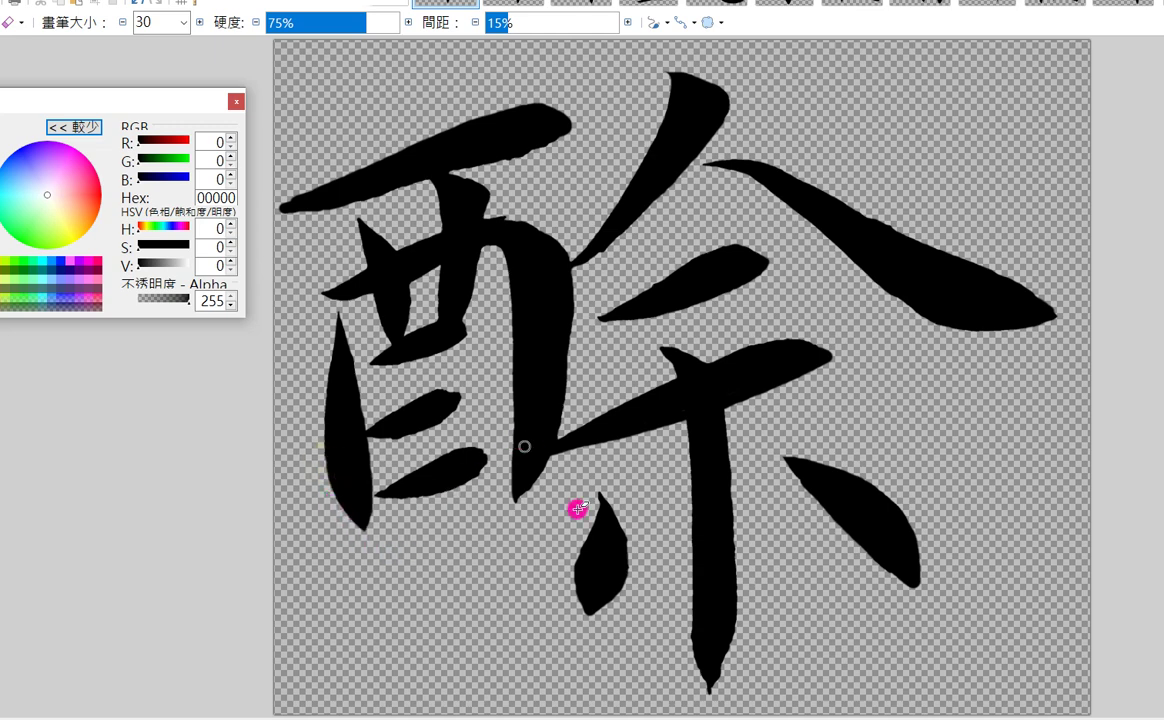
Step: Round the lower end of 余's central vertical stroke in black and erase the join between 酉 and 人
key(b)
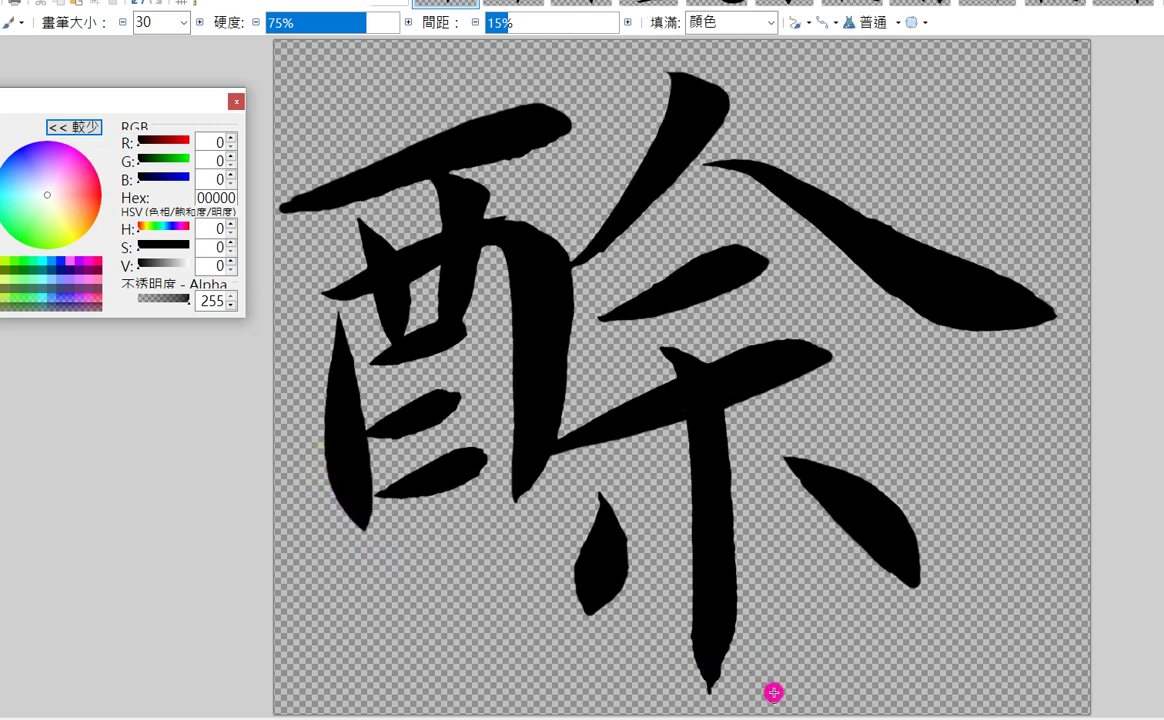
drag(729, 607, 731, 637)
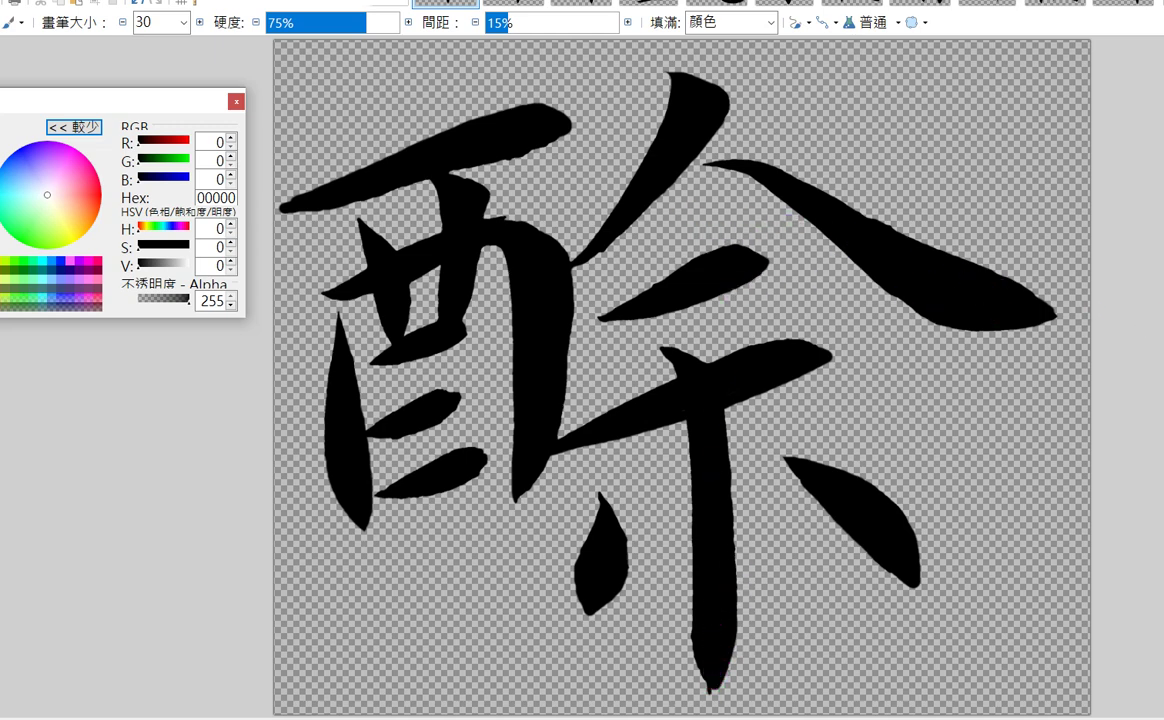
key(e)
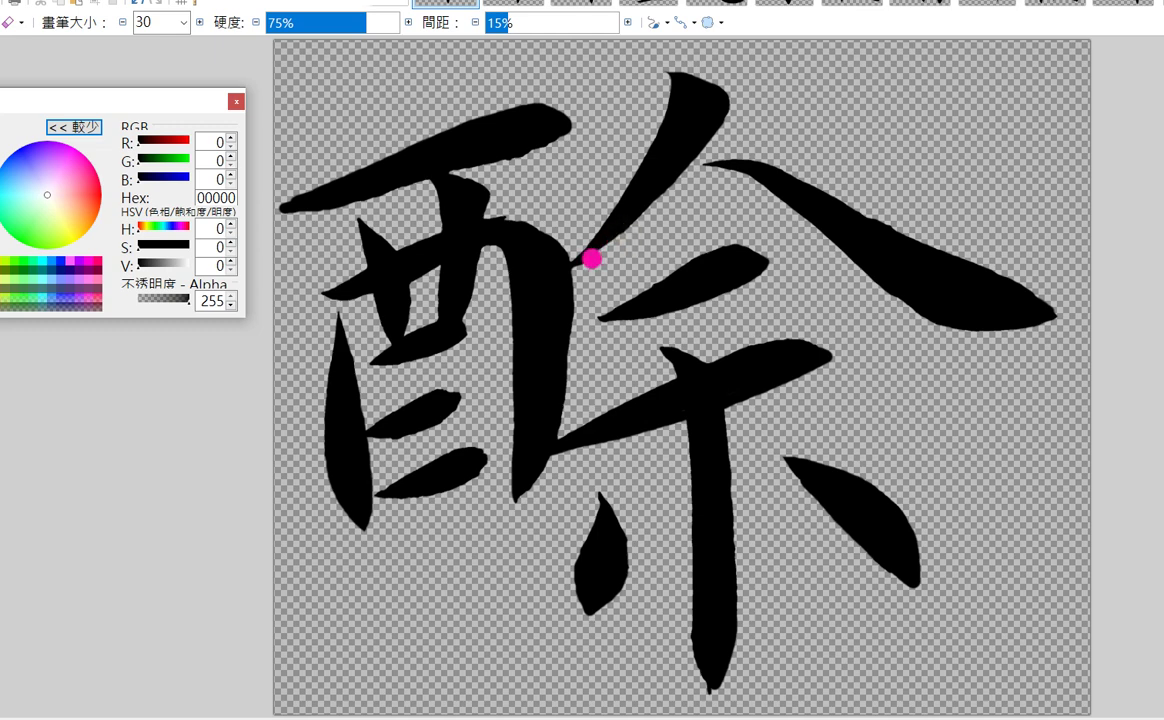
drag(573, 258, 577, 297)
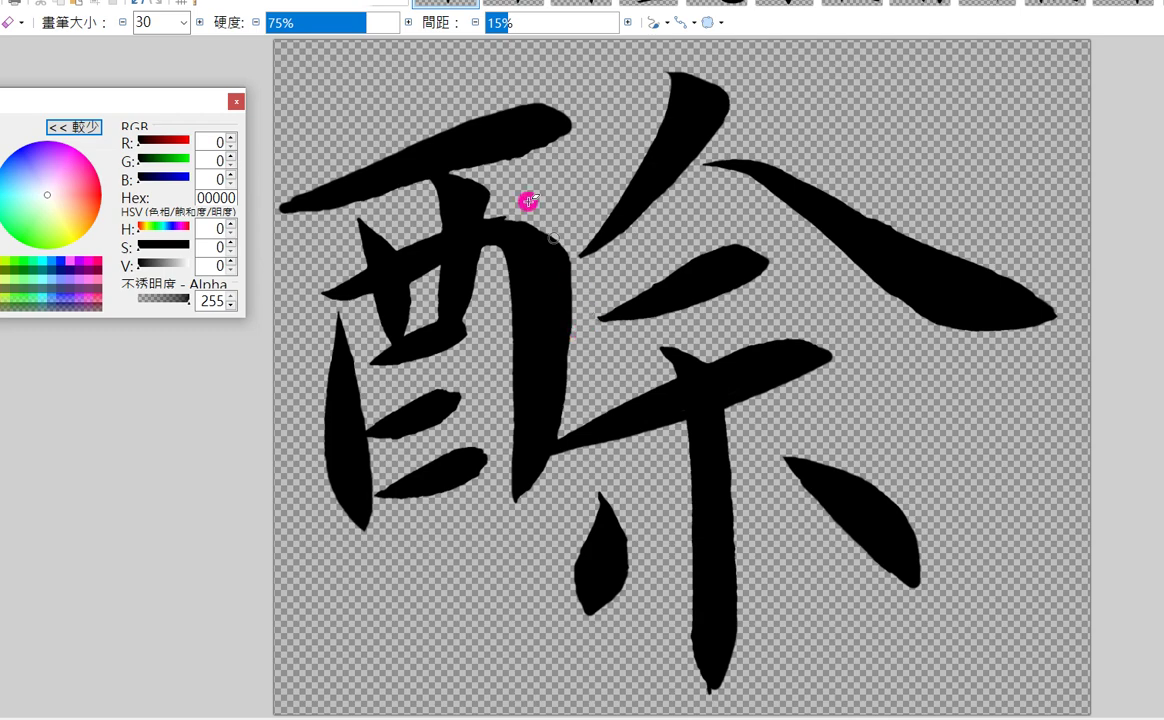
Step: Save the retouched 酴 image with the bit depth left on 自動偵測
right_click(445, 4)
click(509, 57)
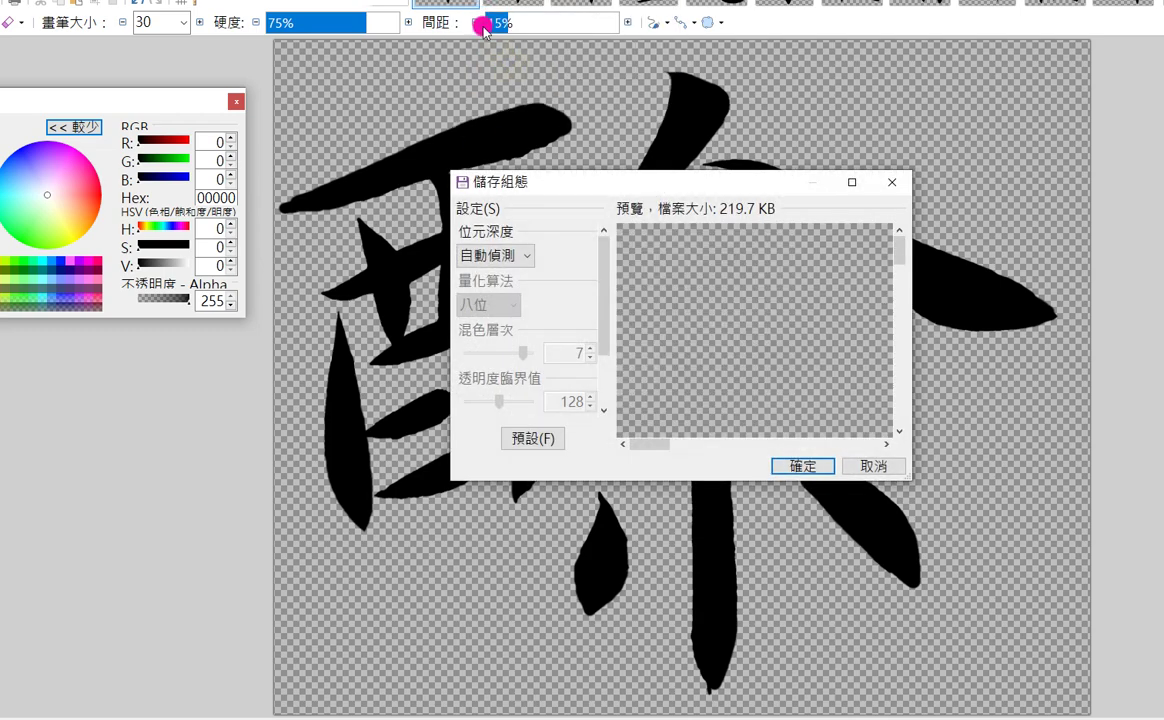
key(Return)
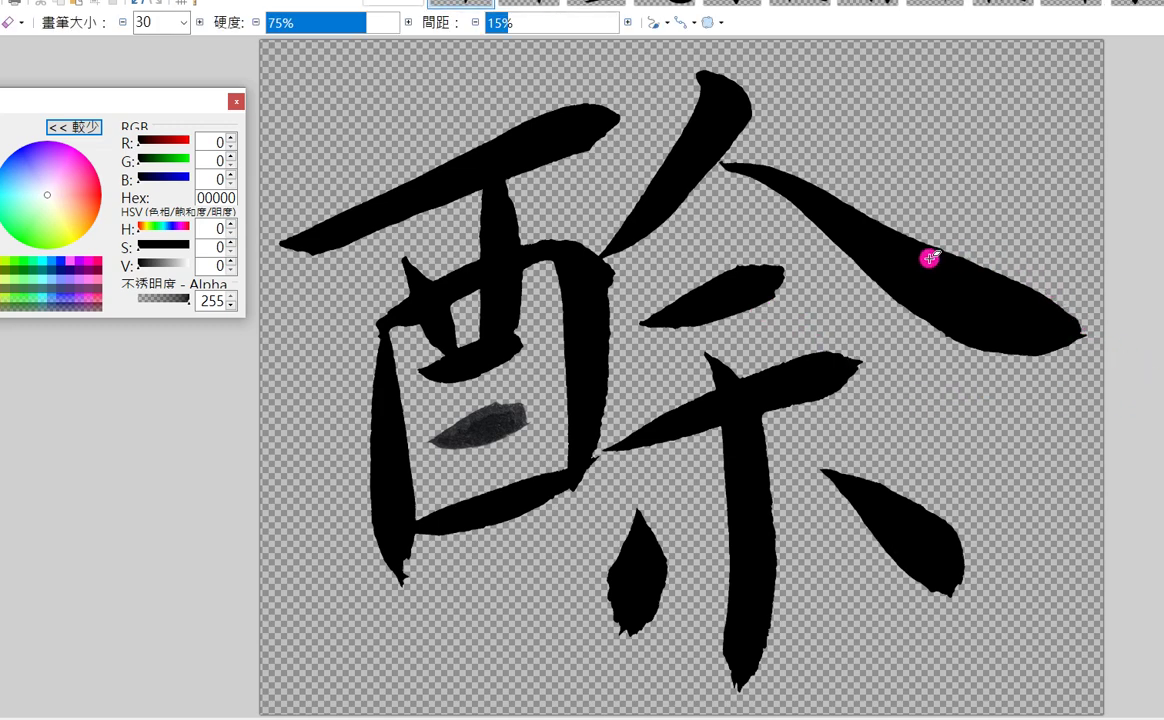
Step: Erase along the edges of 人's right-falling stroke and round its tip in black
drag(812, 238, 980, 355)
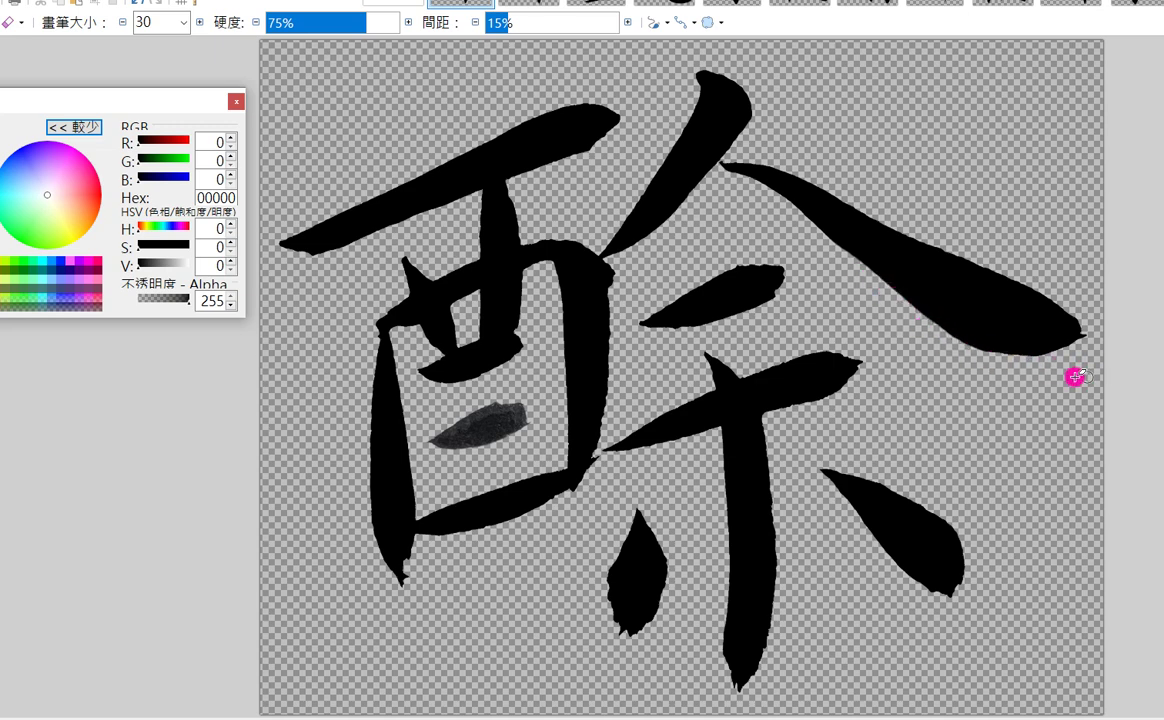
click(1008, 360)
key(b)
mouse_move(1070, 325)
mouse_down()
mouse_move(1084, 335)
mouse_move(1054, 344)
mouse_up()
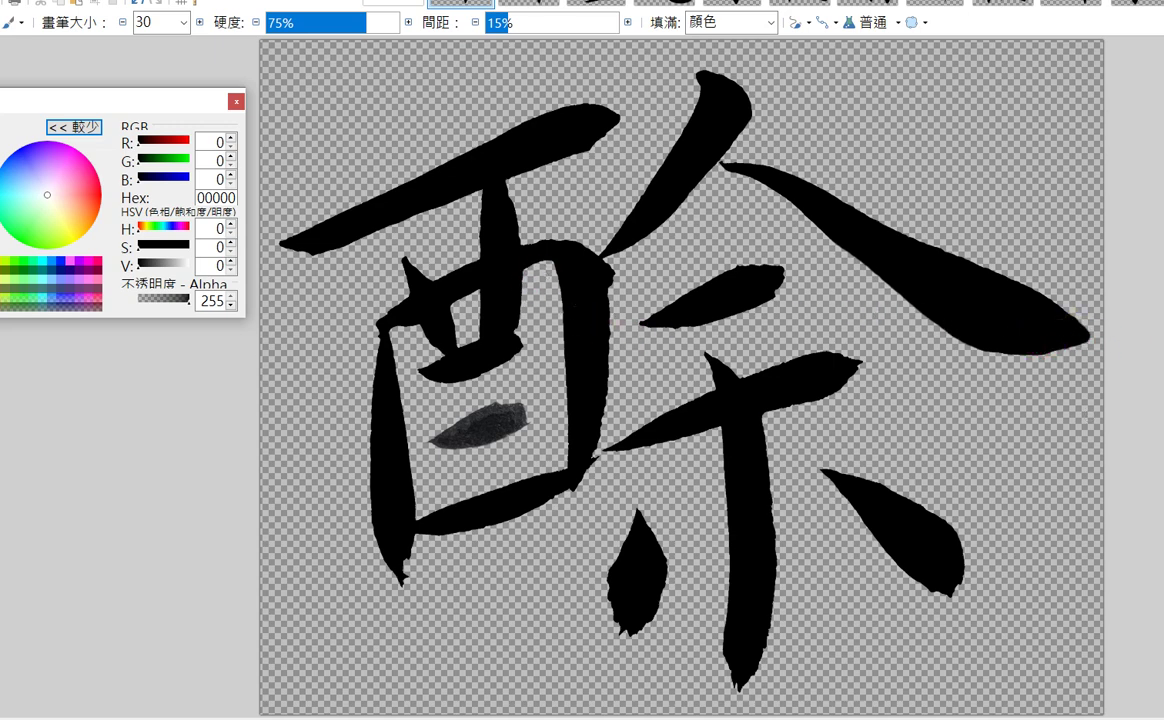
Step: Fill the grey short stroke inside 酉 with black and erase the ragged lower end of 酉's left vertical stroke
key(f)
click(492, 432)
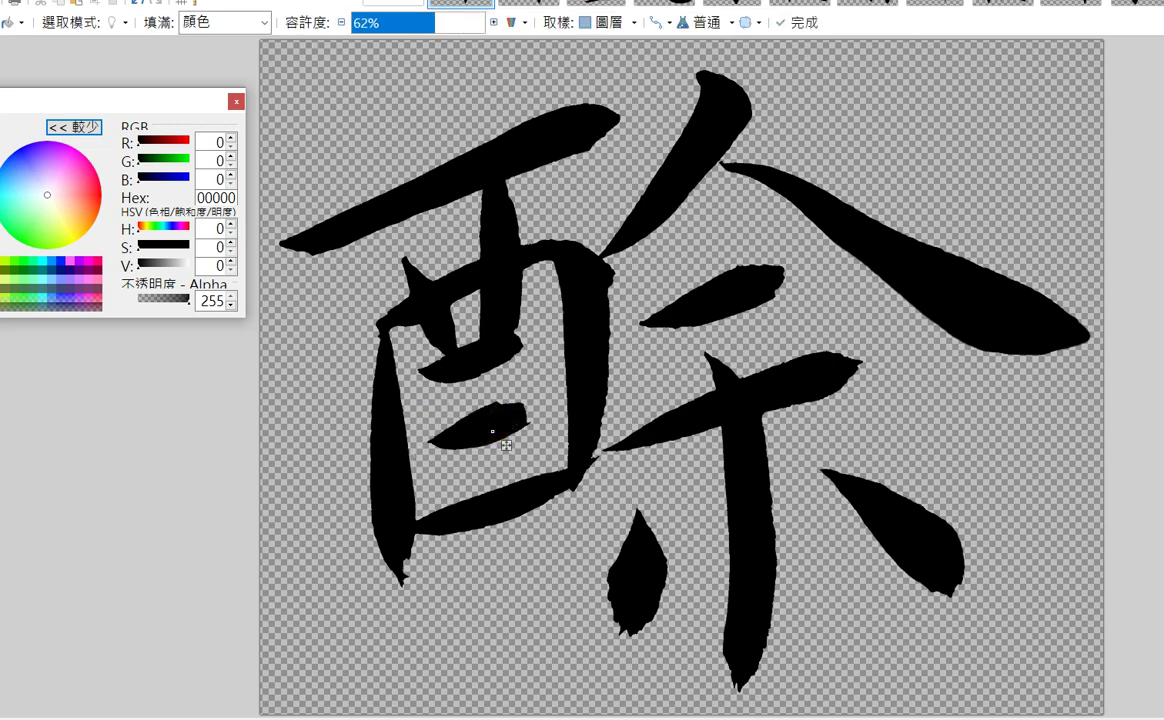
key(e)
drag(368, 490, 405, 586)
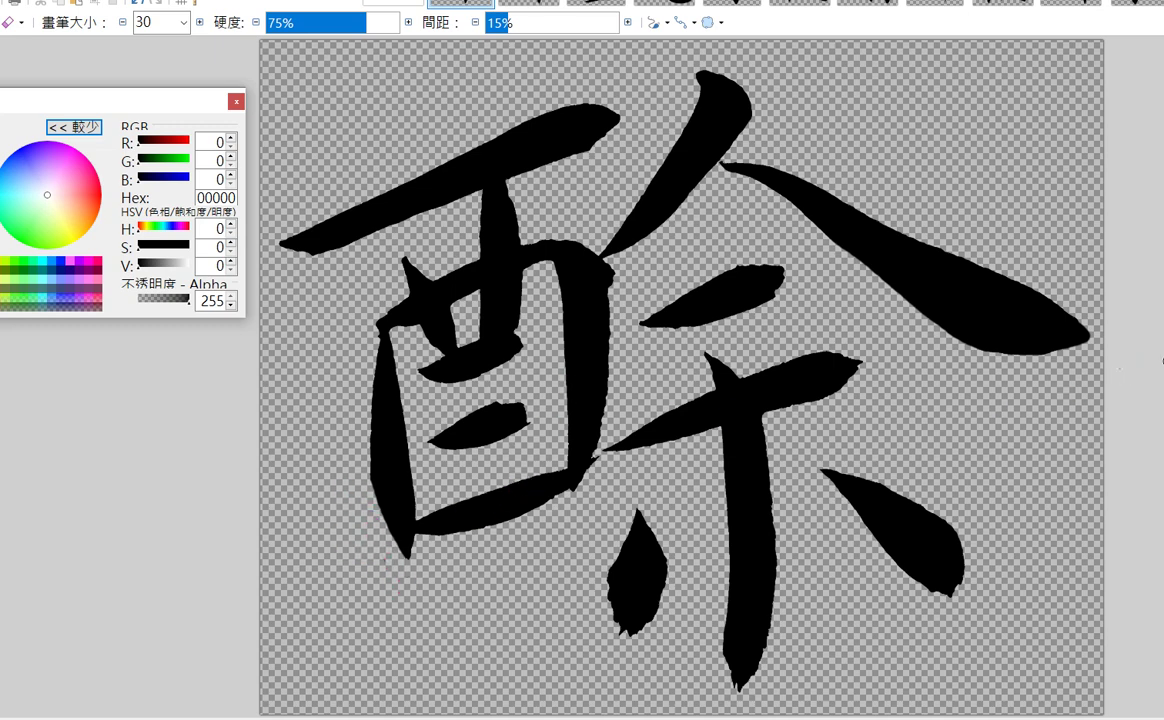
Step: Round the right end of 酉's short inner stroke and thicken the inner side of its right vertical in black
key(b)
drag(499, 406, 533, 411)
drag(550, 251, 561, 481)
mouse_move(568, 381)
mouse_down()
mouse_move(569, 449)
mouse_move(561, 411)
mouse_move(557, 464)
mouse_up()
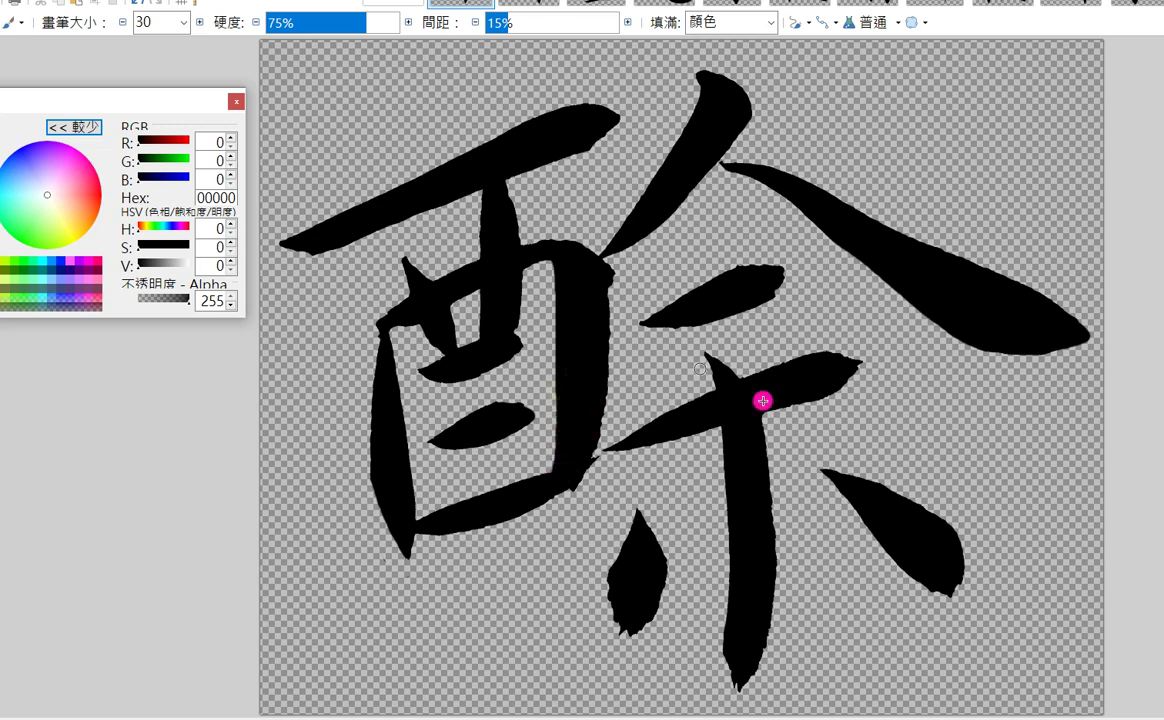
Step: Erase the spur at 酉's lower-right corner and smooth the outlines of 余's left and right dots with the eraser
key(e)
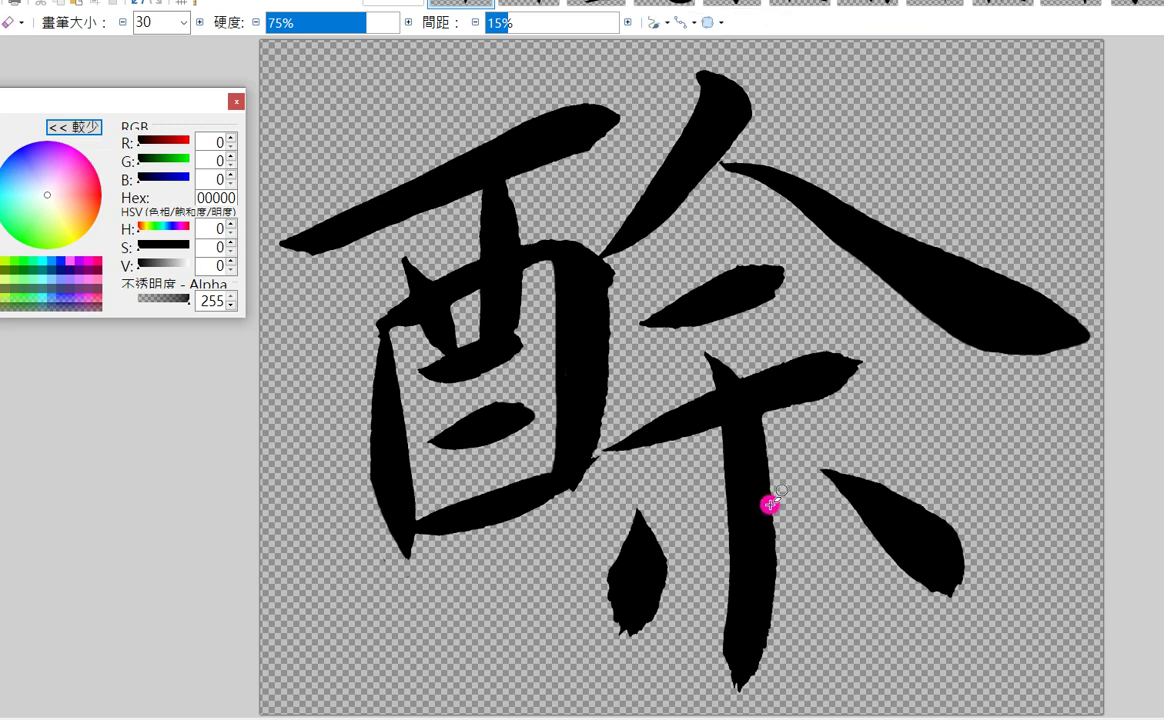
mouse_move(595, 460)
mouse_down()
mouse_move(629, 545)
mouse_move(615, 598)
mouse_move(601, 579)
mouse_move(646, 653)
mouse_move(674, 553)
mouse_move(652, 629)
mouse_move(633, 644)
mouse_move(605, 628)
mouse_up()
click(617, 635)
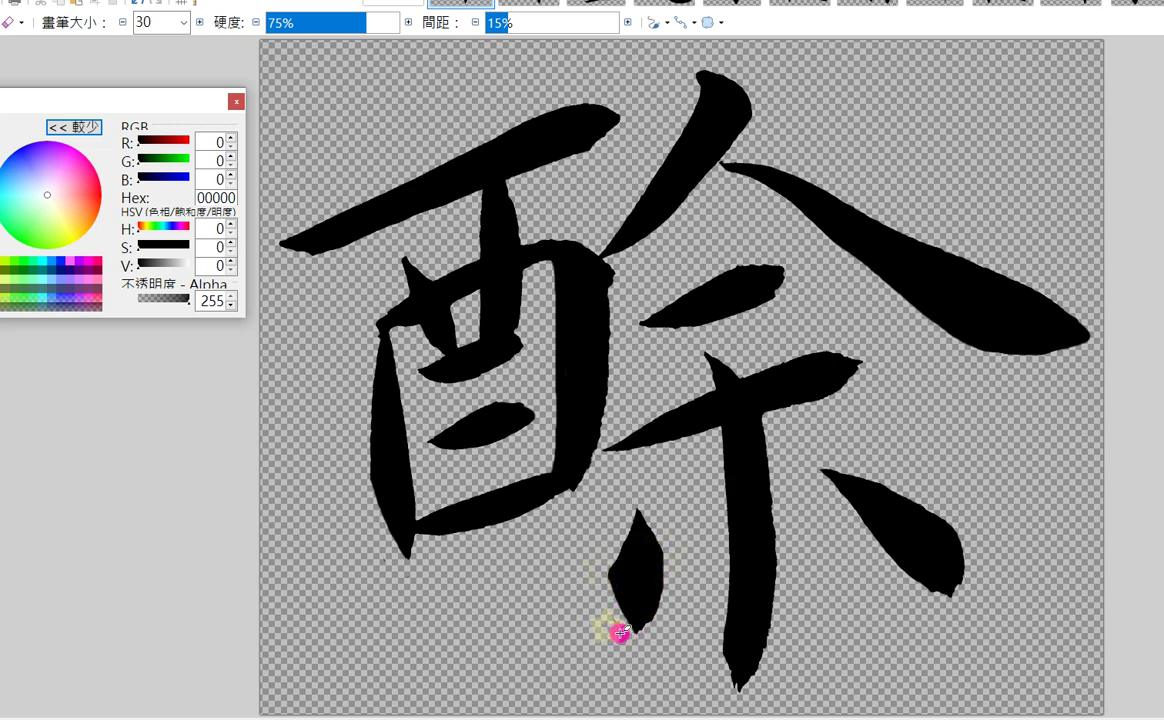
click(624, 625)
click(828, 468)
drag(824, 464, 960, 524)
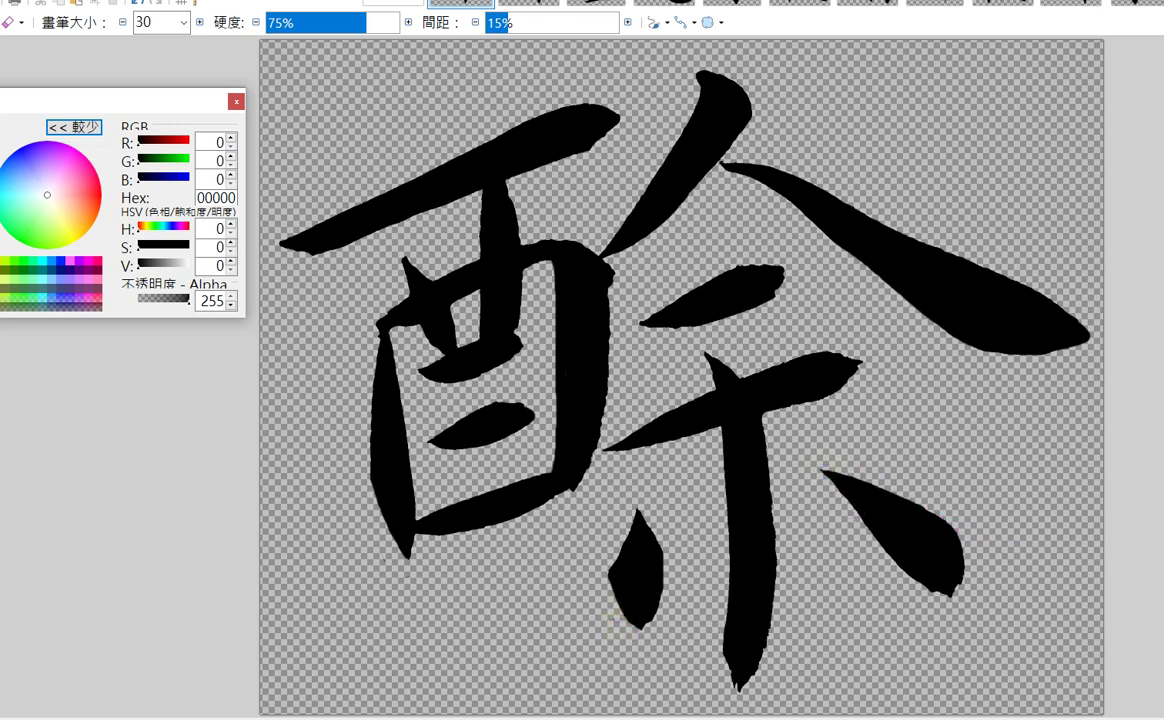
Step: Round the lower end of 余's right dot and the right ends of its two horizontal strokes in black
key(b)
mouse_move(866, 519)
mouse_down()
mouse_move(953, 595)
mouse_move(953, 559)
mouse_up()
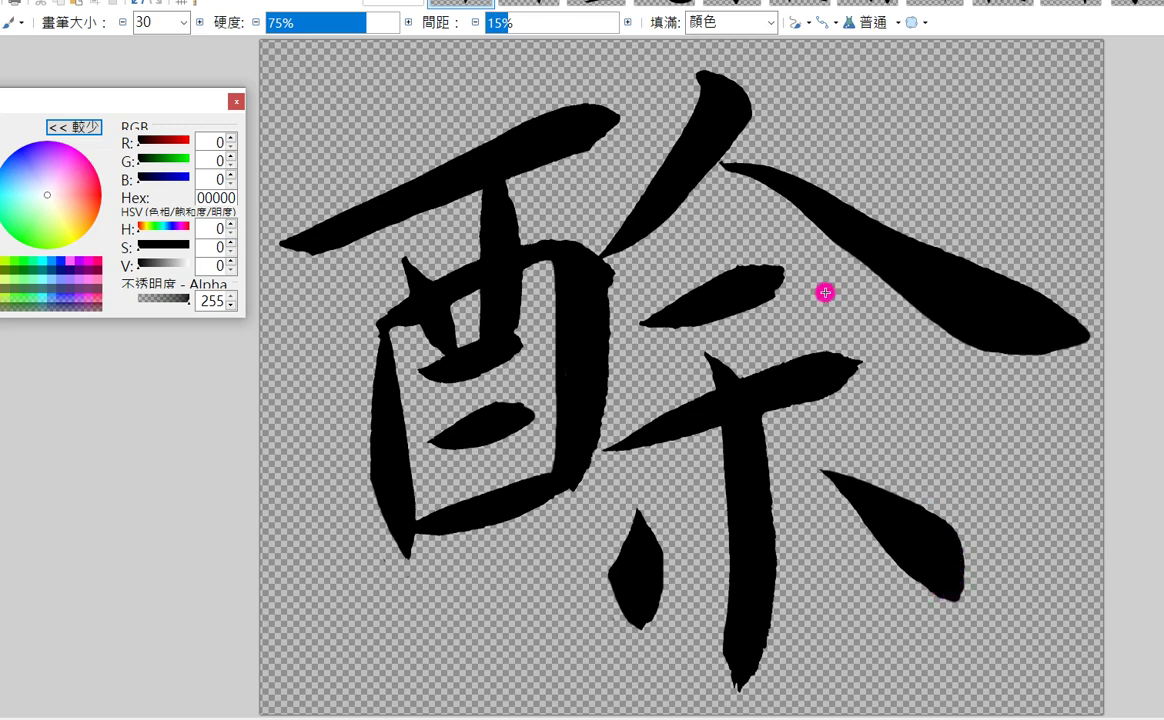
mouse_move(828, 358)
mouse_down()
mouse_move(857, 374)
mouse_move(818, 395)
mouse_move(828, 371)
mouse_up()
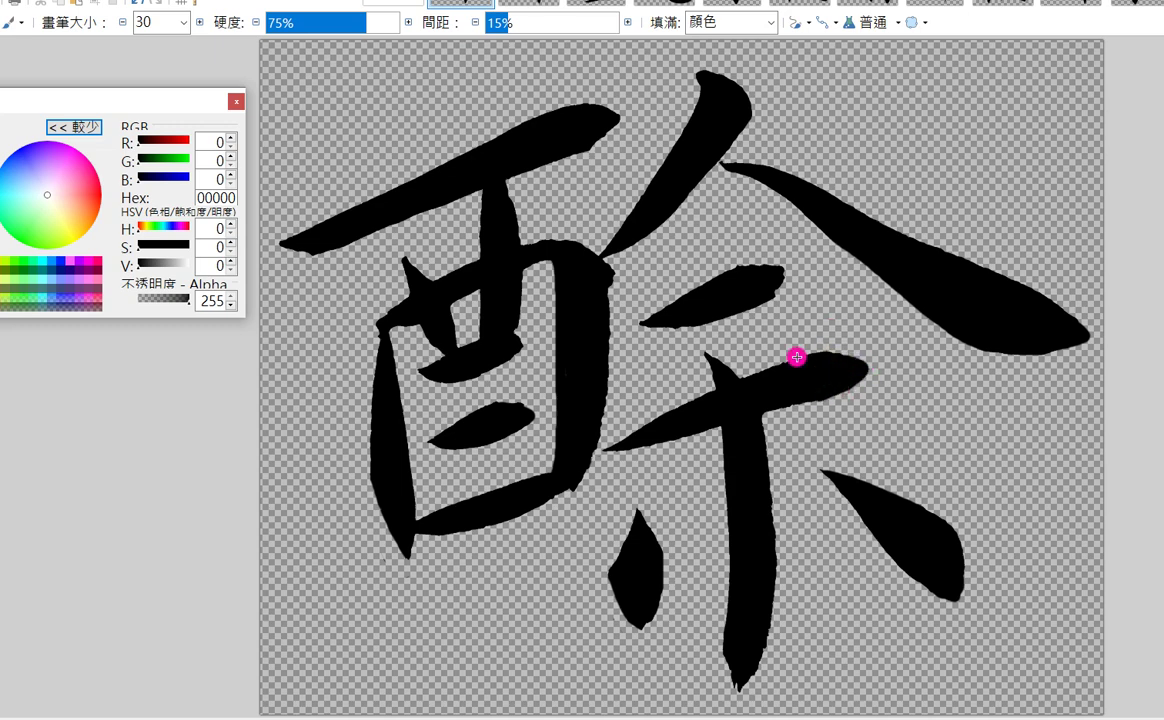
mouse_move(742, 268)
mouse_down()
mouse_move(788, 279)
mouse_move(759, 294)
mouse_up()
Step: Erase the bumps at 酉's upper-right corner and top stroke end, and trim the lower end of its left vertical
key(e)
drag(694, 193, 621, 251)
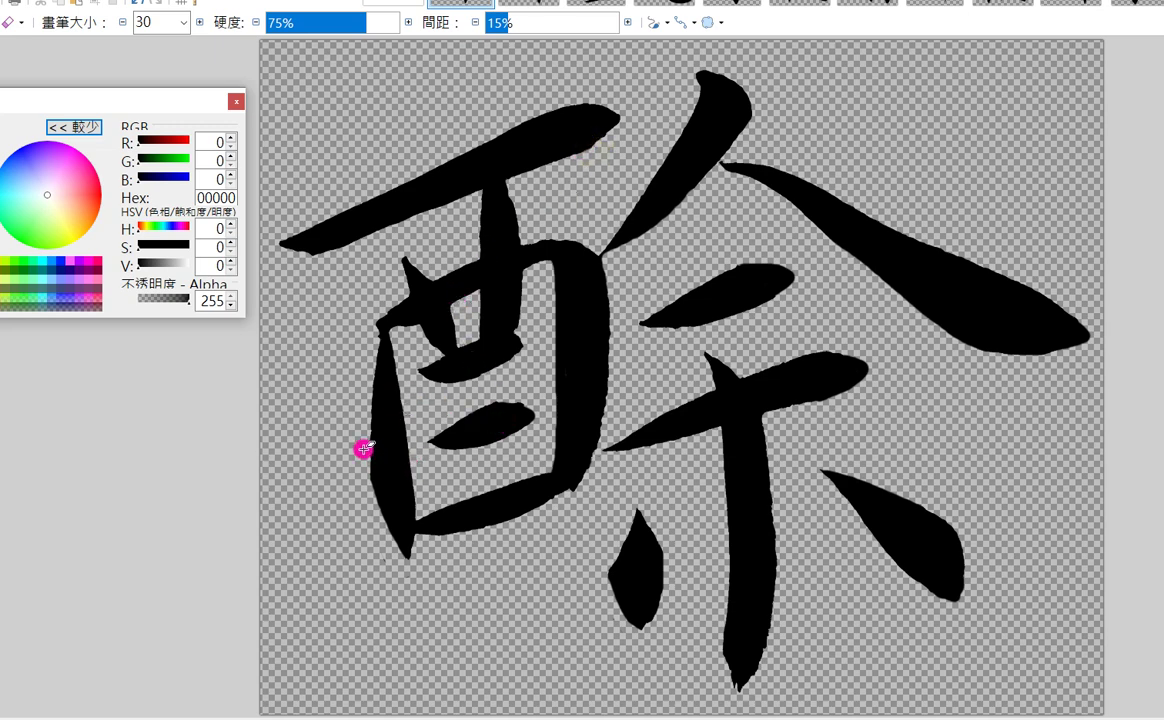
mouse_move(361, 455)
mouse_down()
mouse_move(371, 502)
mouse_move(411, 564)
mouse_up()
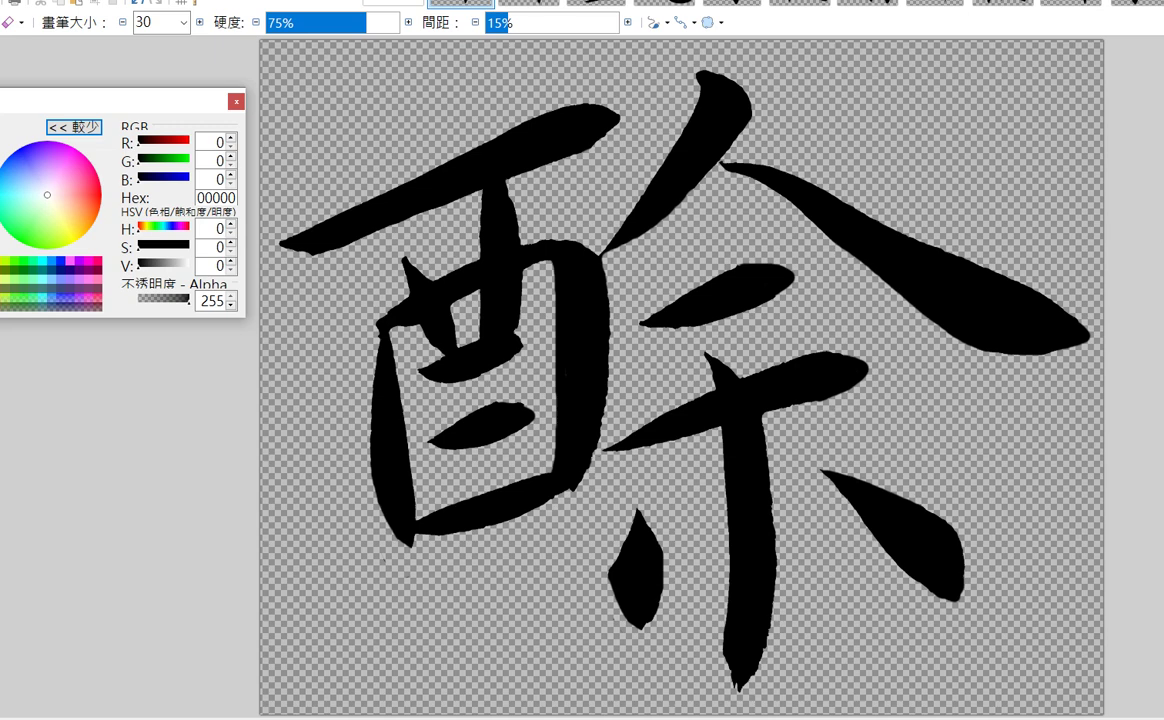
Step: Smooth the upper and lower edges of 酉's bottom stroke with brush and eraser, rounding its right end in black
key(b)
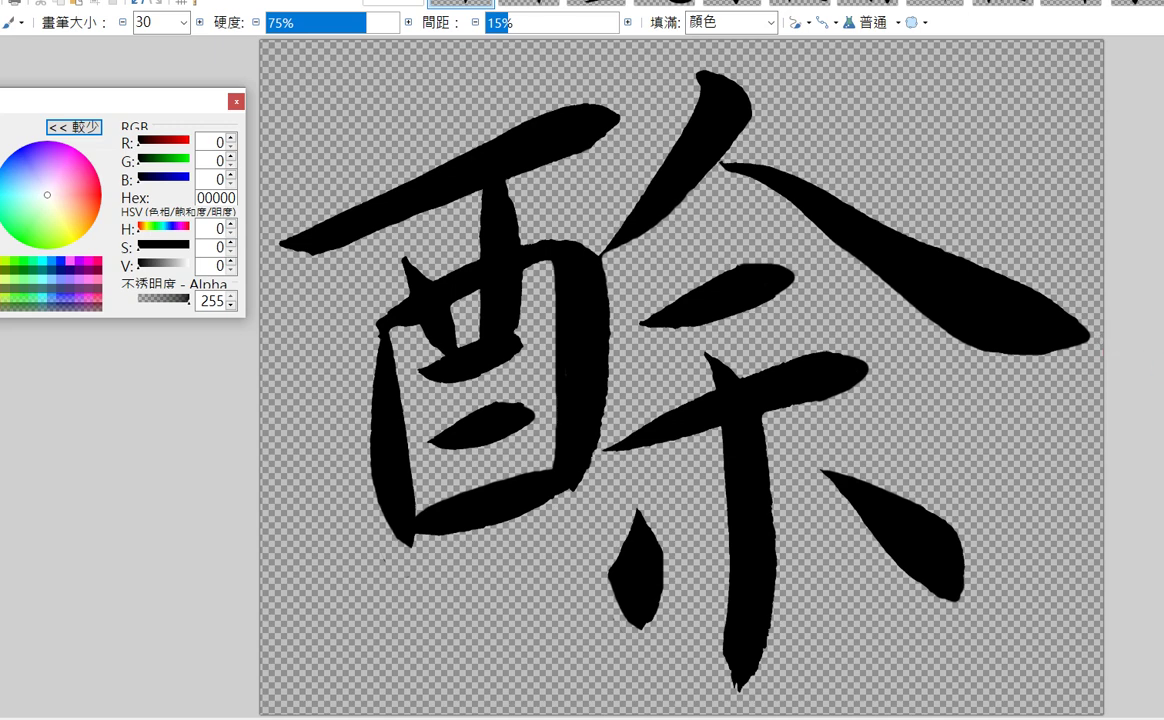
key(e)
mouse_move(418, 540)
mouse_down()
mouse_move(606, 483)
mouse_move(628, 460)
mouse_move(596, 421)
mouse_move(616, 450)
mouse_move(619, 493)
mouse_move(669, 497)
mouse_move(595, 469)
mouse_move(596, 455)
mouse_move(575, 480)
mouse_up()
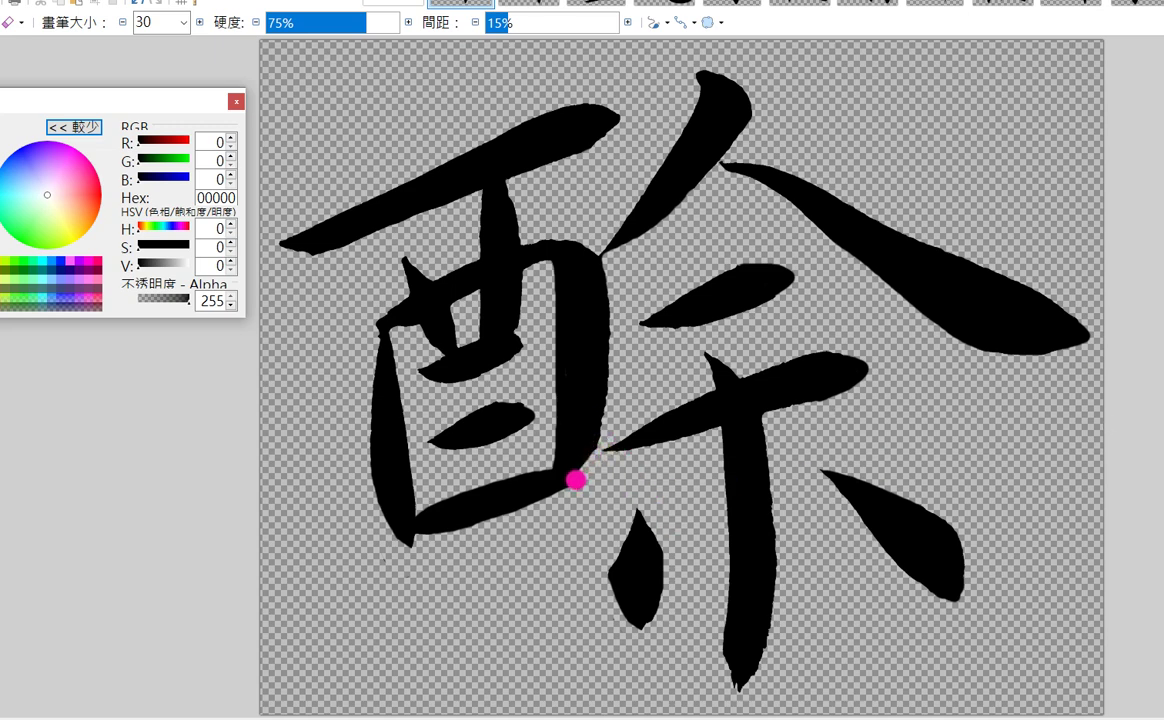
key(b)
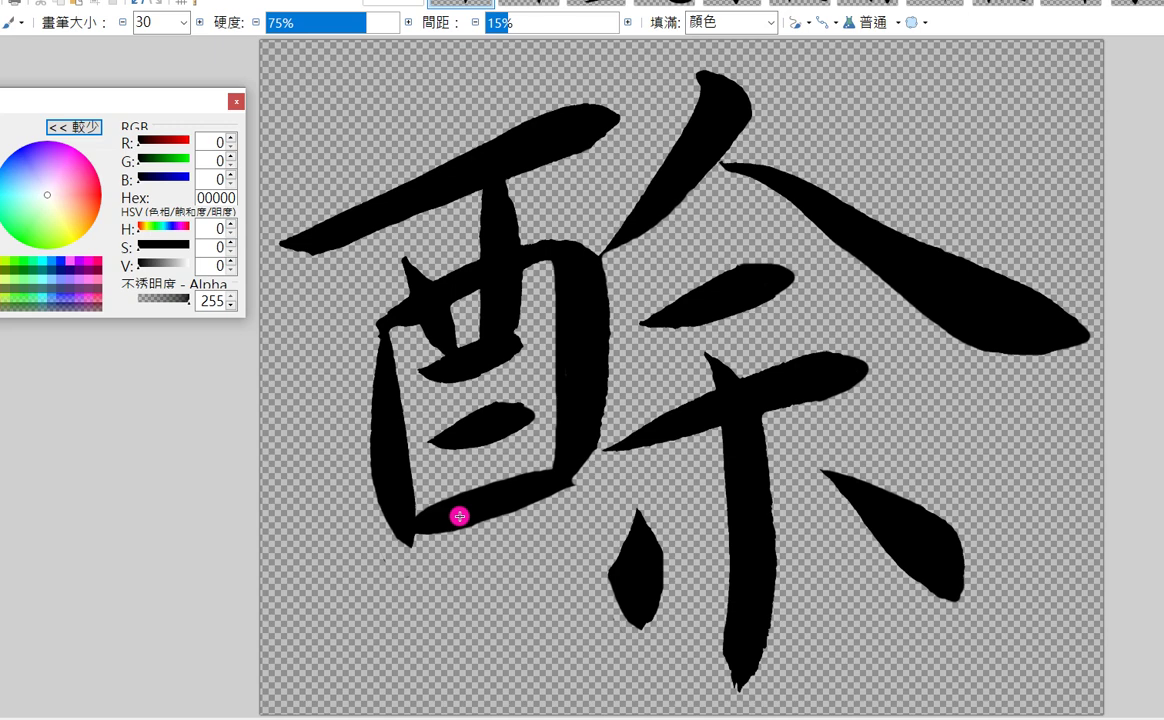
mouse_move(570, 477)
mouse_down()
mouse_move(466, 518)
mouse_move(564, 478)
mouse_up()
mouse_move(300, 226)
mouse_down()
mouse_move(314, 244)
mouse_move(304, 244)
mouse_move(621, 93)
mouse_up()
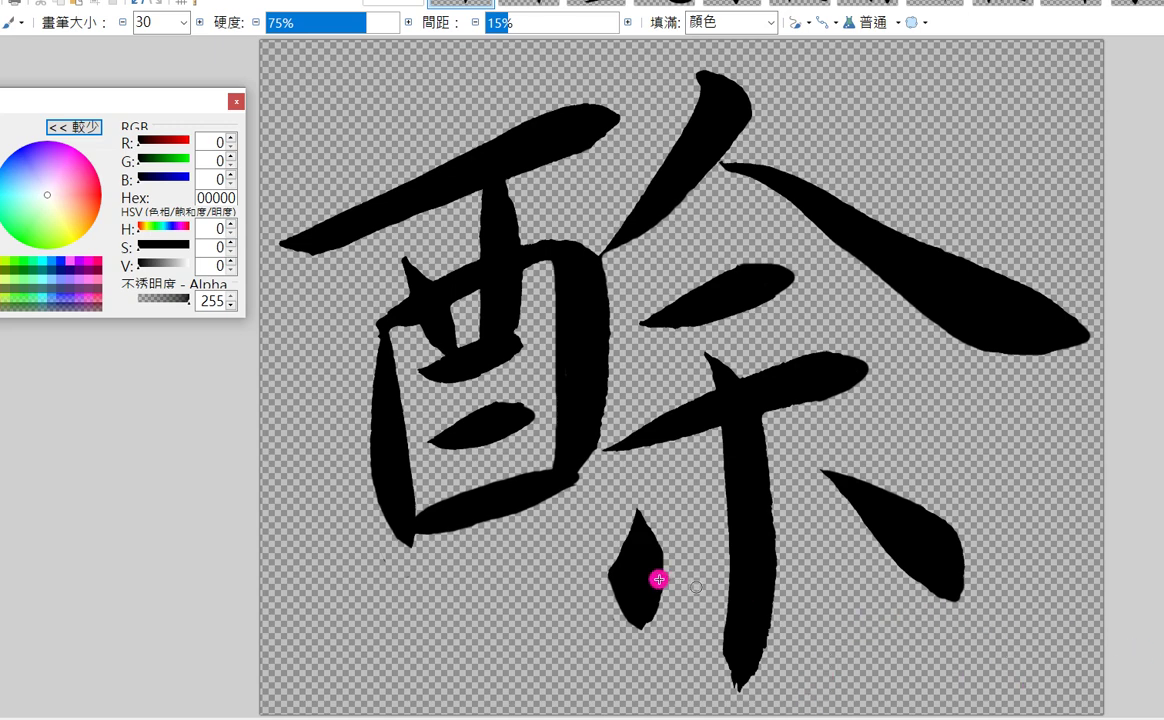
Step: Thicken the lower right side of 余's central vertical in black and erase its lower-left edge into a taper
mouse_move(772, 569)
mouse_down()
mouse_move(748, 668)
mouse_move(771, 560)
mouse_move(757, 669)
mouse_up()
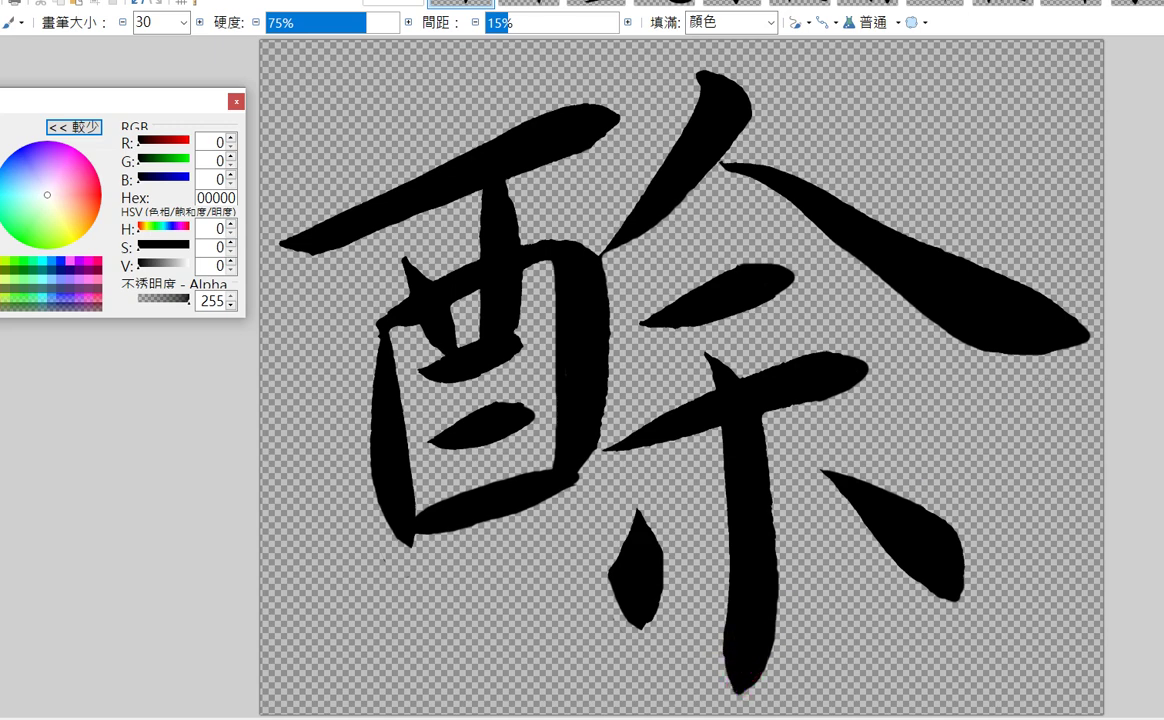
key(e)
mouse_move(714, 645)
mouse_down()
mouse_move(720, 671)
mouse_move(739, 688)
mouse_move(717, 637)
mouse_move(746, 686)
mouse_up()
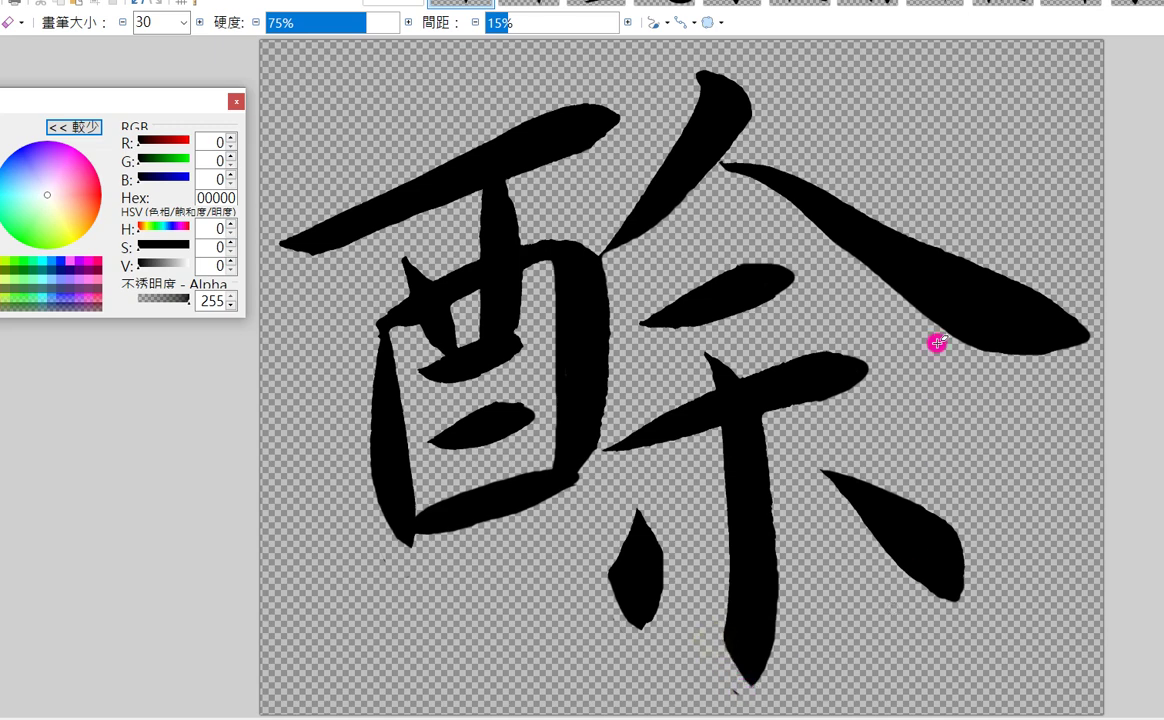
Step: Save the retouched 酴 image and close it
right_click(474, 3)
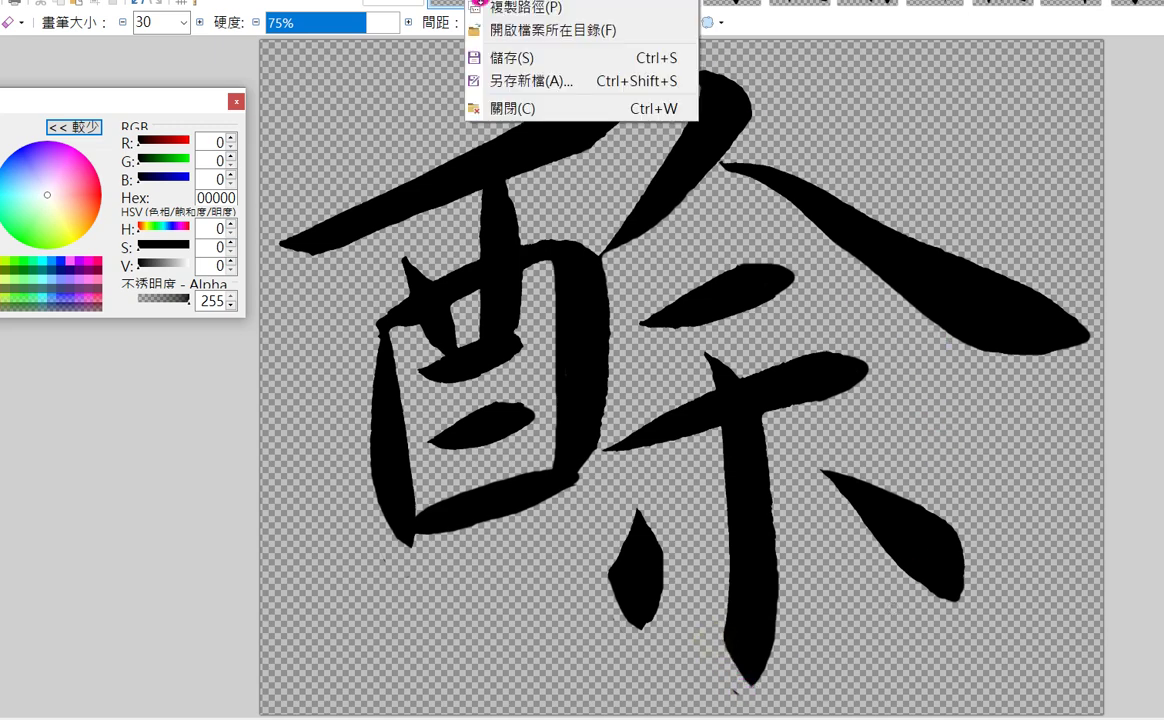
click(533, 48)
key(Return)
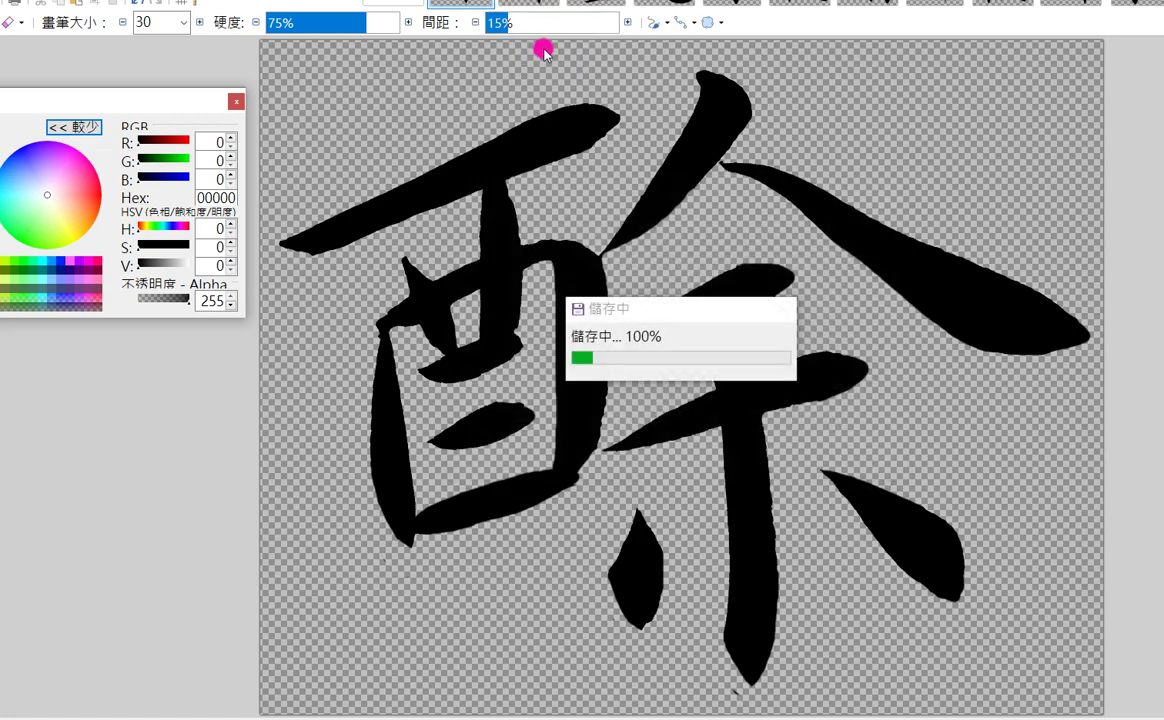
click(488, 2)
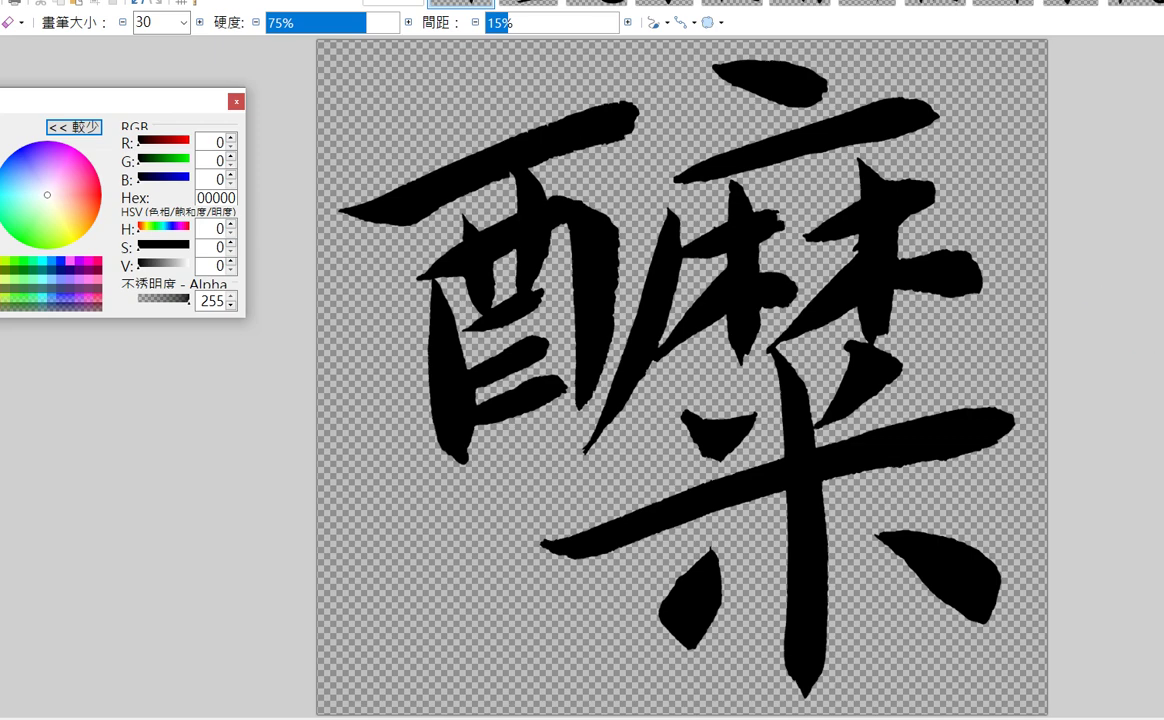
Step: Erase the blunt left tip of 米's long horizontal stroke and thicken the lower part of its central vertical in black
mouse_move(554, 537)
mouse_down()
mouse_move(537, 546)
mouse_move(560, 539)
mouse_move(585, 500)
mouse_up()
key(b)
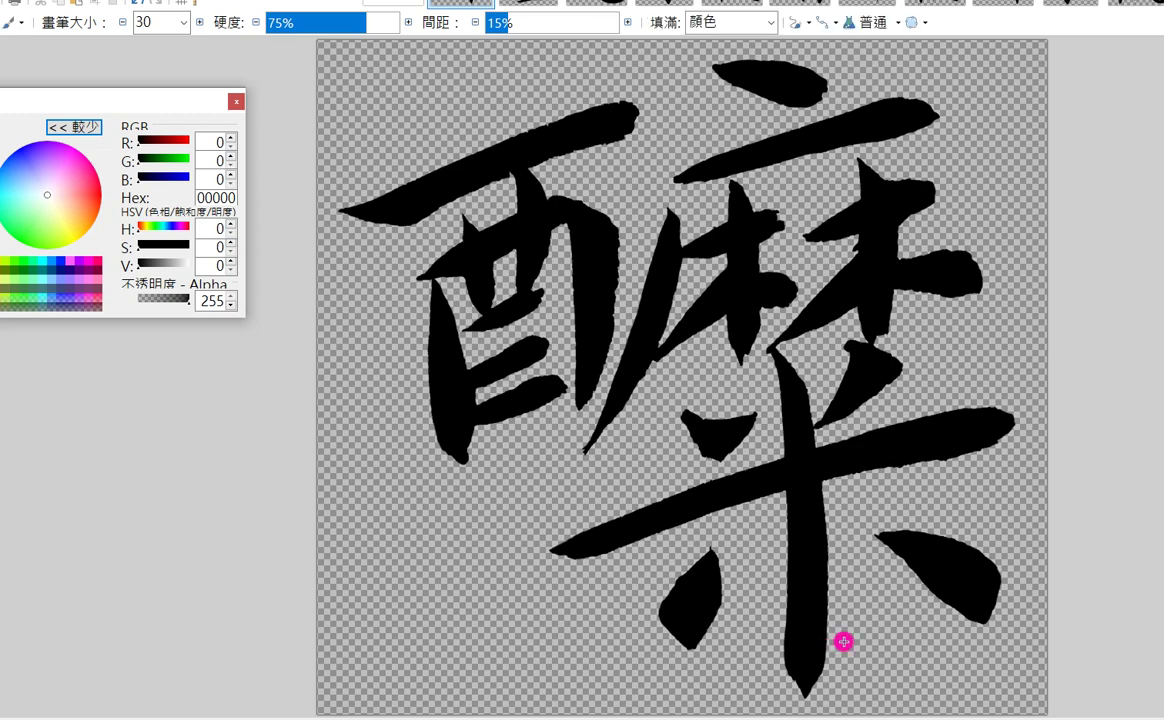
drag(820, 530, 819, 677)
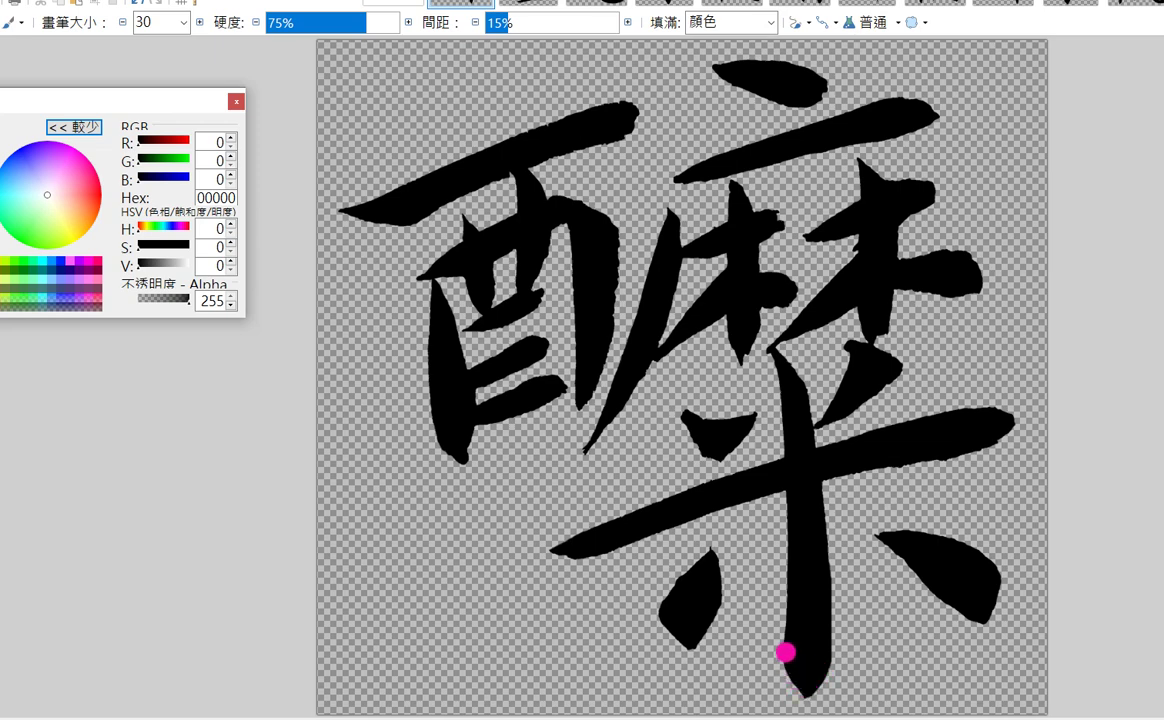
drag(787, 648, 806, 689)
Step: Erase along the edges of 米's lower-right dot and touch up the underside of its upper-left dot in black
key(e)
mouse_move(1050, 543)
mouse_down()
mouse_move(997, 553)
mouse_move(1008, 600)
mouse_up()
mouse_move(885, 524)
mouse_down()
mouse_move(986, 551)
mouse_move(1012, 626)
mouse_move(999, 539)
mouse_move(940, 620)
mouse_move(888, 564)
mouse_move(968, 619)
mouse_move(1044, 637)
mouse_move(1076, 505)
mouse_up()
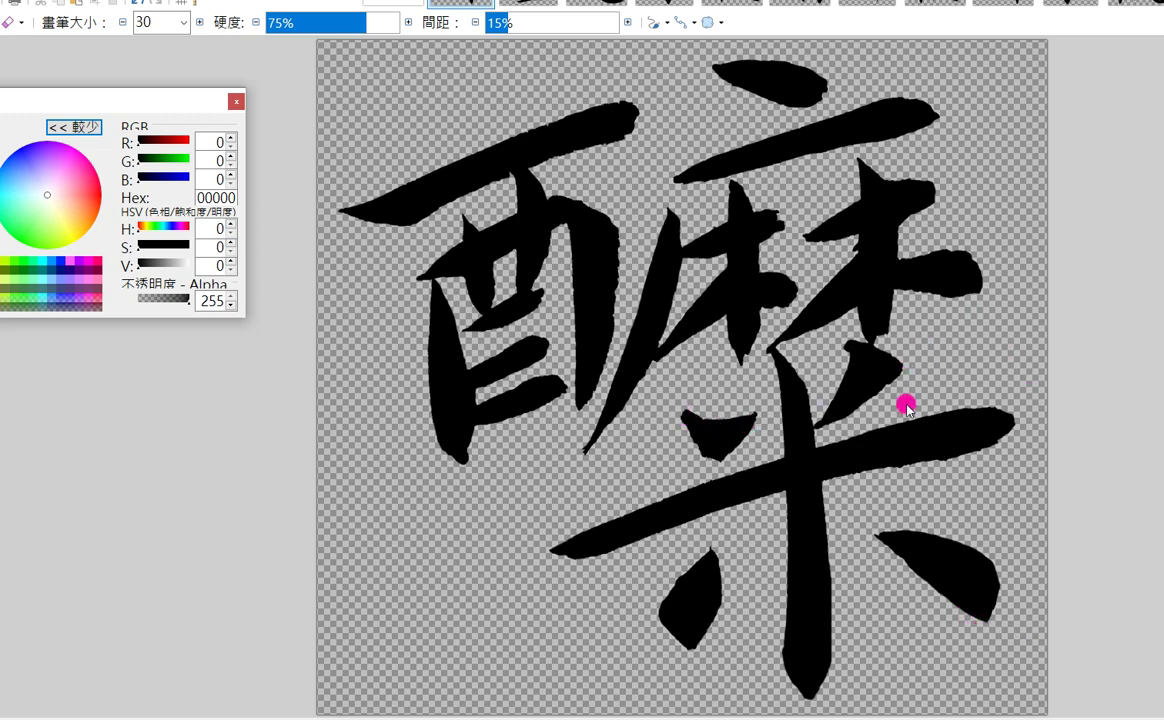
key(b)
drag(687, 427, 706, 451)
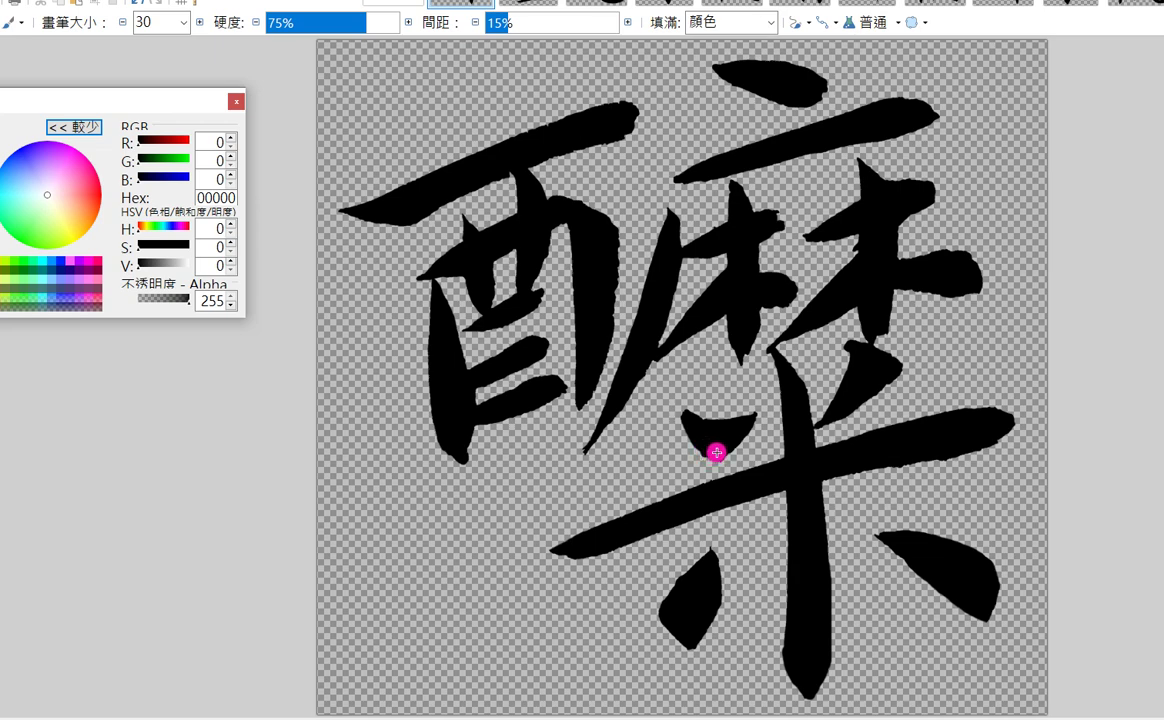
Step: Thicken the vertical strokes and round the stroke ends of both 木 components under 广 in black
mouse_move(783, 223)
mouse_down()
mouse_move(762, 237)
mouse_move(729, 332)
mouse_move(738, 353)
mouse_up()
click(729, 334)
mouse_move(733, 334)
mouse_down()
mouse_move(744, 363)
mouse_move(748, 325)
mouse_up()
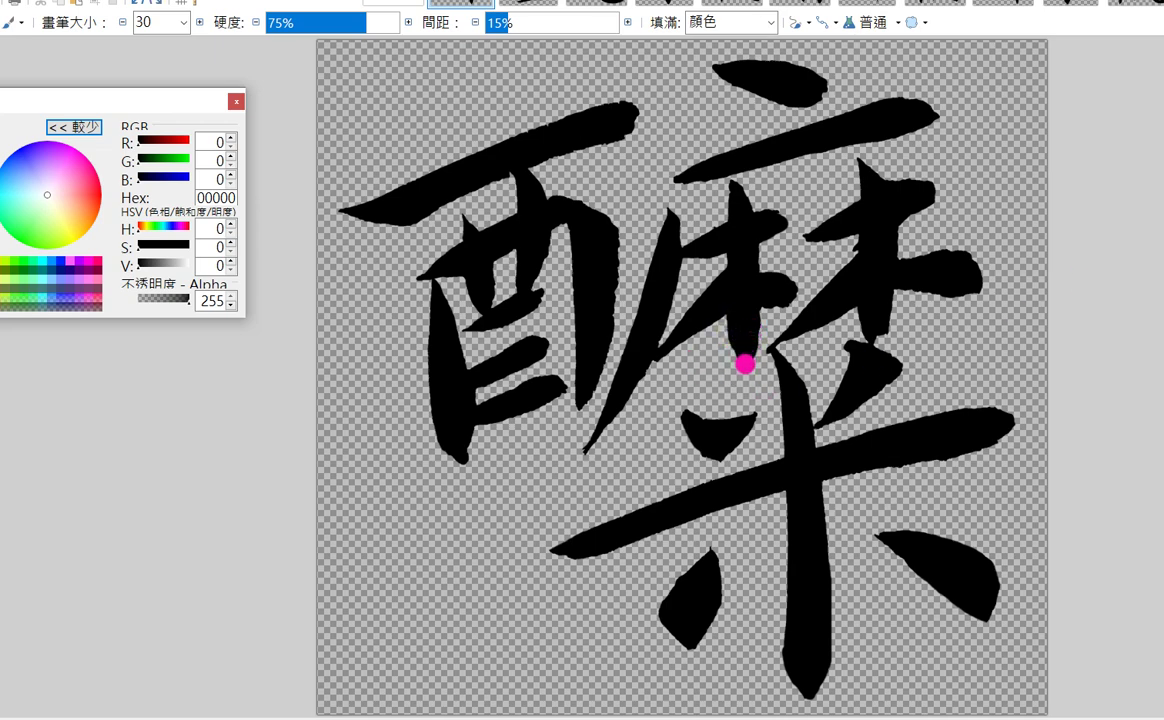
mouse_move(737, 353)
mouse_down()
mouse_move(809, 308)
mouse_move(853, 319)
mouse_move(879, 284)
mouse_move(881, 253)
mouse_move(892, 310)
mouse_move(874, 341)
mouse_move(871, 328)
mouse_move(874, 339)
mouse_move(930, 266)
mouse_move(966, 256)
mouse_move(953, 292)
mouse_up()
mouse_move(916, 274)
mouse_down()
mouse_move(873, 218)
mouse_move(872, 167)
mouse_move(857, 273)
mouse_up()
mouse_move(855, 160)
mouse_down()
mouse_move(850, 231)
mouse_move(863, 275)
mouse_move(853, 250)
mouse_up()
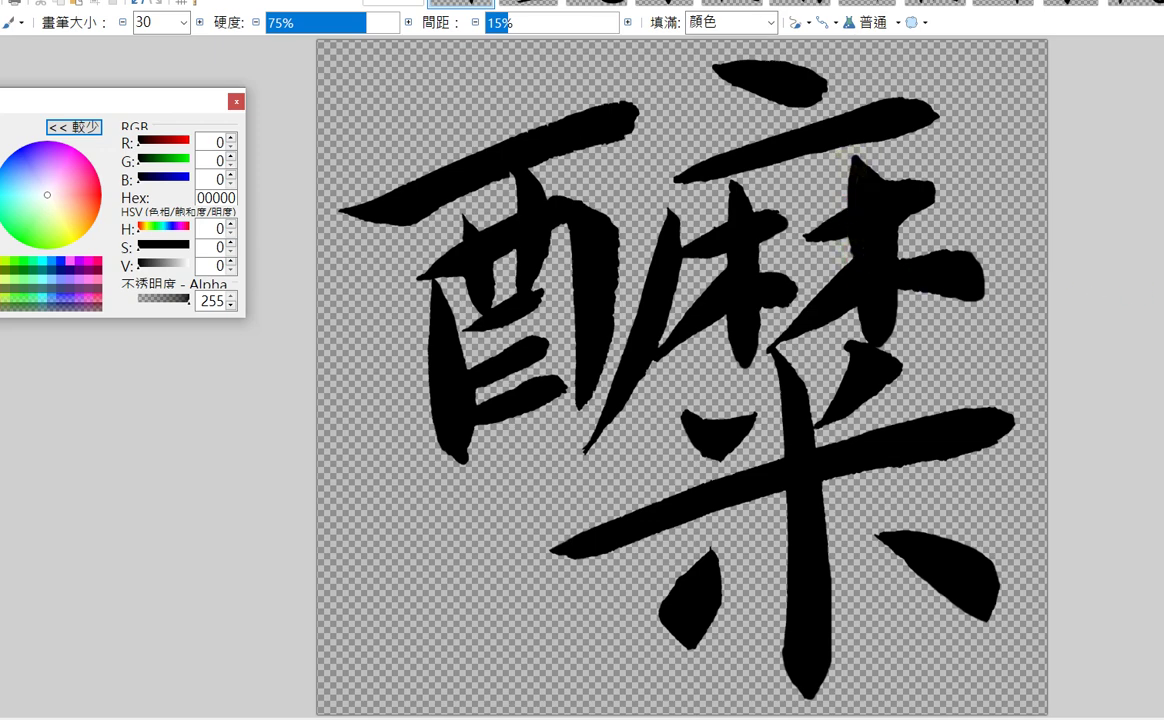
key(e)
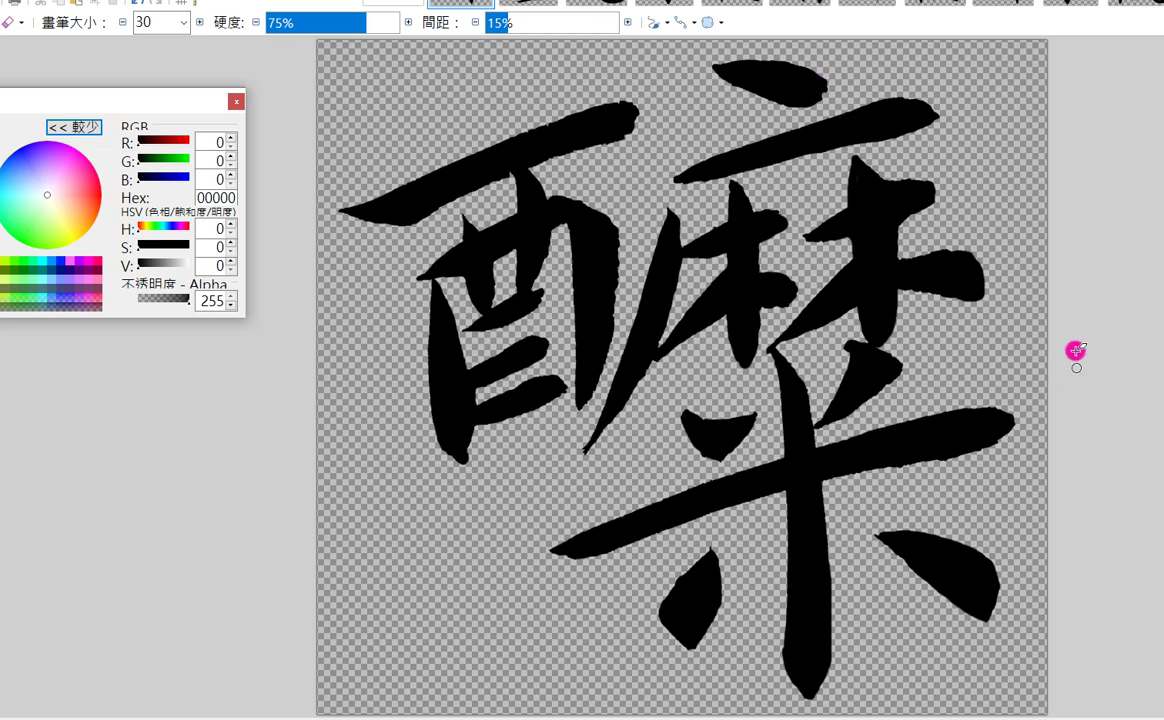
Step: Smooth the top and outer edge of 酉's right vertical in black and erase the lower end of its left vertical
key(b)
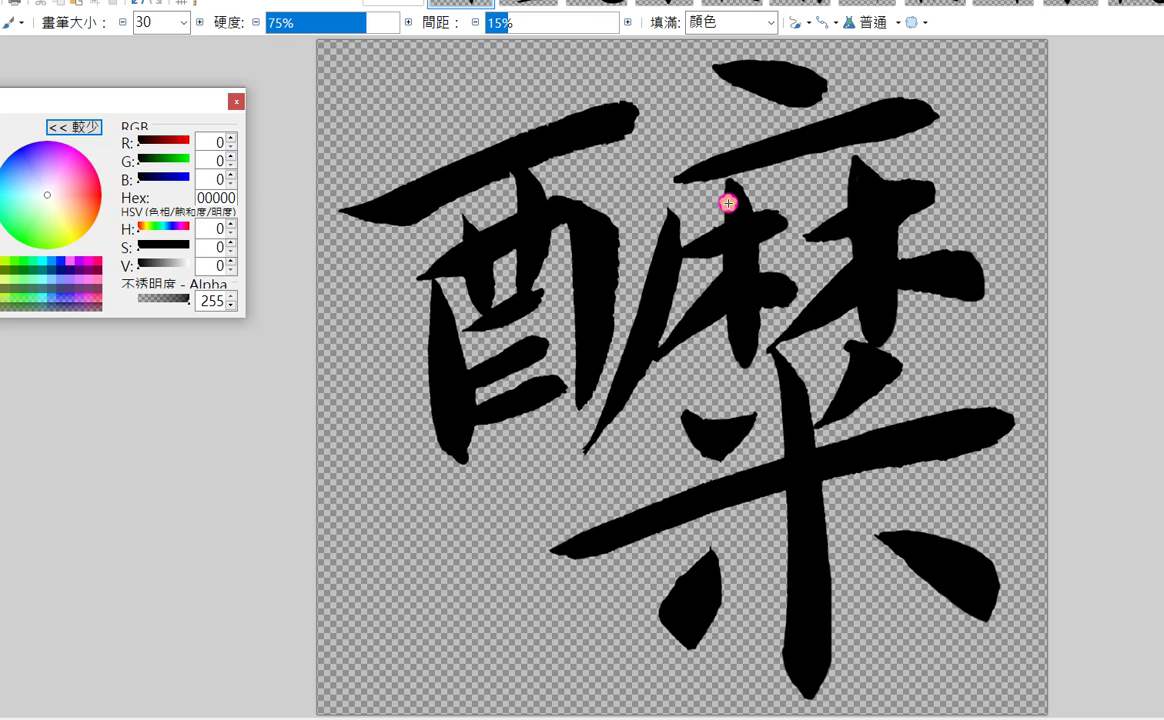
mouse_move(560, 200)
mouse_down()
mouse_move(611, 220)
mouse_move(613, 294)
mouse_move(538, 343)
mouse_up()
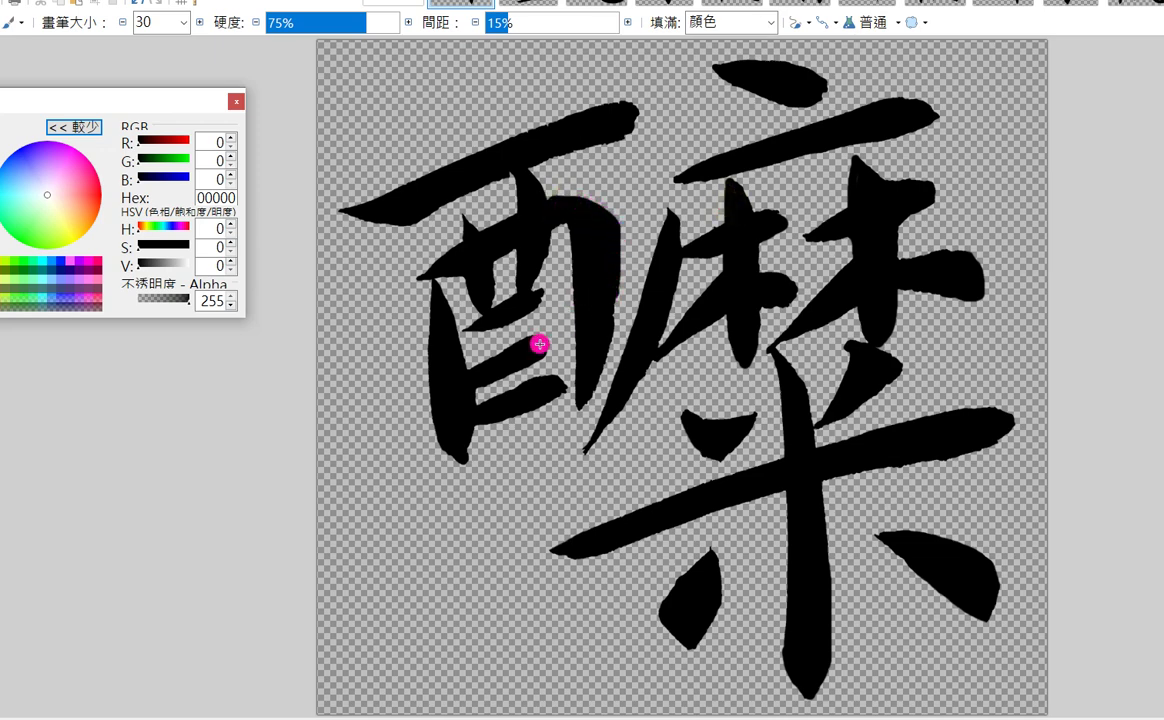
key(e)
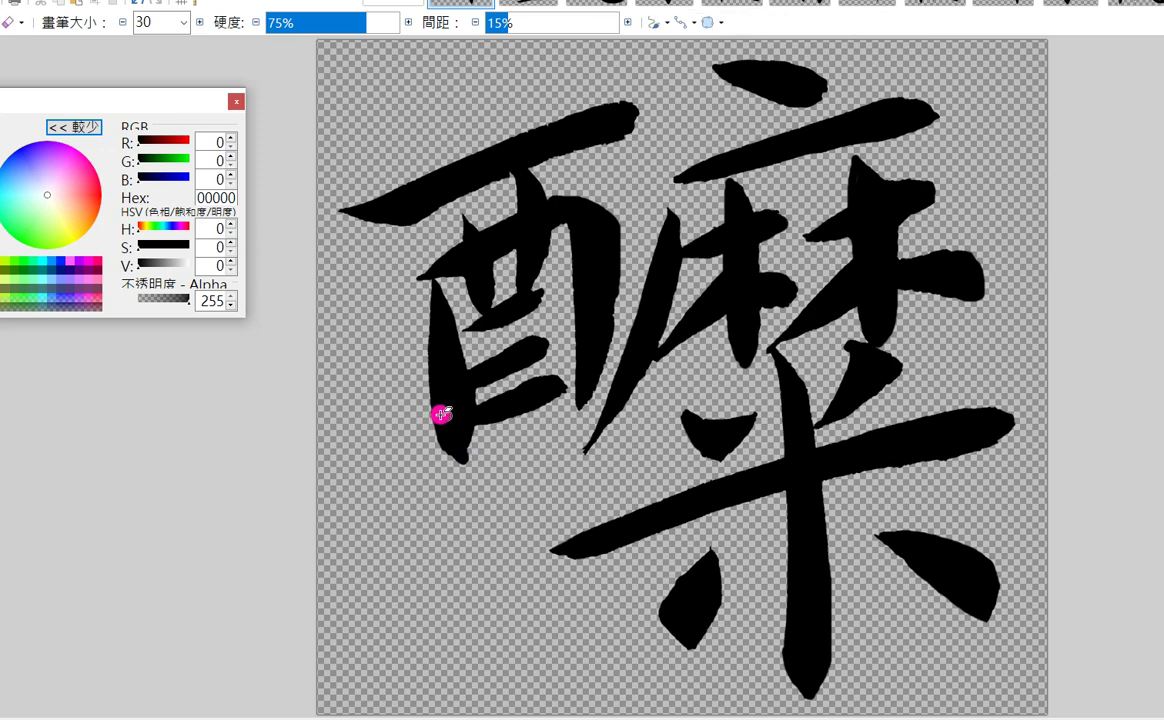
mouse_move(424, 416)
mouse_down()
mouse_move(468, 459)
mouse_move(431, 435)
mouse_move(445, 448)
mouse_move(427, 406)
mouse_move(471, 454)
mouse_move(615, 340)
mouse_up()
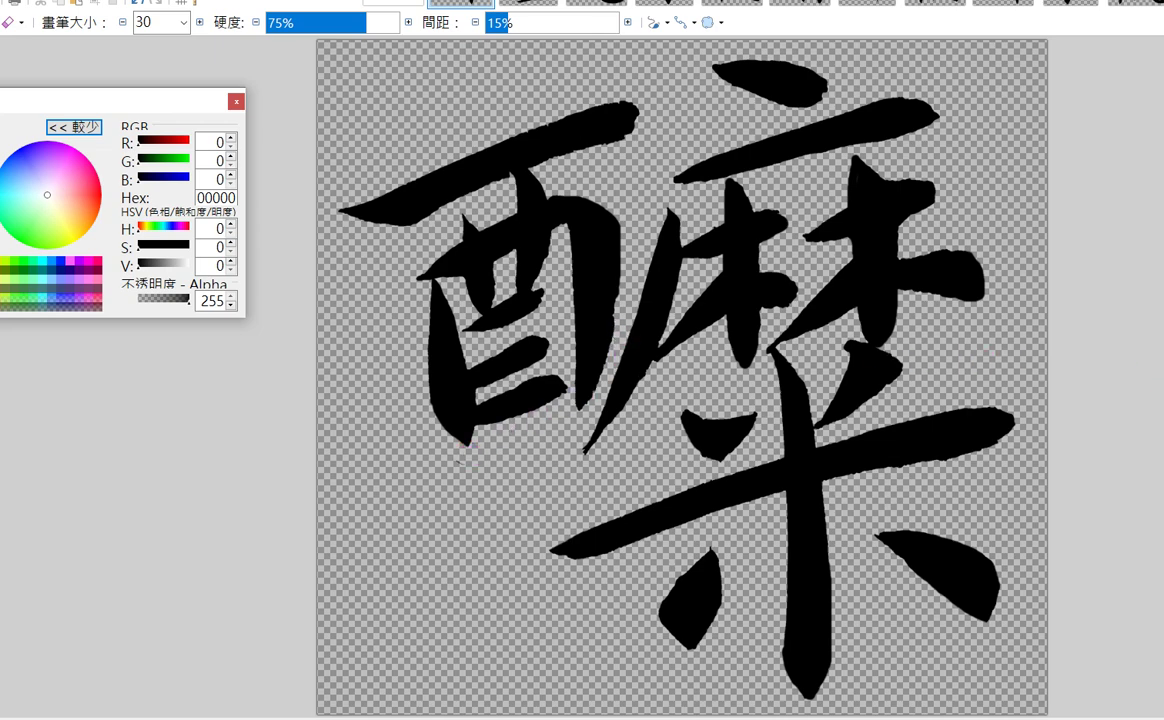
Step: Round the right ends of 酉's upper and middle inner strokes in black and erase the middle stroke's lower edge
key(b)
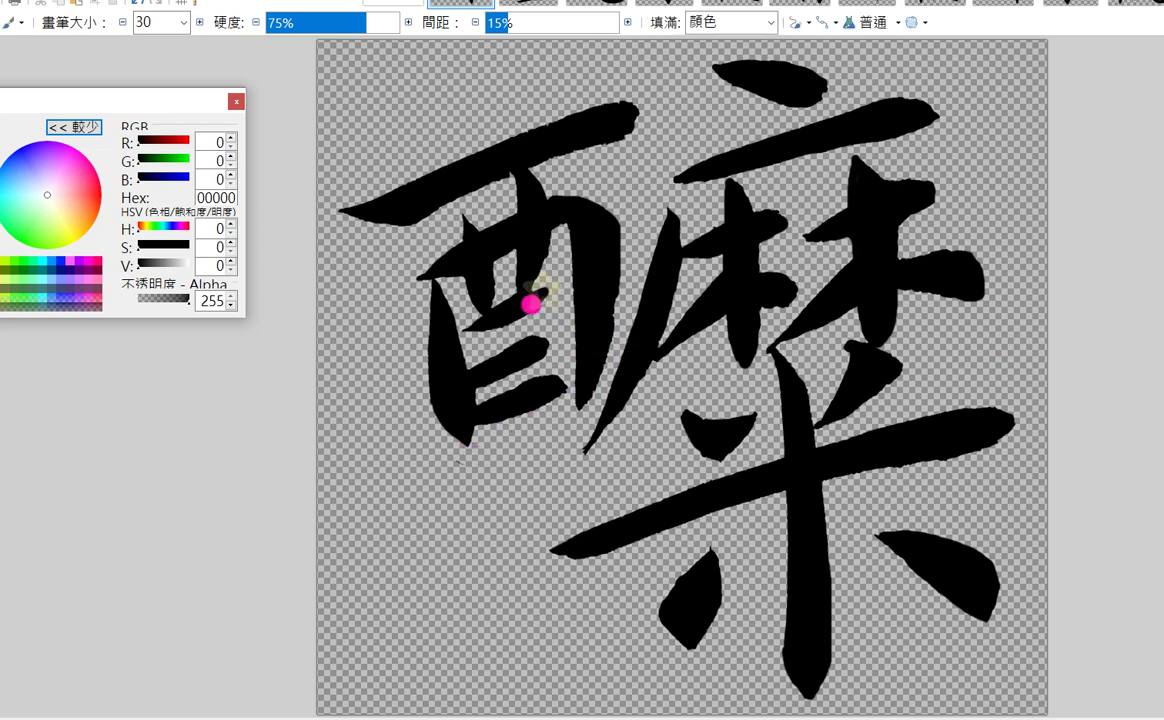
mouse_move(523, 299)
mouse_down()
mouse_move(548, 291)
mouse_move(520, 312)
mouse_move(537, 350)
mouse_move(480, 386)
mouse_move(574, 338)
mouse_move(659, 346)
mouse_move(474, 400)
mouse_move(483, 378)
mouse_move(605, 320)
mouse_move(1071, 373)
mouse_move(1162, 347)
mouse_up()
key(e)
key(b)
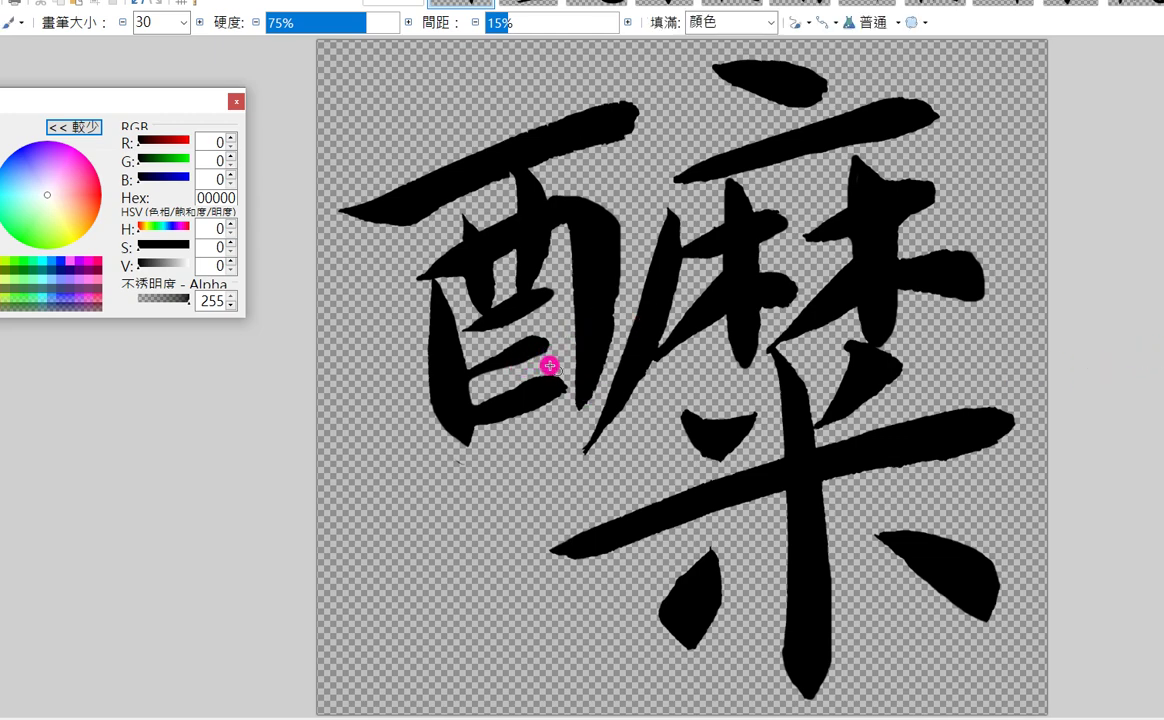
mouse_move(540, 341)
mouse_down()
mouse_move(552, 343)
mouse_move(487, 369)
mouse_move(527, 340)
mouse_move(476, 365)
mouse_move(541, 338)
mouse_up()
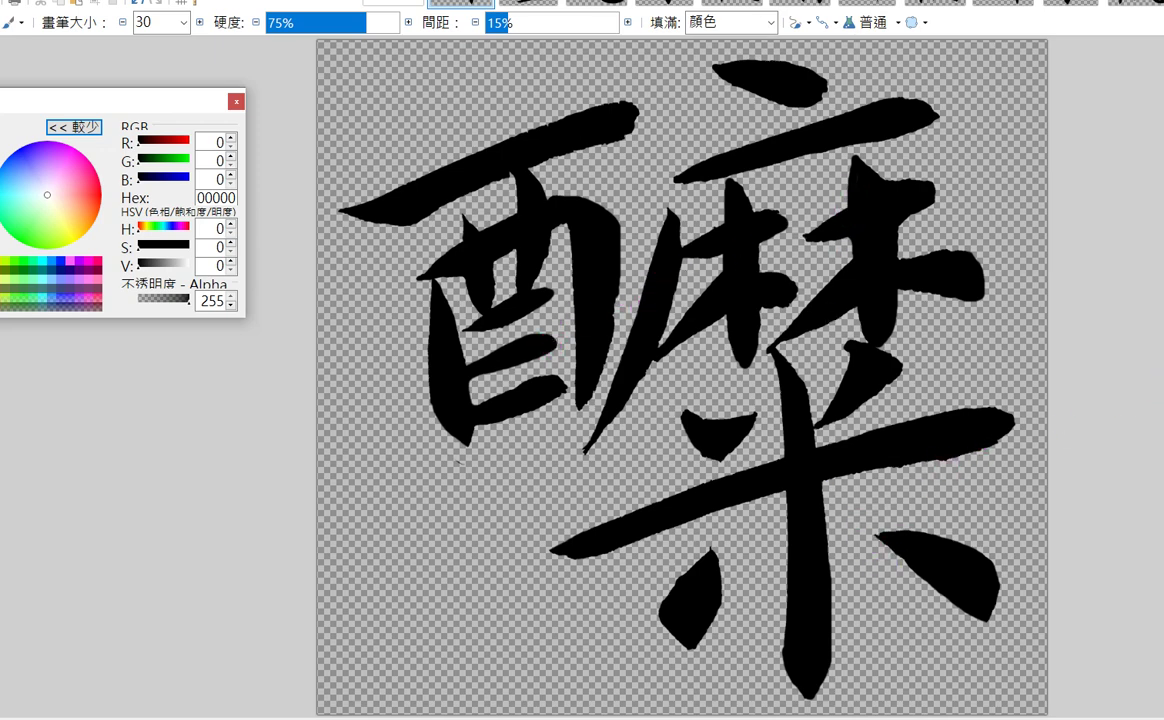
Step: Erase the outer edge of 米's lower-left dot and round the end of its horizontal stroke in black
key(e)
mouse_move(685, 567)
mouse_down()
mouse_move(663, 598)
mouse_move(669, 638)
mouse_move(656, 599)
mouse_move(651, 618)
mouse_move(659, 641)
mouse_move(655, 612)
mouse_move(658, 623)
mouse_move(668, 595)
mouse_move(697, 654)
mouse_move(701, 550)
mouse_move(671, 592)
mouse_move(728, 614)
mouse_move(708, 595)
mouse_move(712, 554)
mouse_up()
key(b)
mouse_move(710, 554)
mouse_down()
mouse_move(674, 597)
mouse_move(691, 637)
mouse_move(744, 571)
mouse_up()
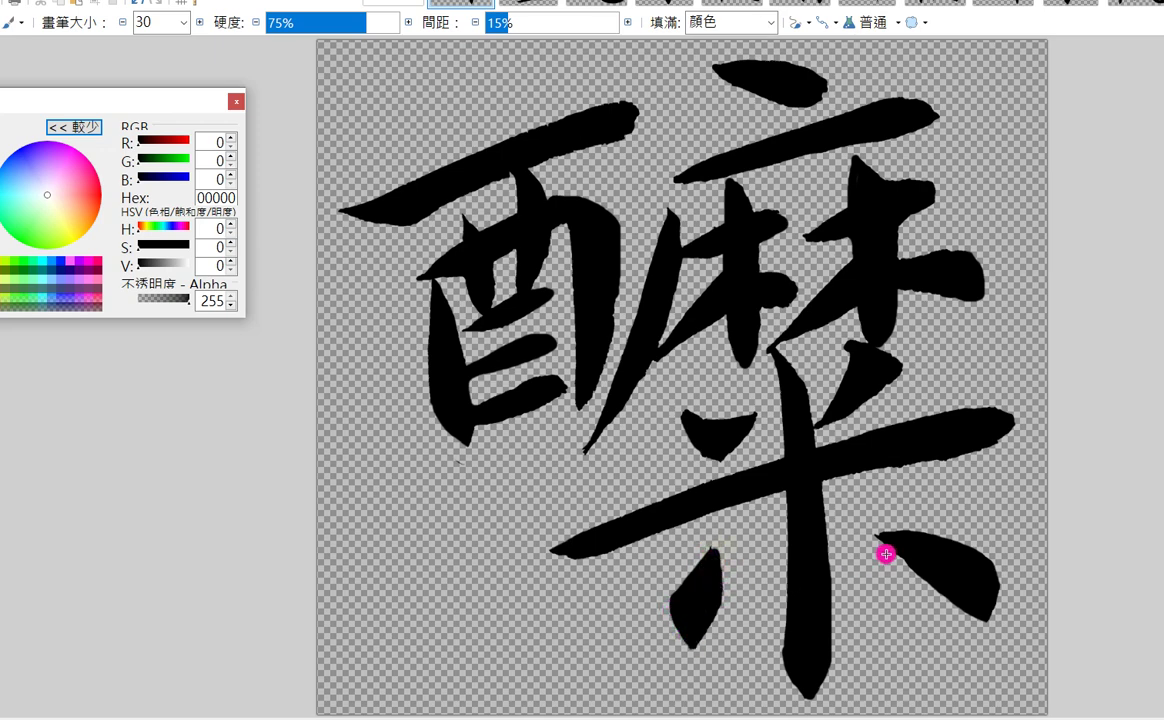
mouse_move(947, 466)
mouse_down()
mouse_move(1011, 430)
mouse_move(946, 455)
mouse_move(891, 457)
mouse_move(896, 432)
mouse_up()
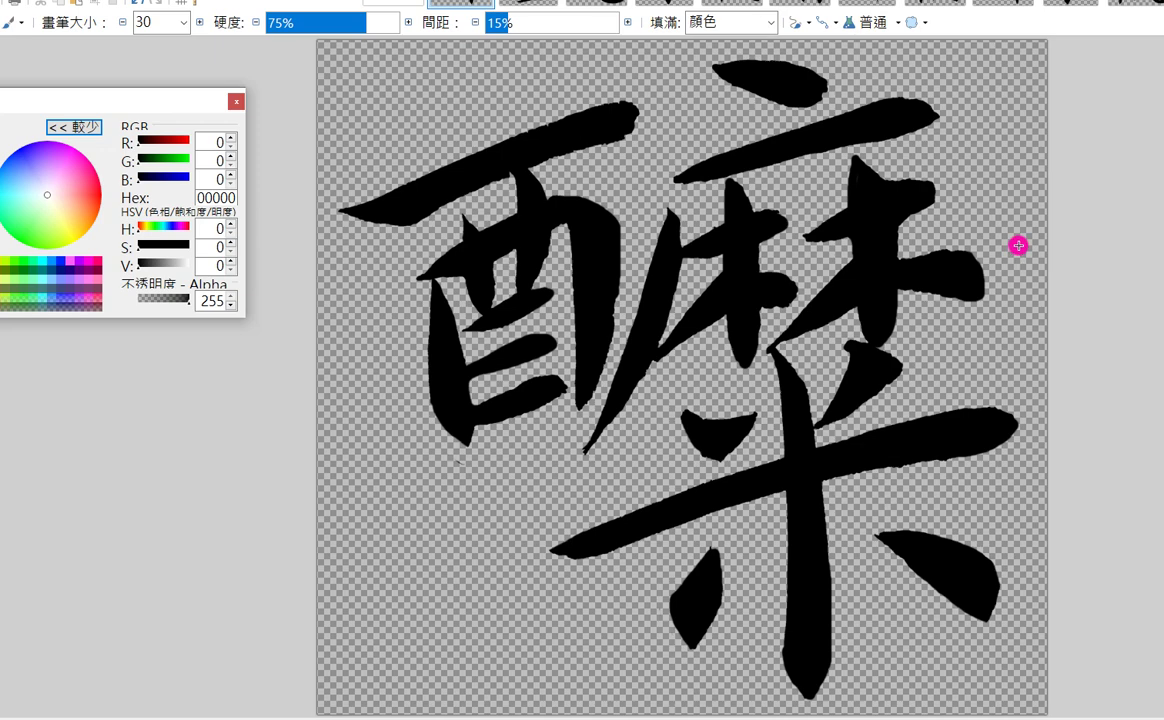
Step: Trim the right end of the dot above 广, extend its tip and underside in black, and smooth the falling stroke's lower end
key(e)
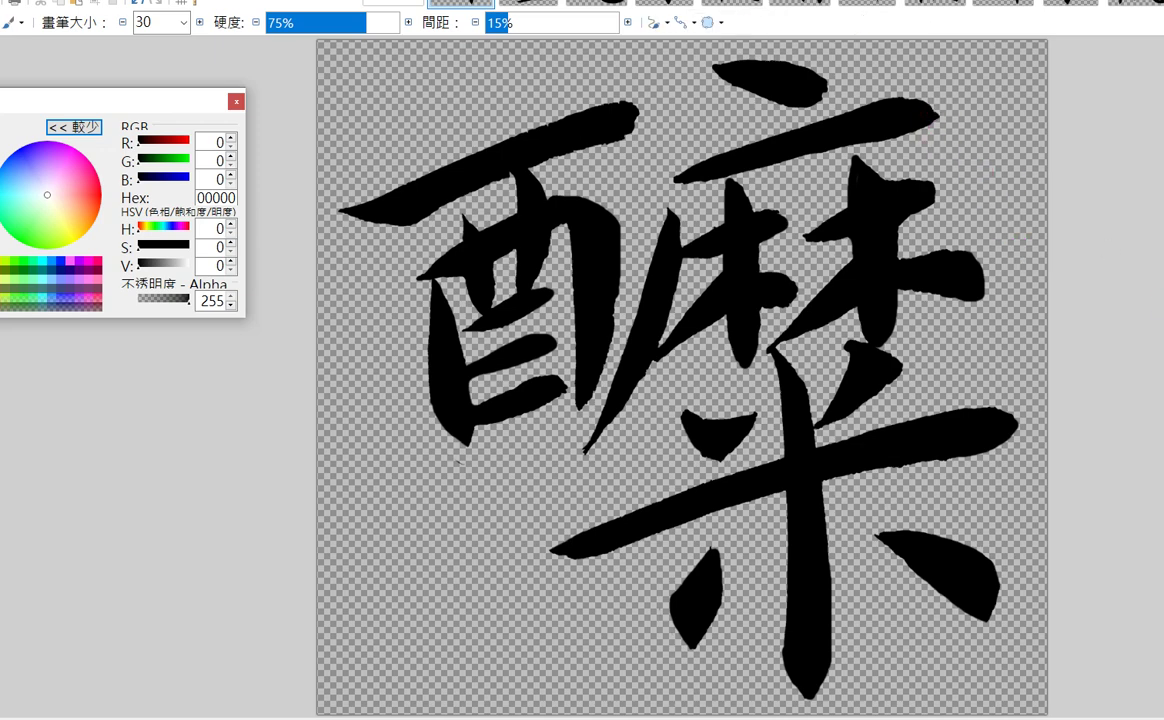
drag(802, 63, 824, 98)
key(b)
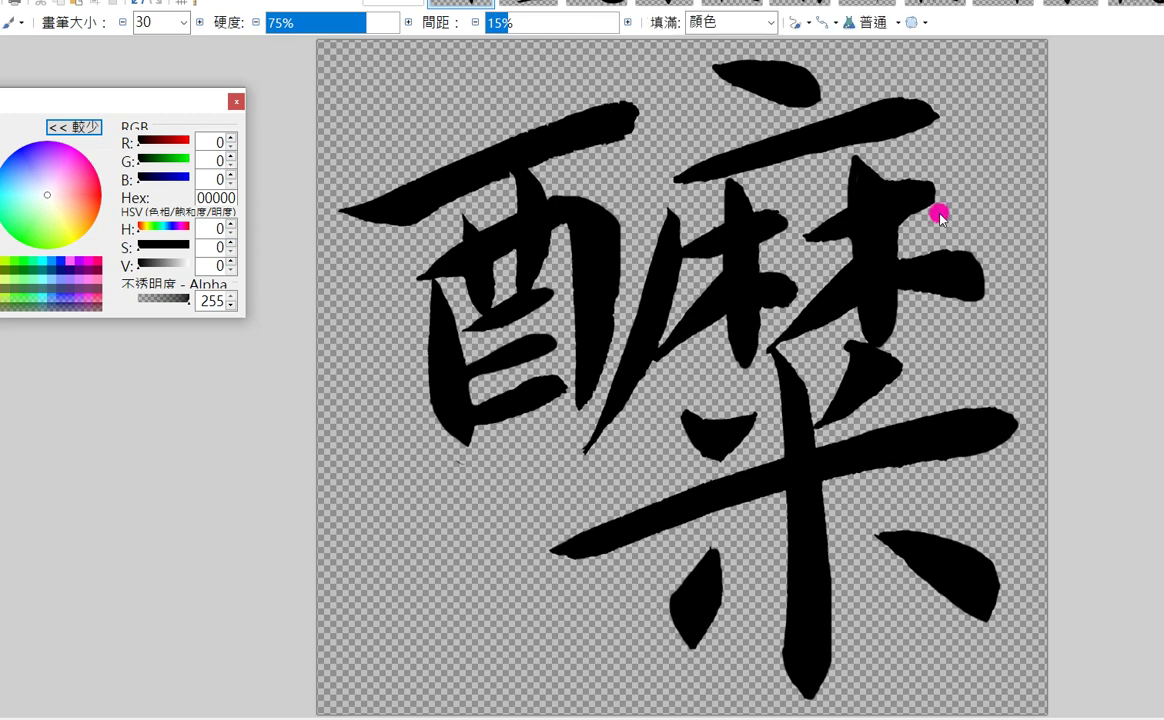
mouse_move(716, 69)
mouse_down()
mouse_move(802, 115)
mouse_move(820, 94)
mouse_move(811, 79)
mouse_move(808, 112)
mouse_move(757, 94)
mouse_move(795, 104)
mouse_up()
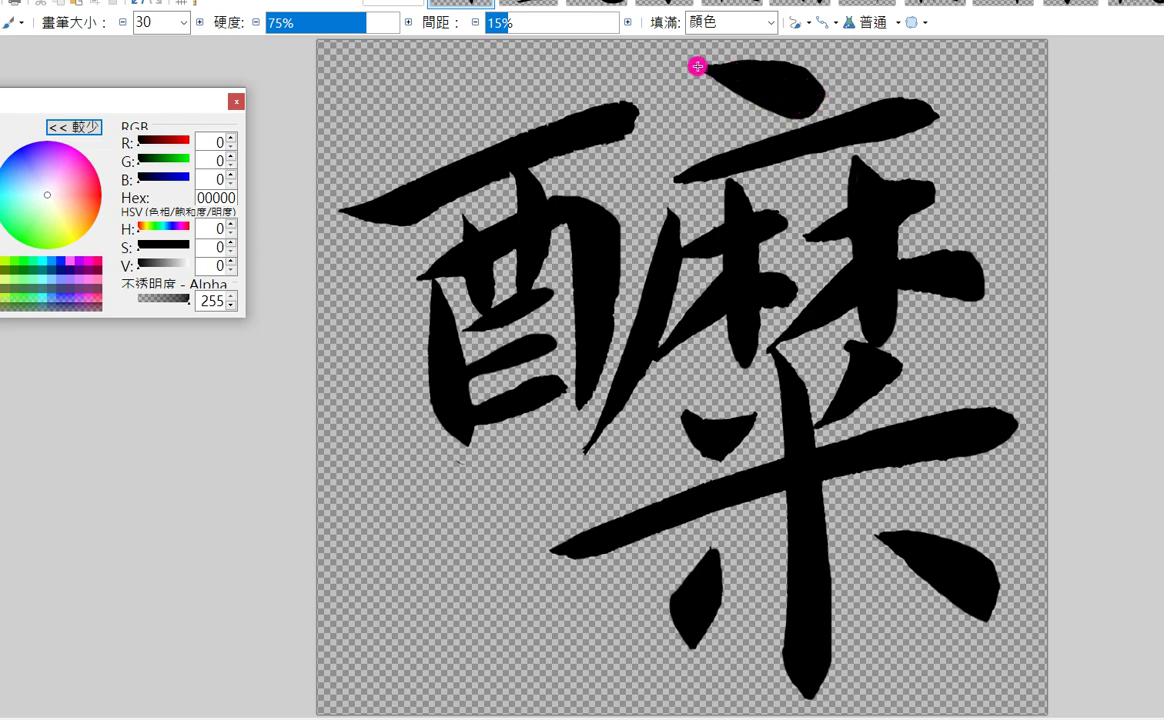
mouse_move(697, 66)
mouse_down()
mouse_move(753, 65)
mouse_move(813, 97)
mouse_up()
key(e)
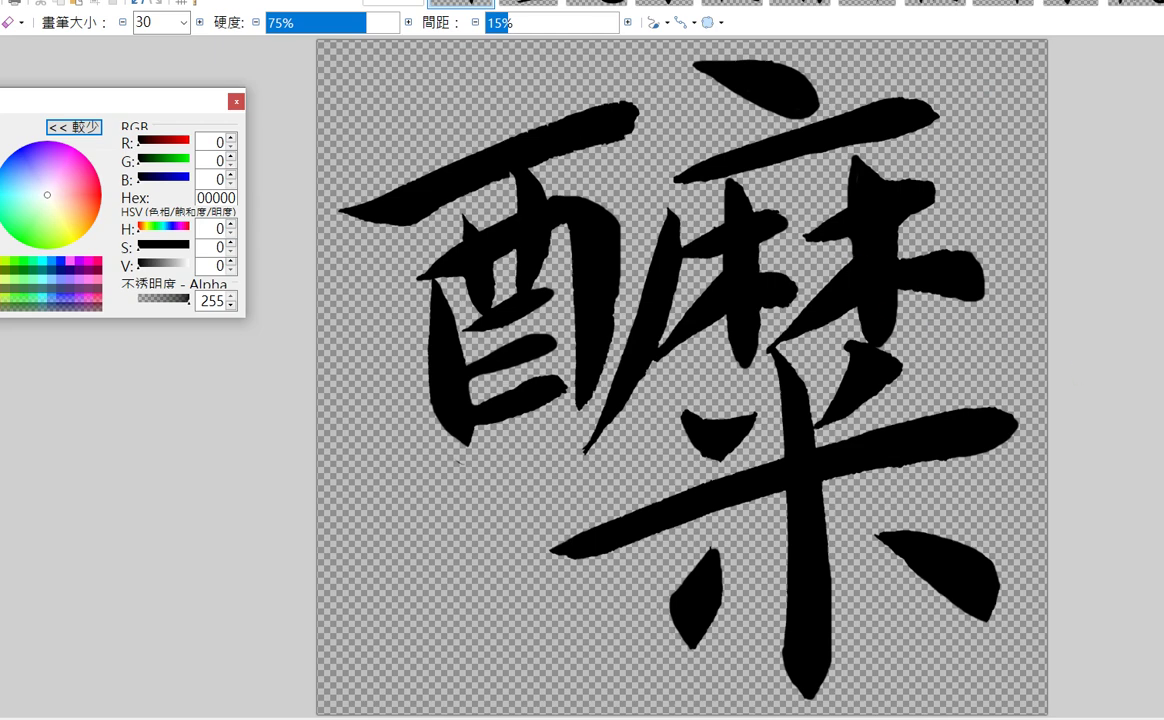
key(b)
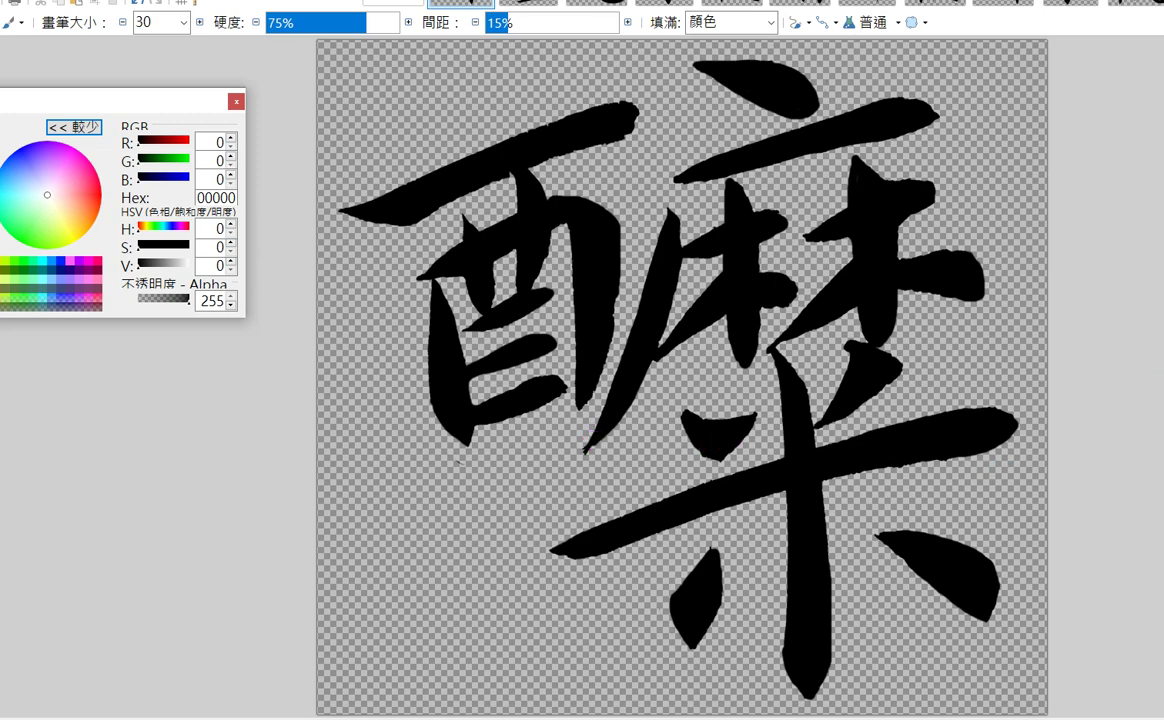
Step: Erase the uneven edges at the foot of 米's vertical and around its lower-left and lower-right dots
key(e)
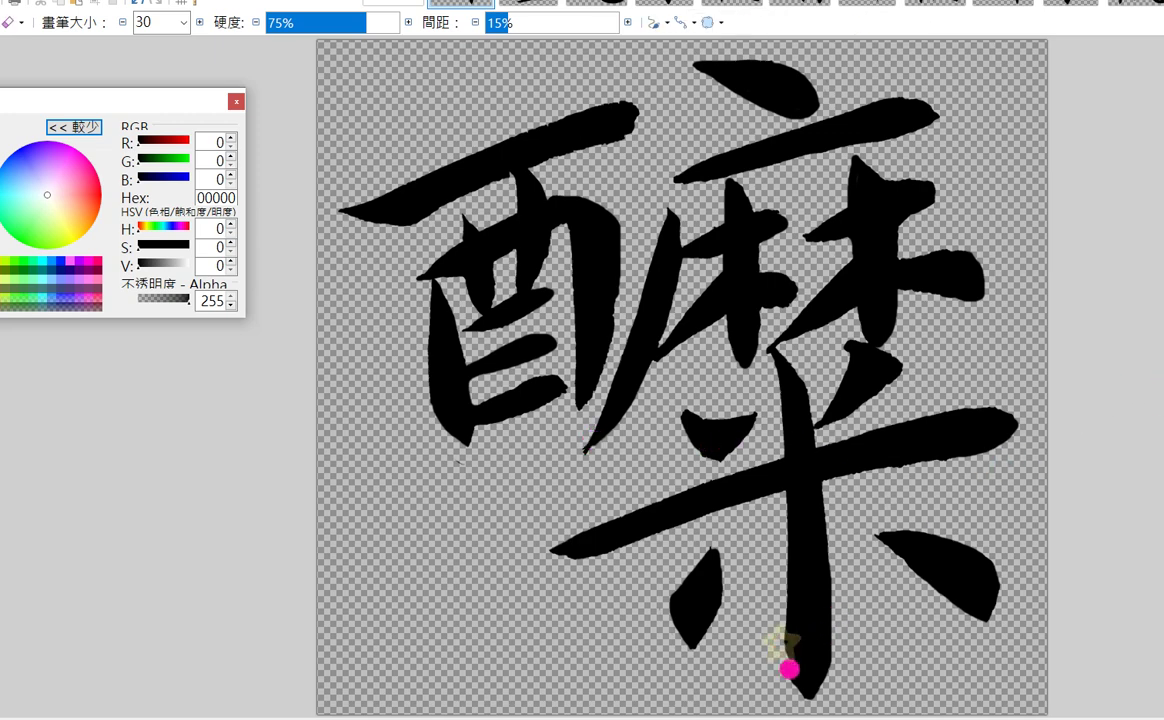
drag(839, 621, 816, 700)
drag(668, 606, 709, 659)
mouse_move(990, 551)
mouse_down()
mouse_move(1000, 600)
mouse_move(990, 624)
mouse_up()
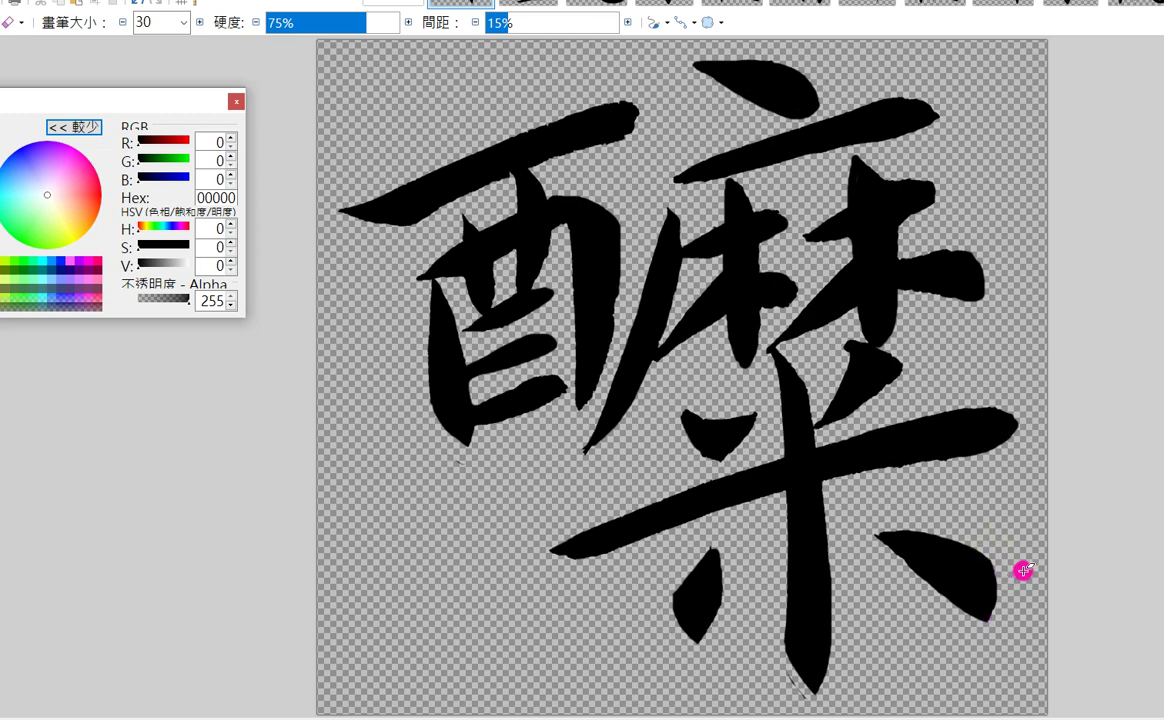
Step: Save the character image with the current save settings
right_click(452, 3)
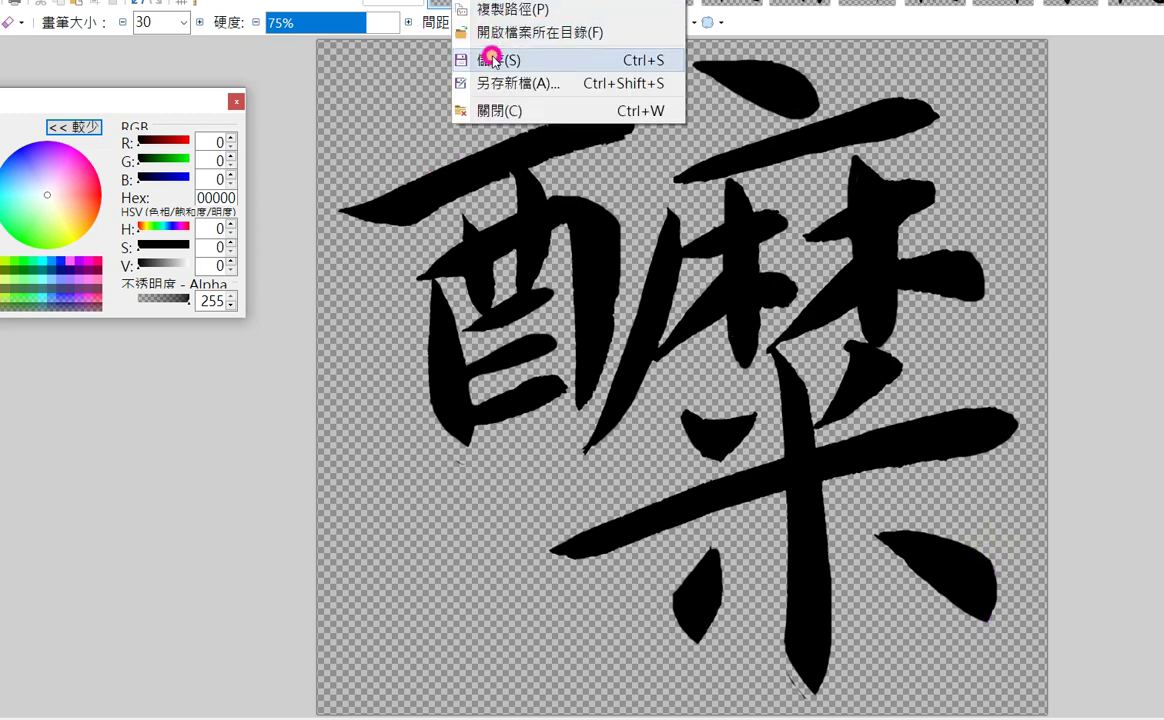
click(492, 60)
key(Return)
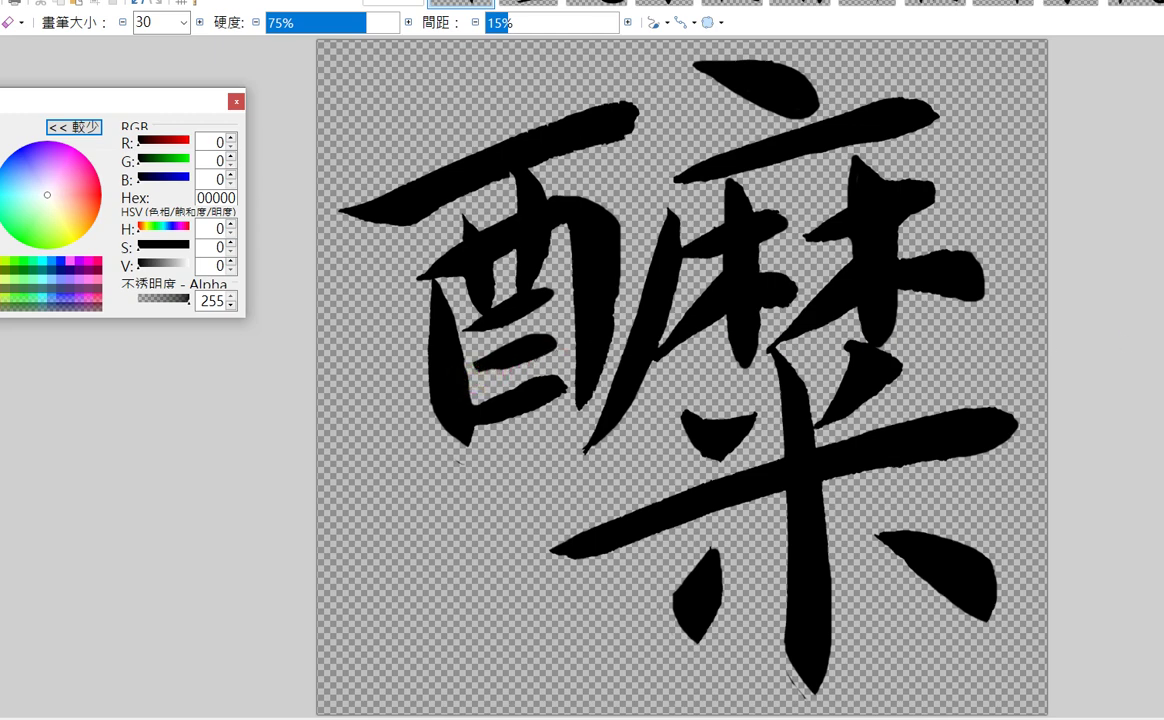
Step: Touch up the left end of 酉's middle inner stroke in black, and save and close the image
key(b)
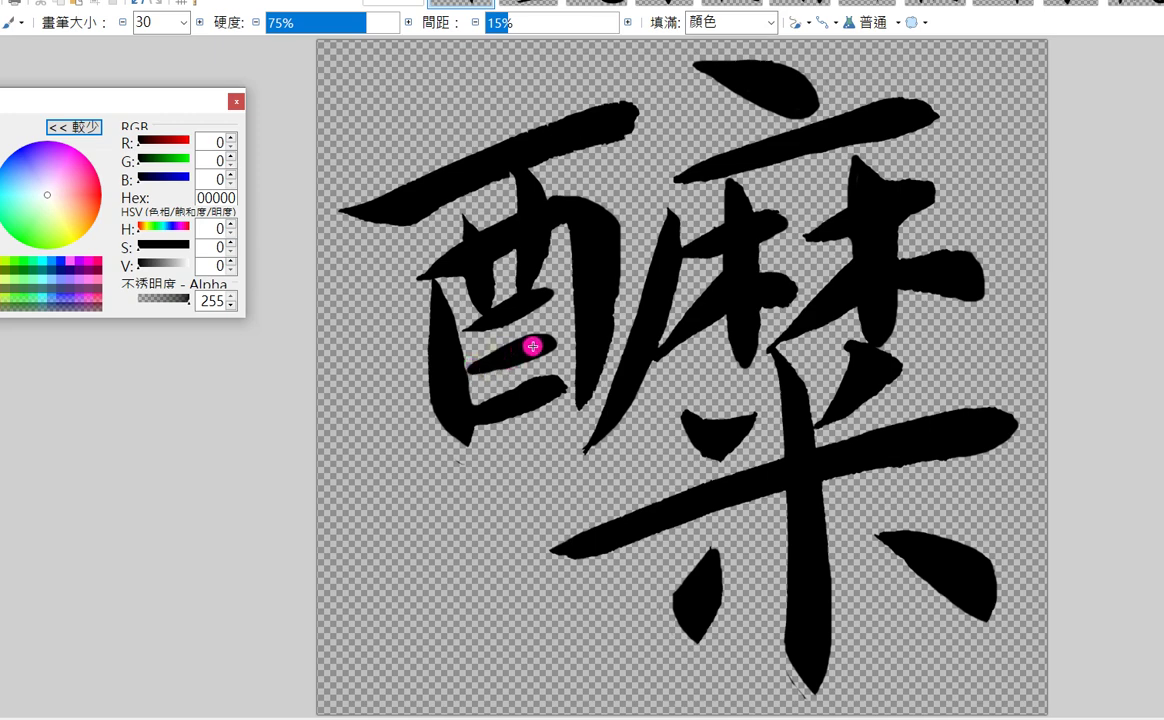
click(456, 366)
right_click(463, 4)
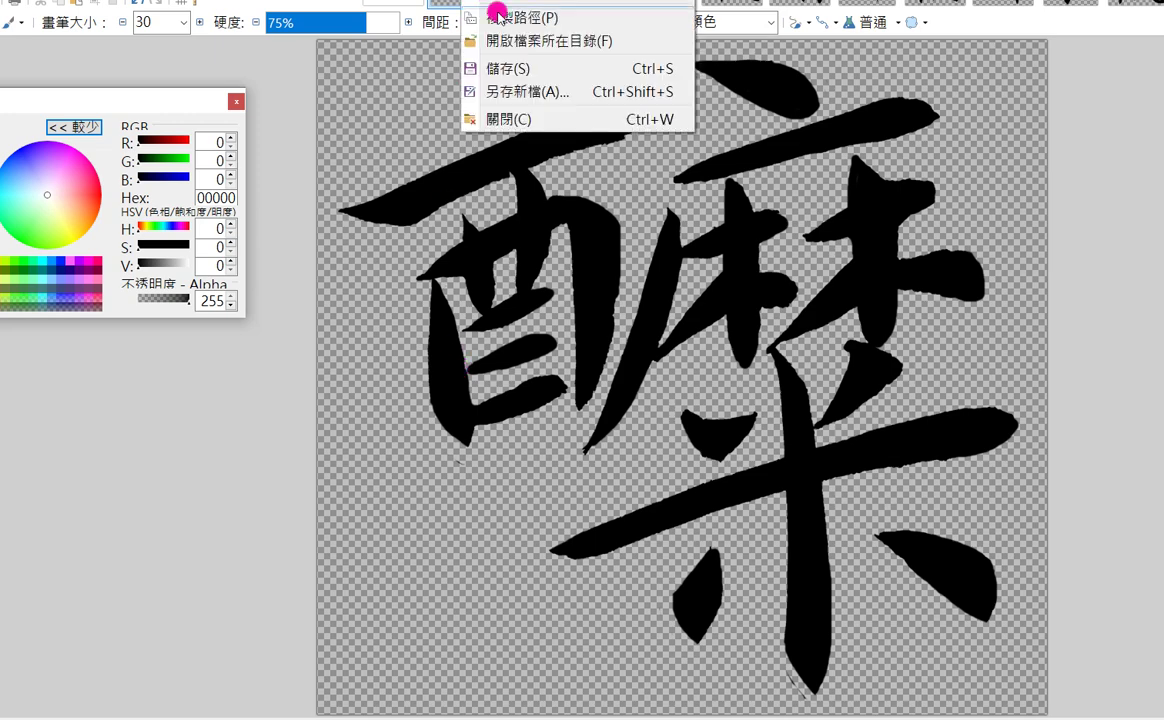
click(508, 70)
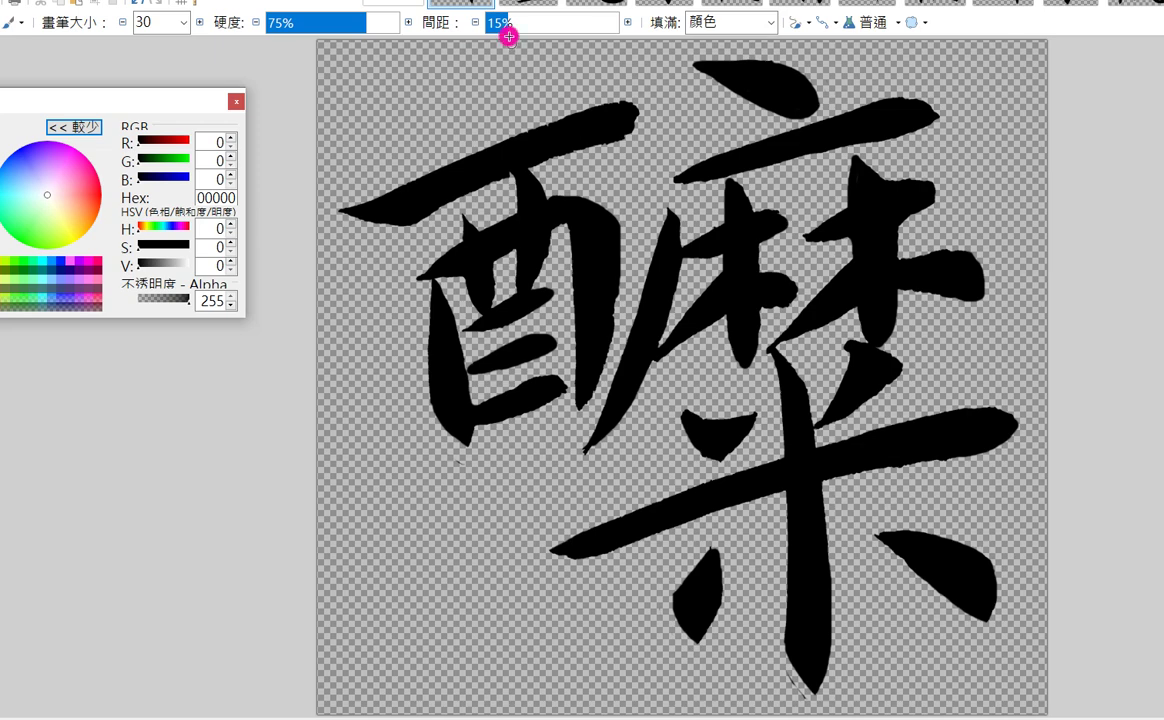
click(487, 2)
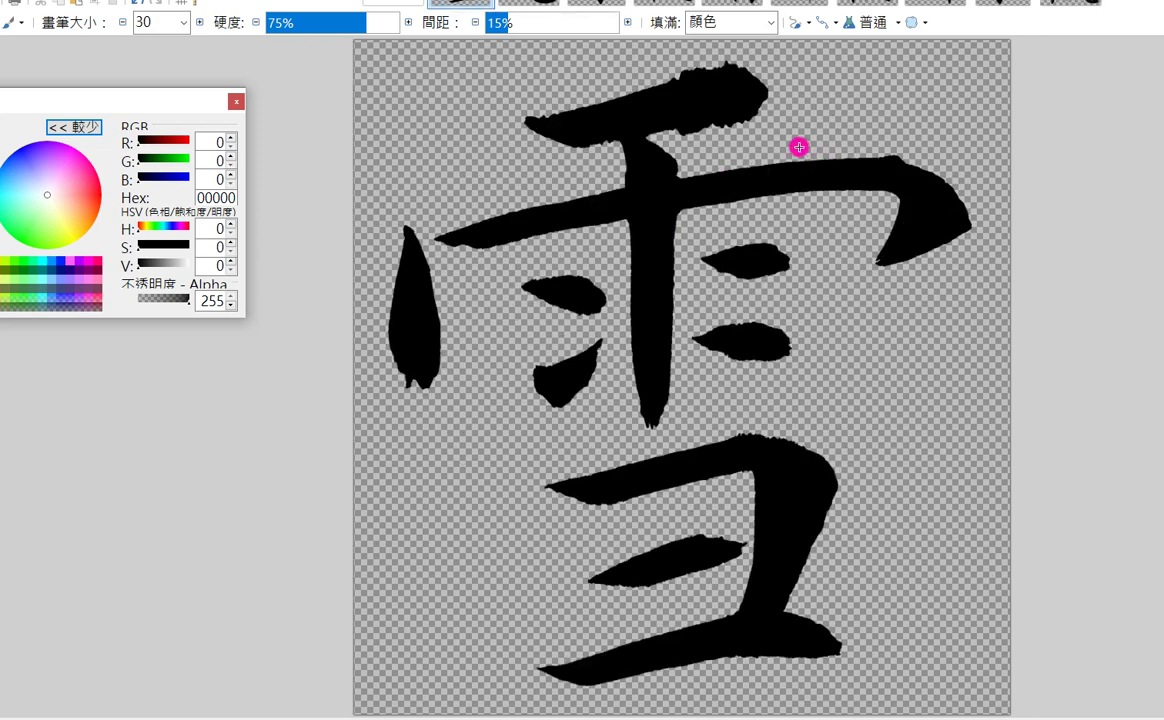
Step: Erase the rough edges along 雪's top horizontal stroke and reshape its right end in black
key(e)
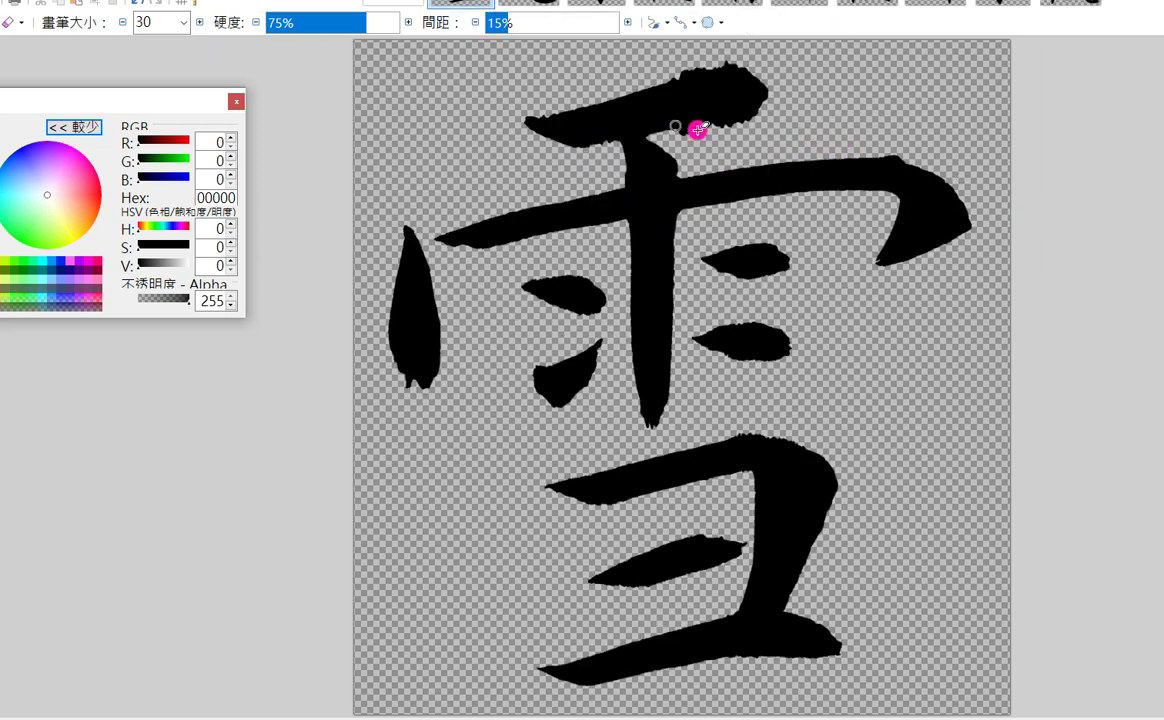
mouse_move(769, 111)
mouse_down()
mouse_move(710, 131)
mouse_move(753, 142)
mouse_move(807, 120)
mouse_move(709, 134)
mouse_move(789, 98)
mouse_move(723, 87)
mouse_move(710, 61)
mouse_move(666, 72)
mouse_up()
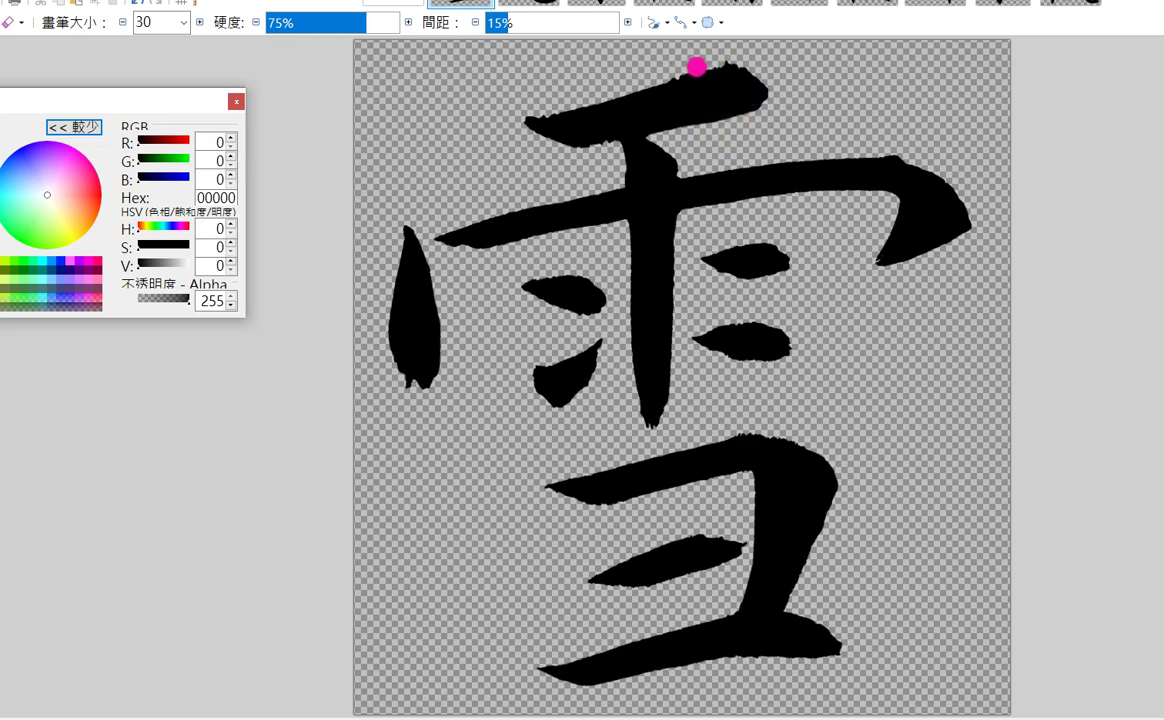
drag(669, 75, 701, 57)
key(b)
click(723, 76)
mouse_move(721, 69)
mouse_down()
mouse_move(699, 75)
mouse_move(727, 65)
mouse_move(759, 89)
mouse_move(689, 111)
mouse_up()
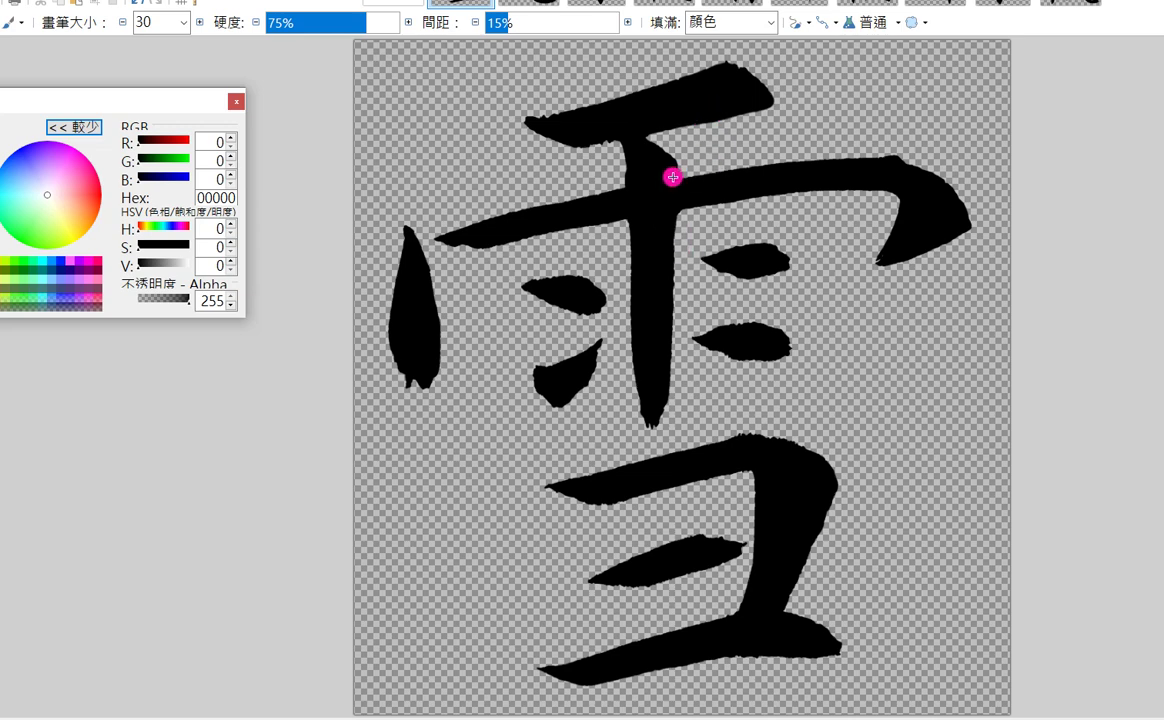
Step: Thicken 雪's central vertical and left dot in black, and erase the dot's ragged lower end
mouse_move(673, 177)
mouse_down()
mouse_move(663, 399)
mouse_move(664, 263)
mouse_move(647, 174)
mouse_move(628, 143)
mouse_move(628, 172)
mouse_move(624, 142)
mouse_move(638, 288)
mouse_move(623, 145)
mouse_up()
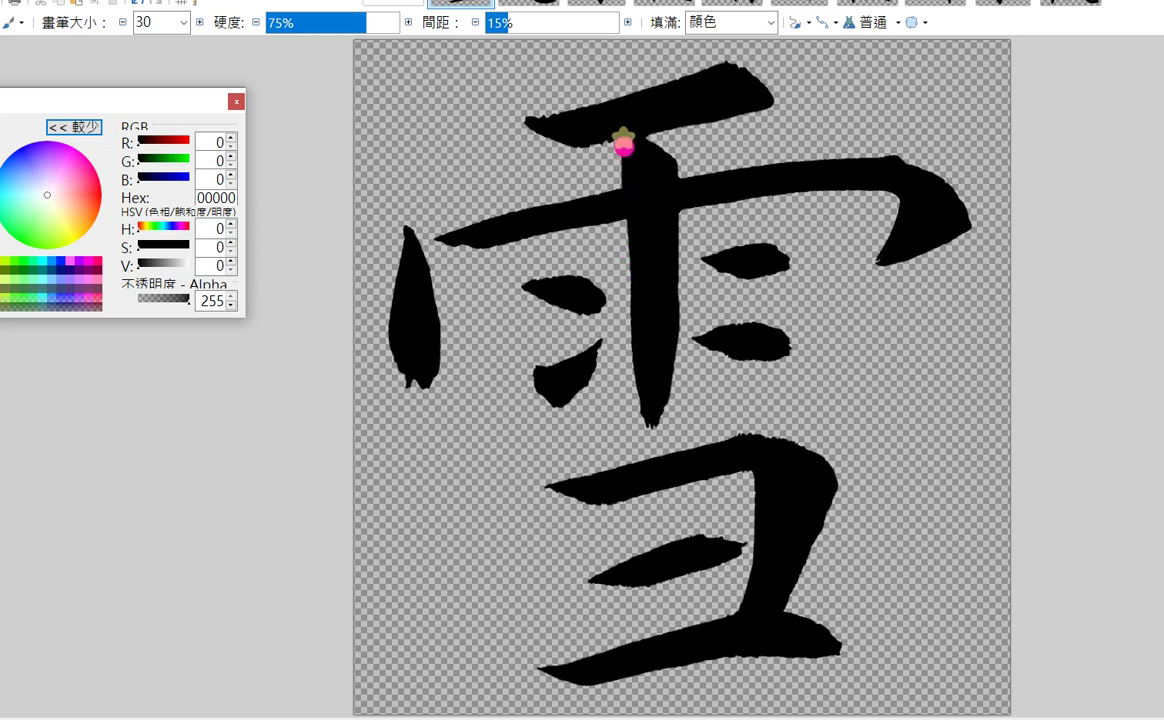
mouse_move(429, 269)
mouse_down()
mouse_move(434, 358)
mouse_move(441, 284)
mouse_move(433, 383)
mouse_up()
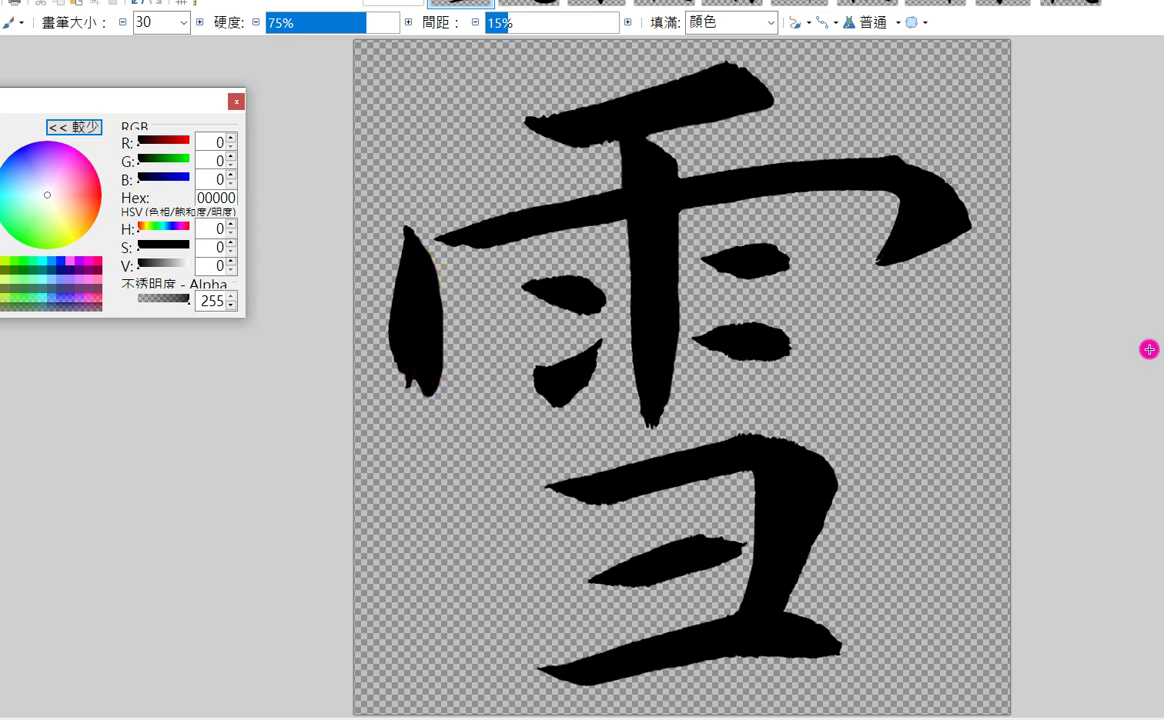
key(e)
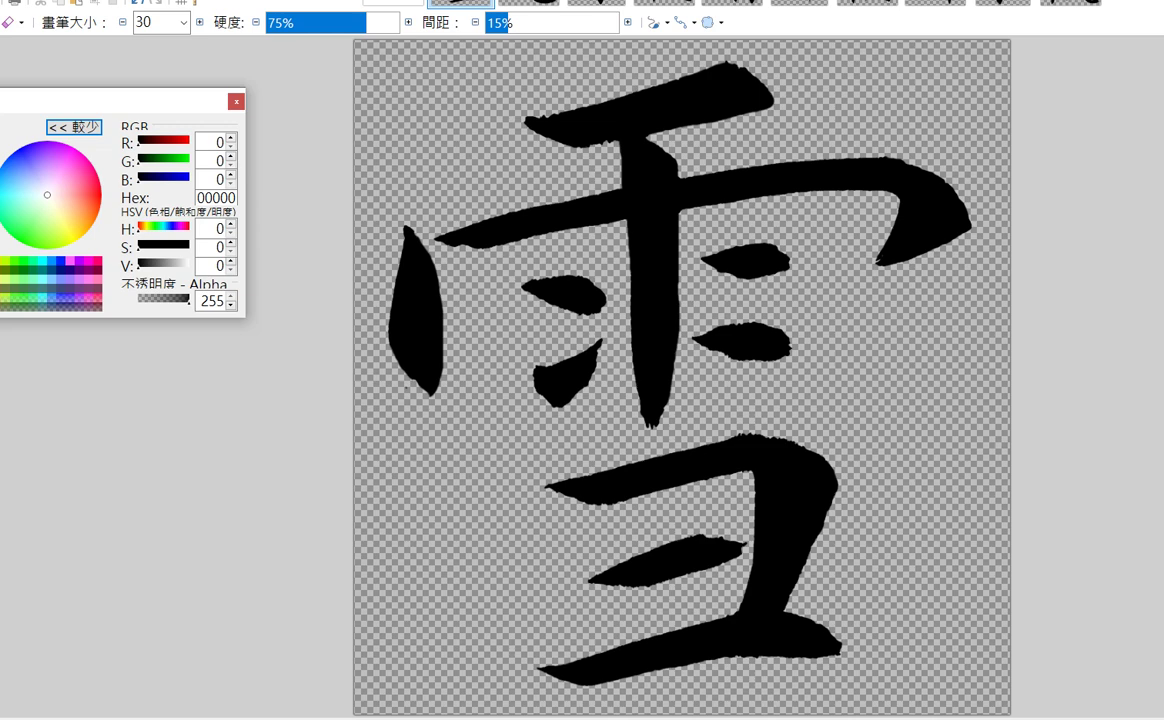
Step: Smooth in black 雪's right hook tip, the lower component's vertical and stroke ends, and the left dot's outer edge
key(b)
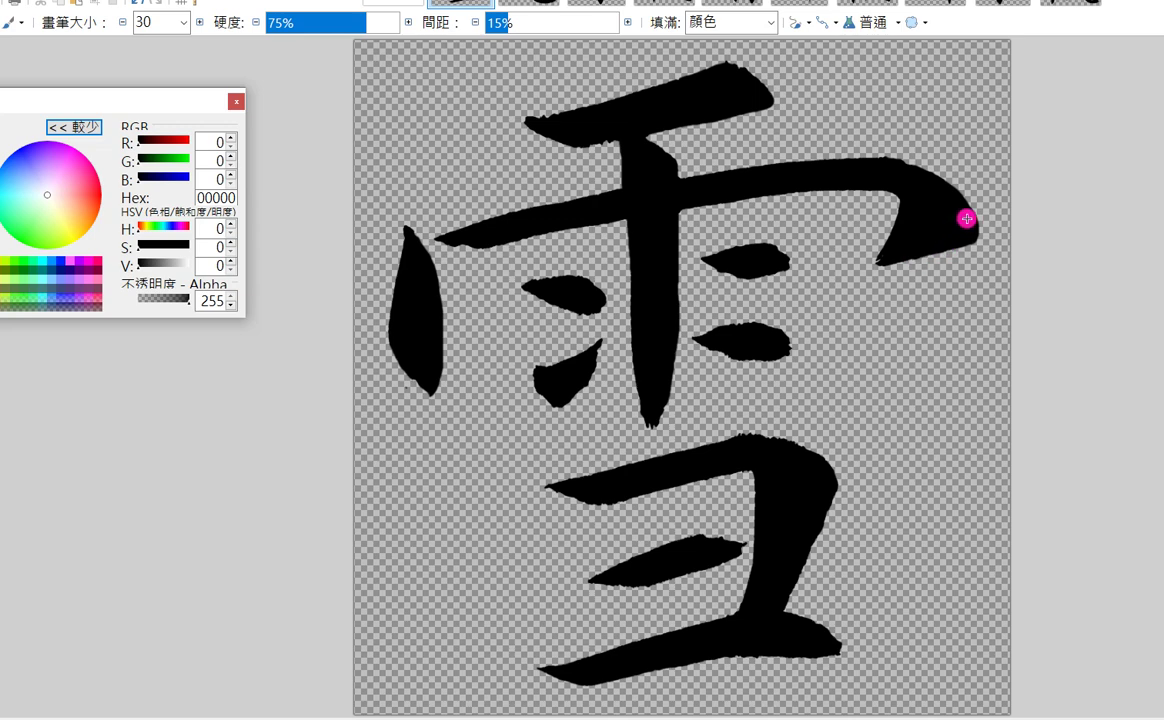
mouse_move(759, 494)
mouse_down()
mouse_move(741, 600)
mouse_move(720, 633)
mouse_up()
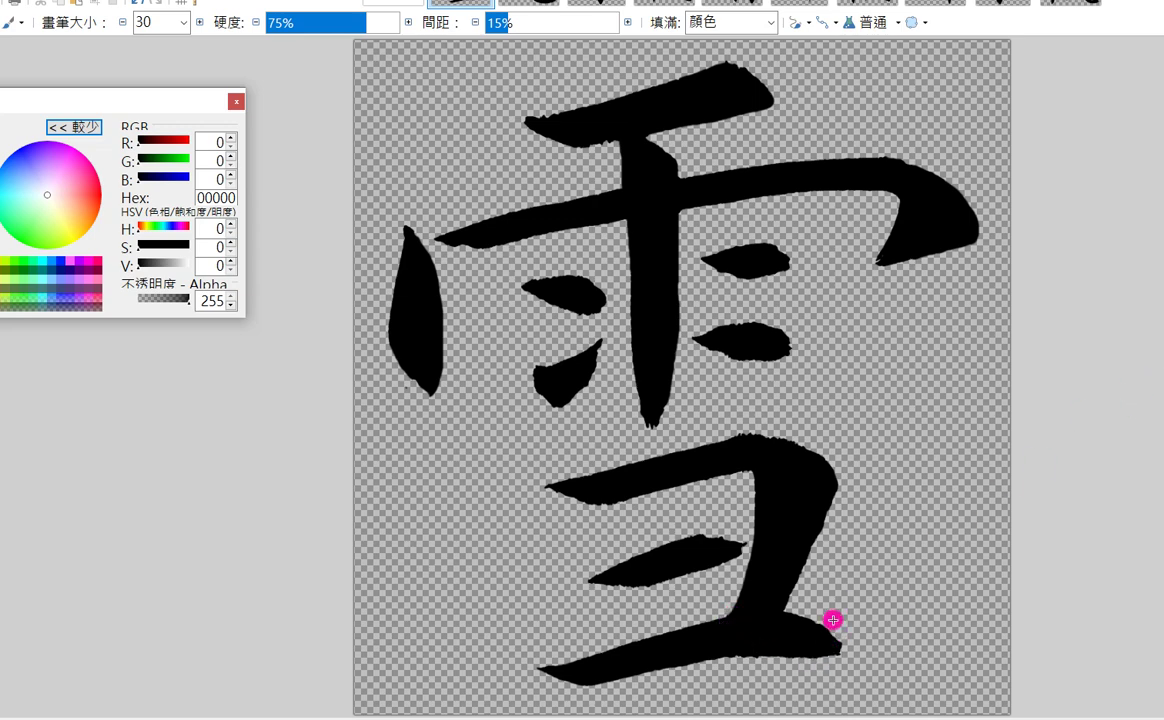
mouse_move(817, 626)
mouse_down()
mouse_move(834, 642)
mouse_move(818, 655)
mouse_move(695, 662)
mouse_up()
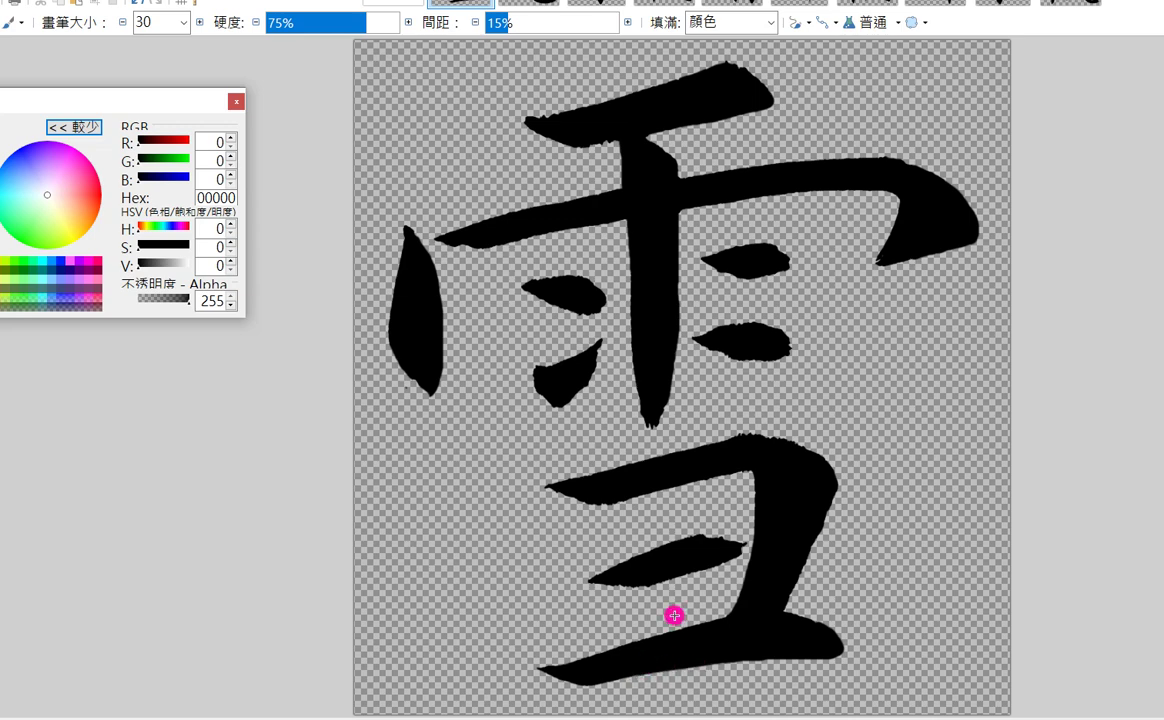
drag(697, 540, 739, 547)
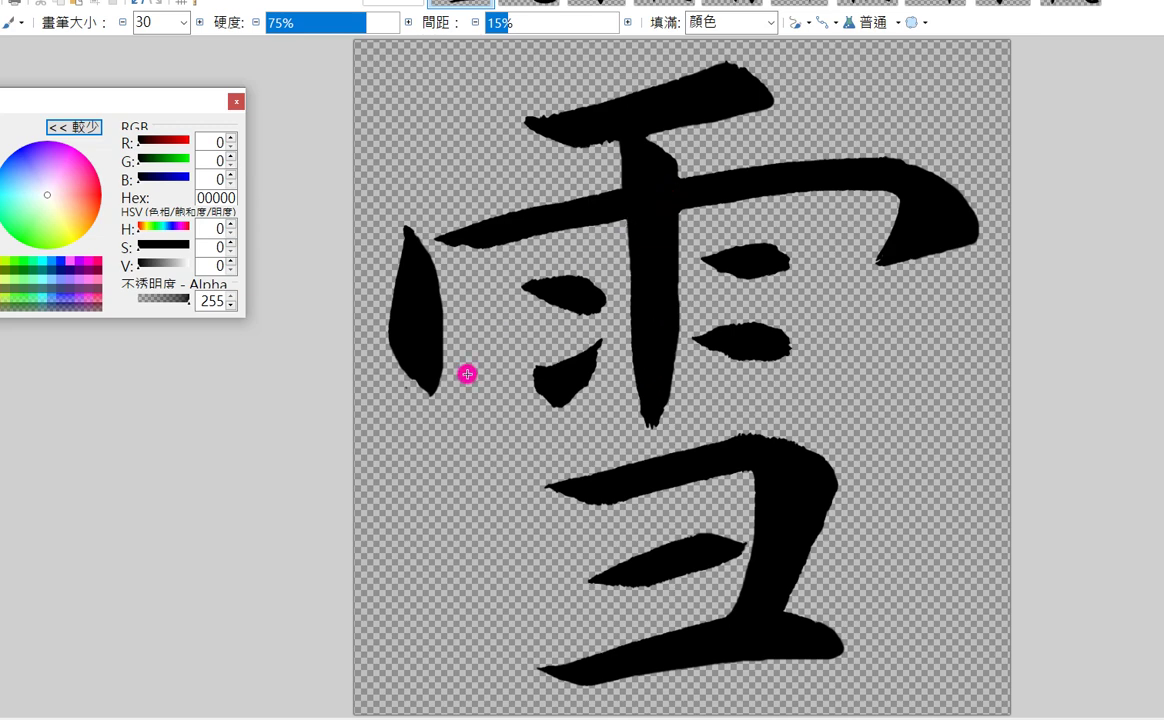
drag(390, 335, 425, 390)
Step: Save the 雪 image with the current save settings and close it
right_click(462, 4)
click(517, 47)
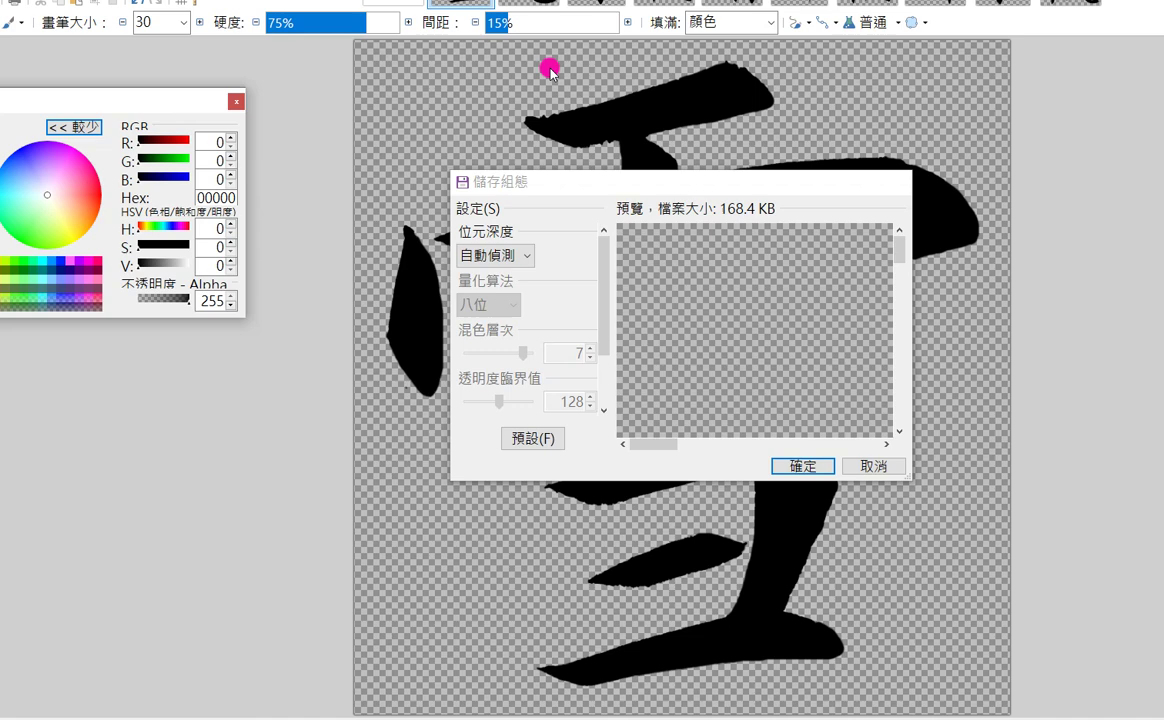
key(Return)
key(ctrl+w)
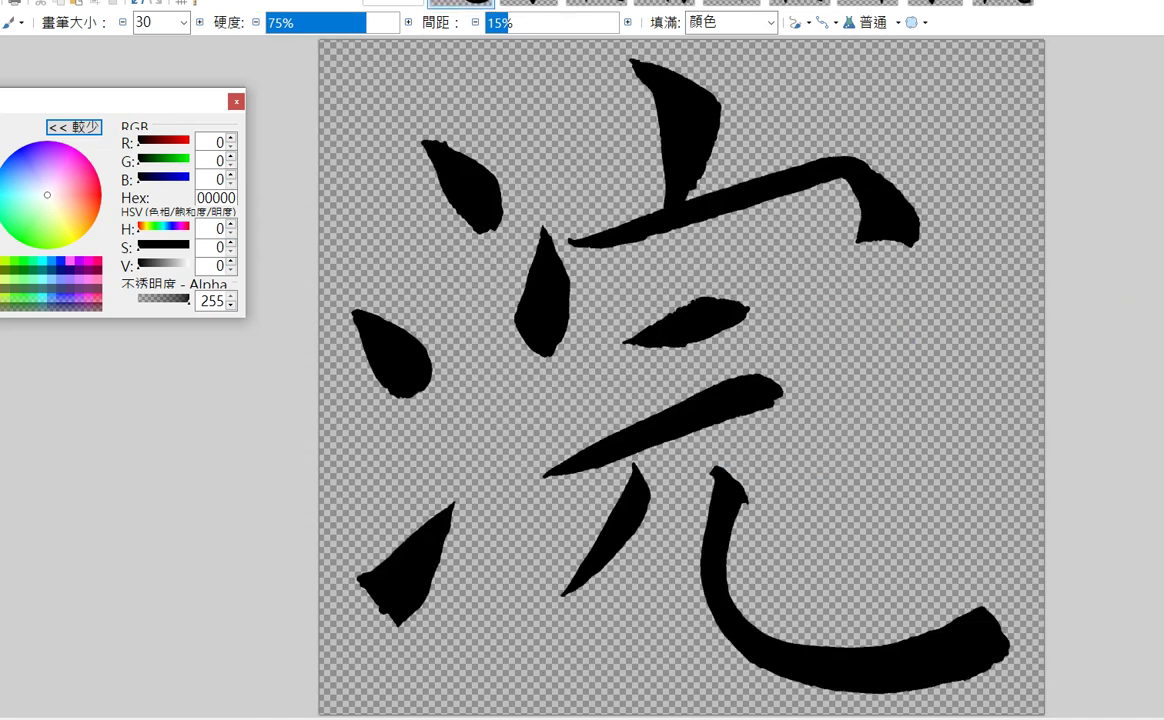
Step: Try to fill the top stroke of 浣 with black and undo the fill
key(f)
click(701, 190)
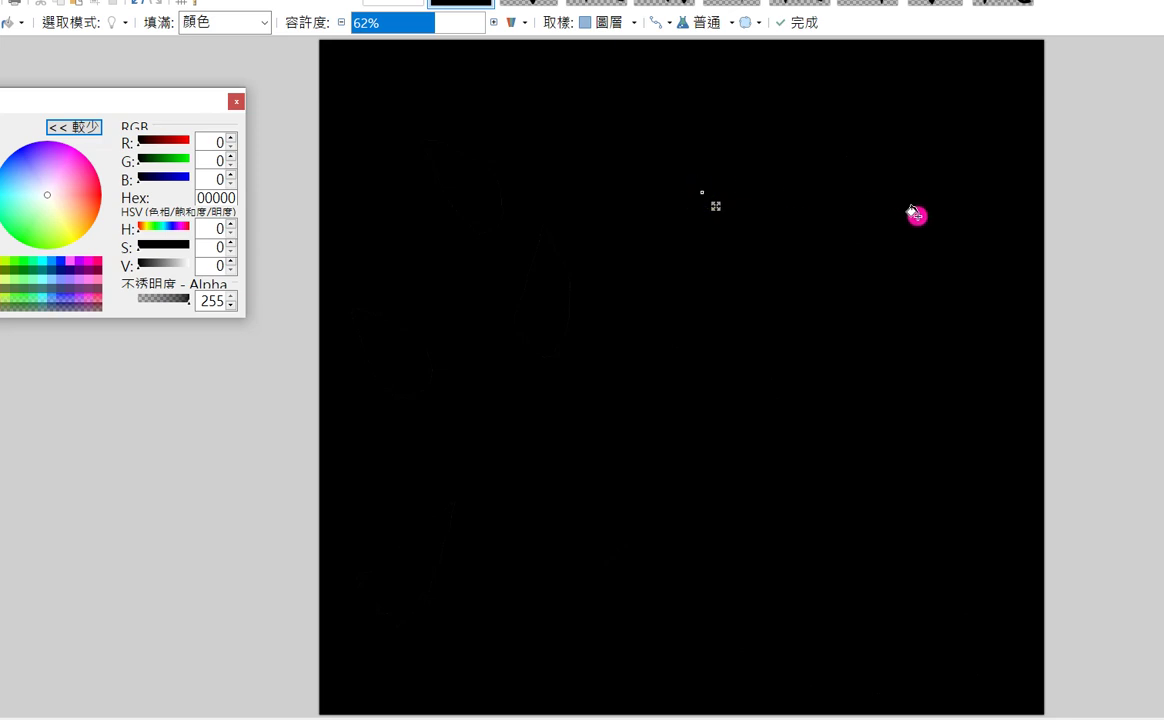
key(ctrl+z)
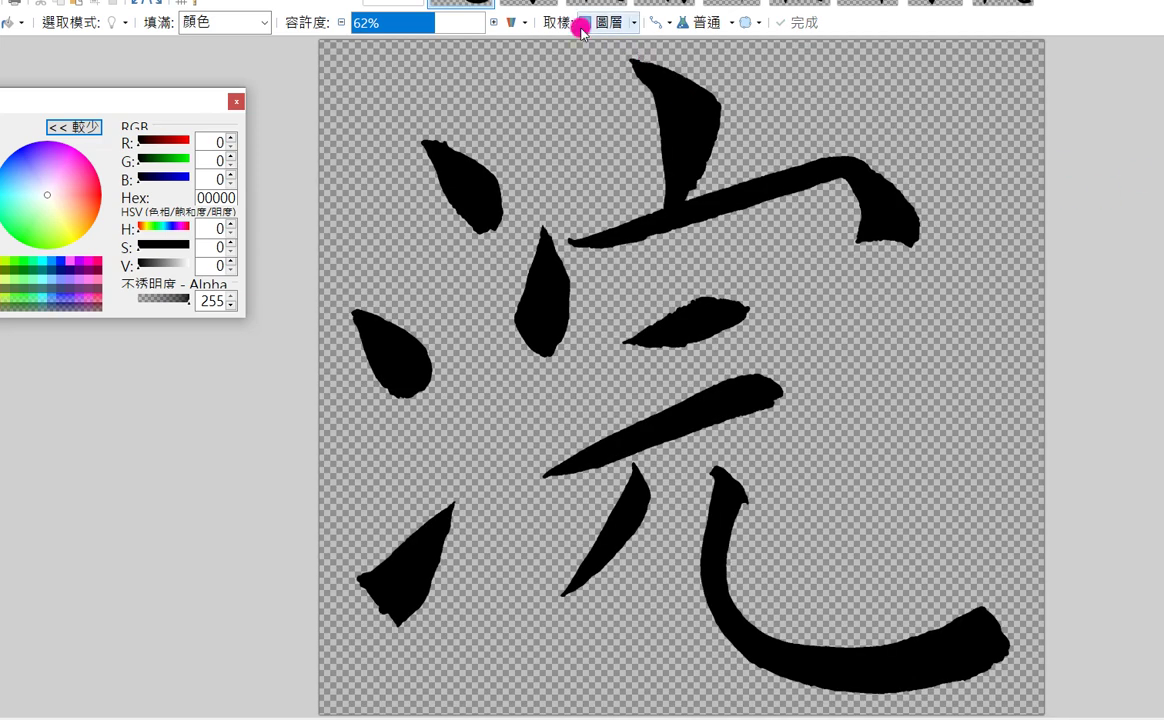
Step: Set the fill tolerance to 75% and fill 浣's water dots, crown dot, short horizontals and two leg strokes with black
drag(438, 22, 452, 22)
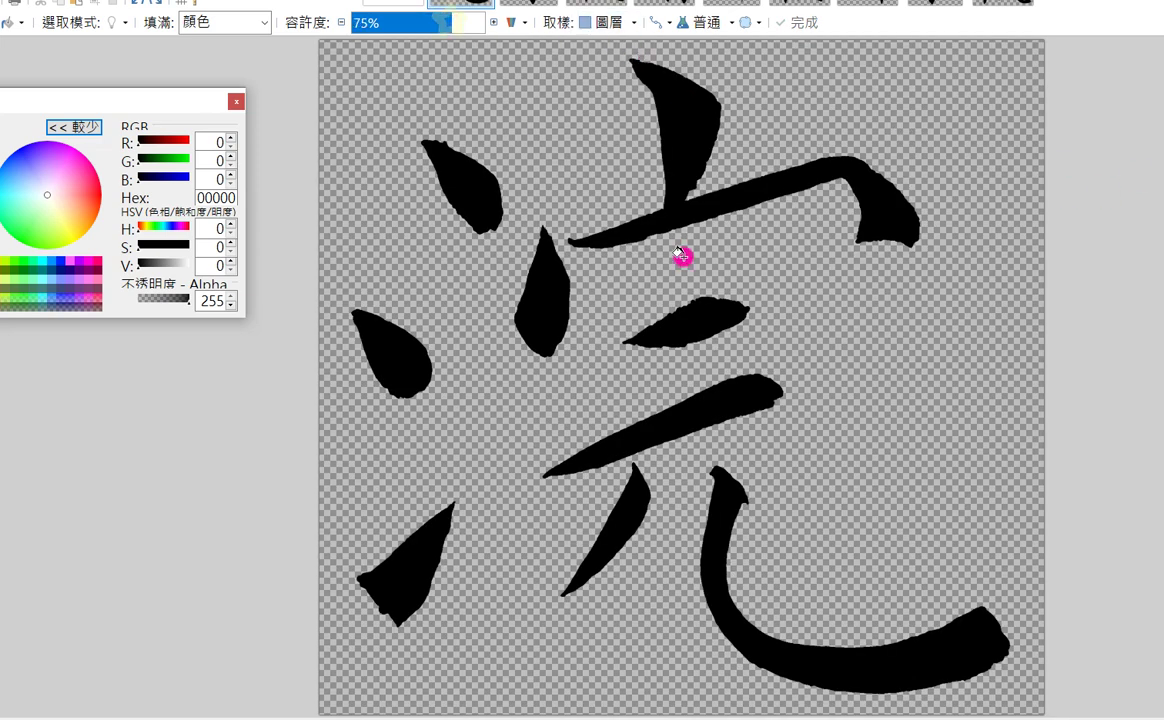
click(681, 140)
click(711, 328)
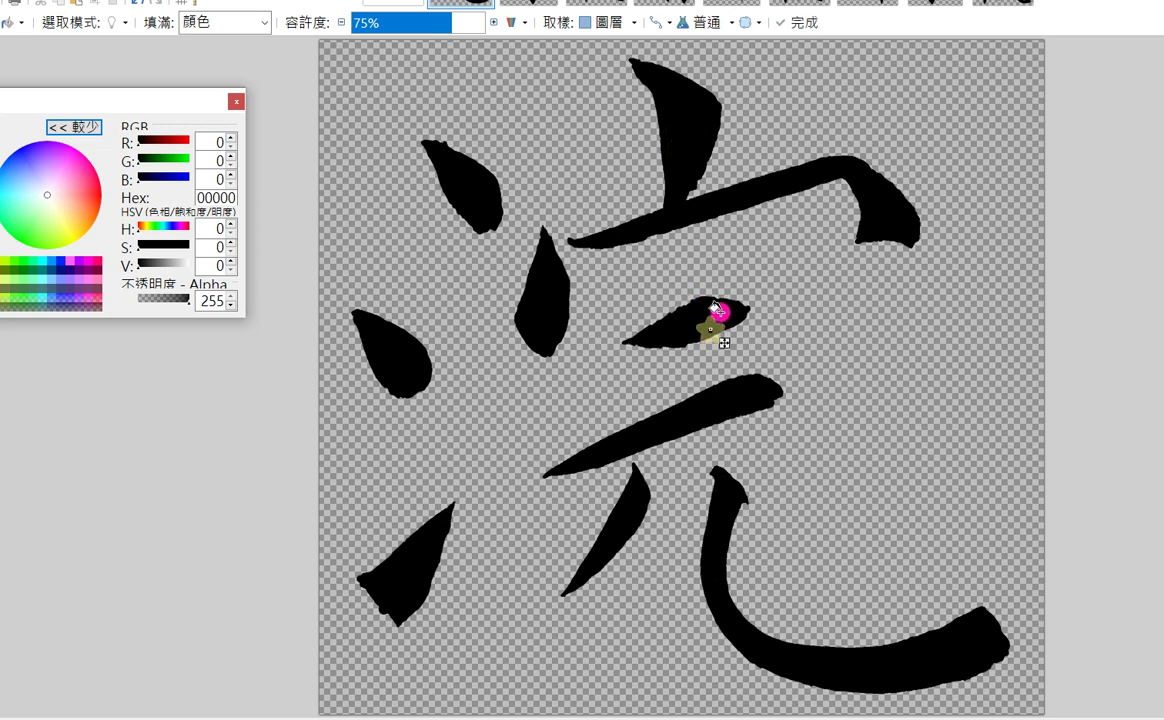
click(753, 406)
click(474, 180)
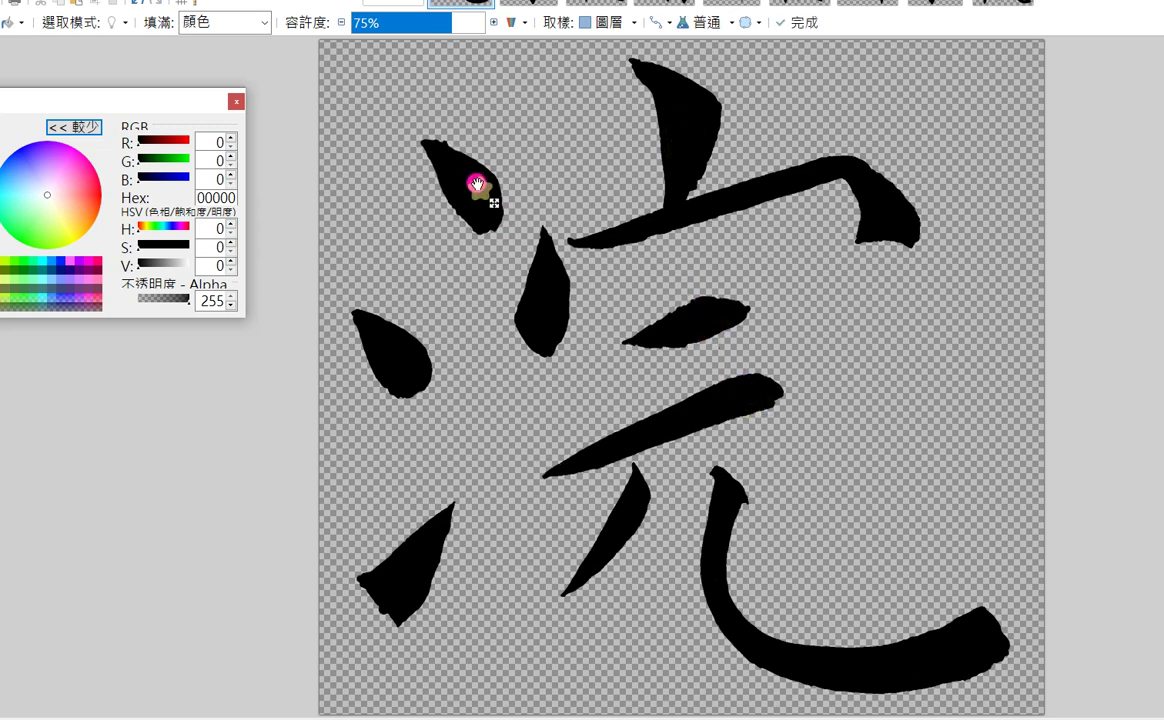
click(398, 335)
click(415, 575)
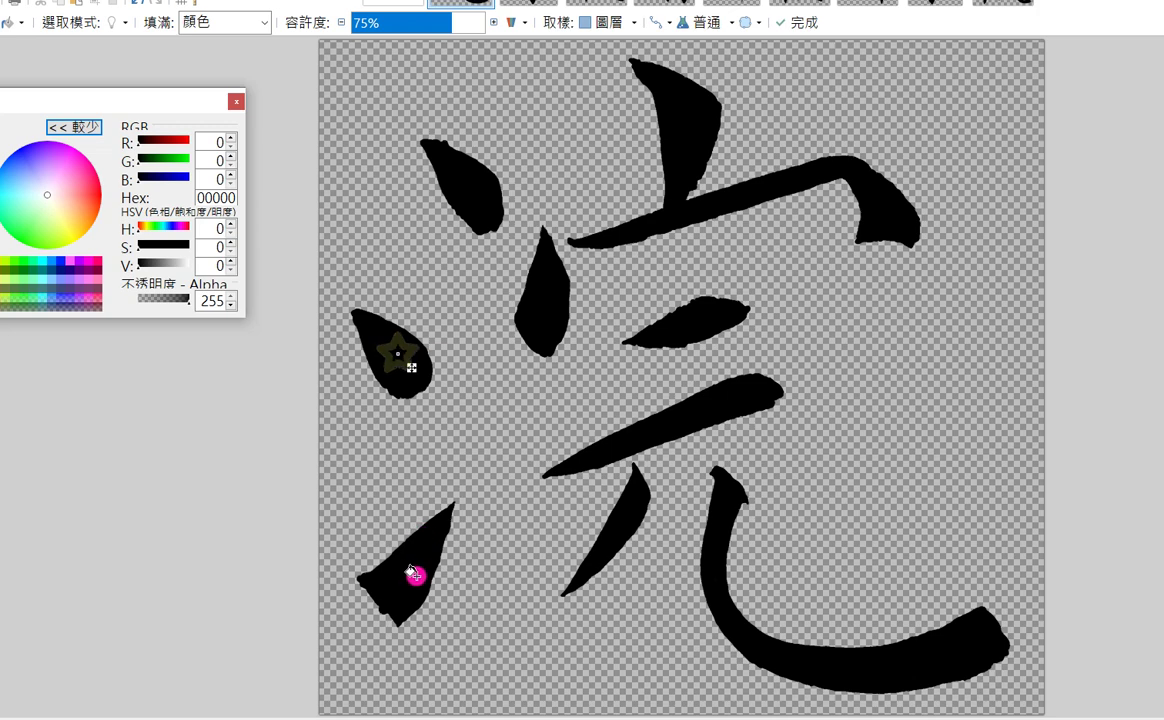
click(617, 531)
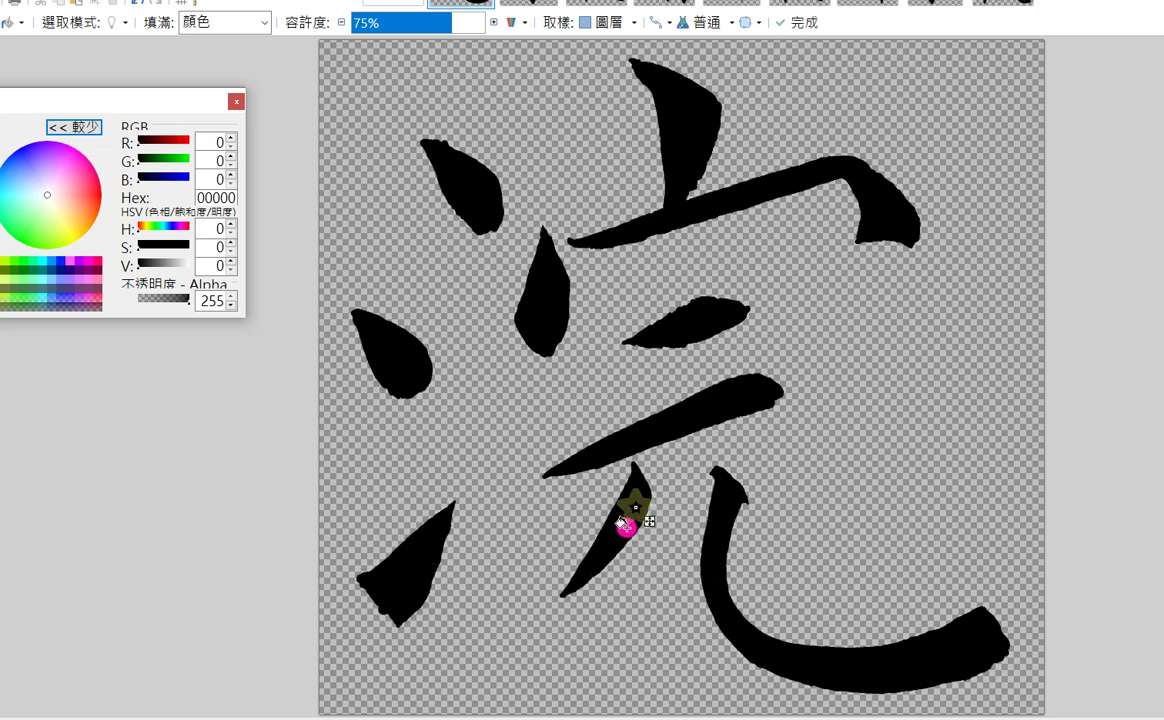
click(710, 515)
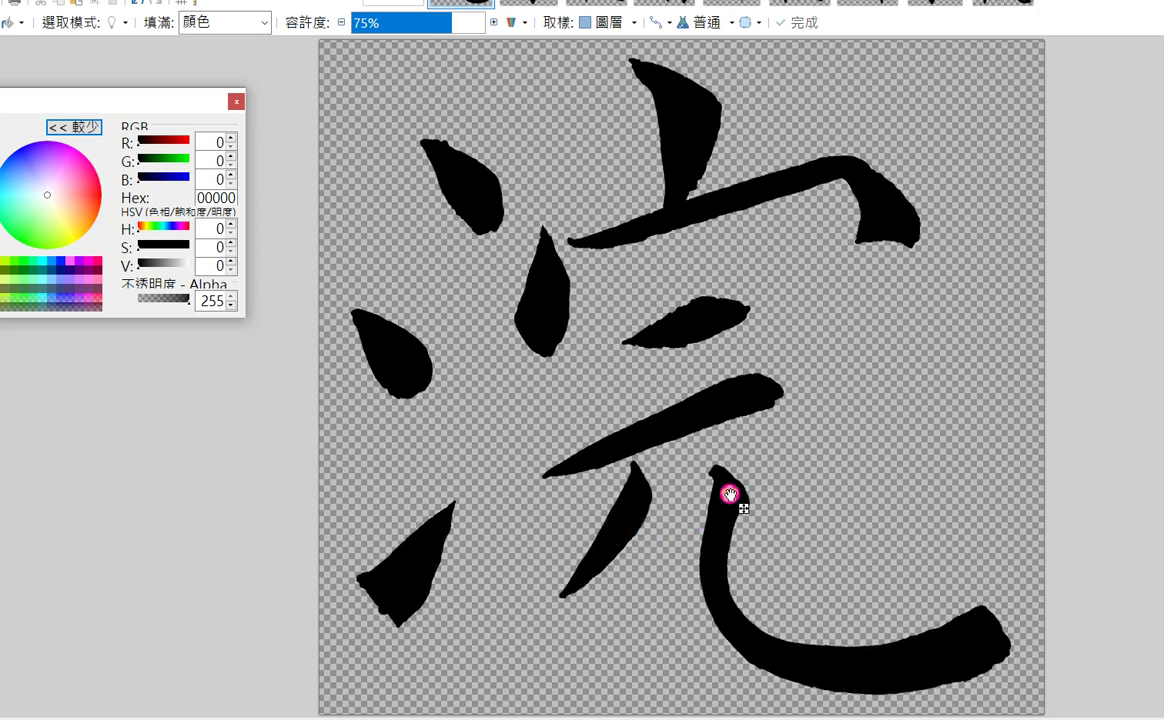
Step: Fill 浣's two inner horizontals, crown stroke and left crown dot with black again, and set the fill tolerance to 54%
click(740, 392)
click(711, 323)
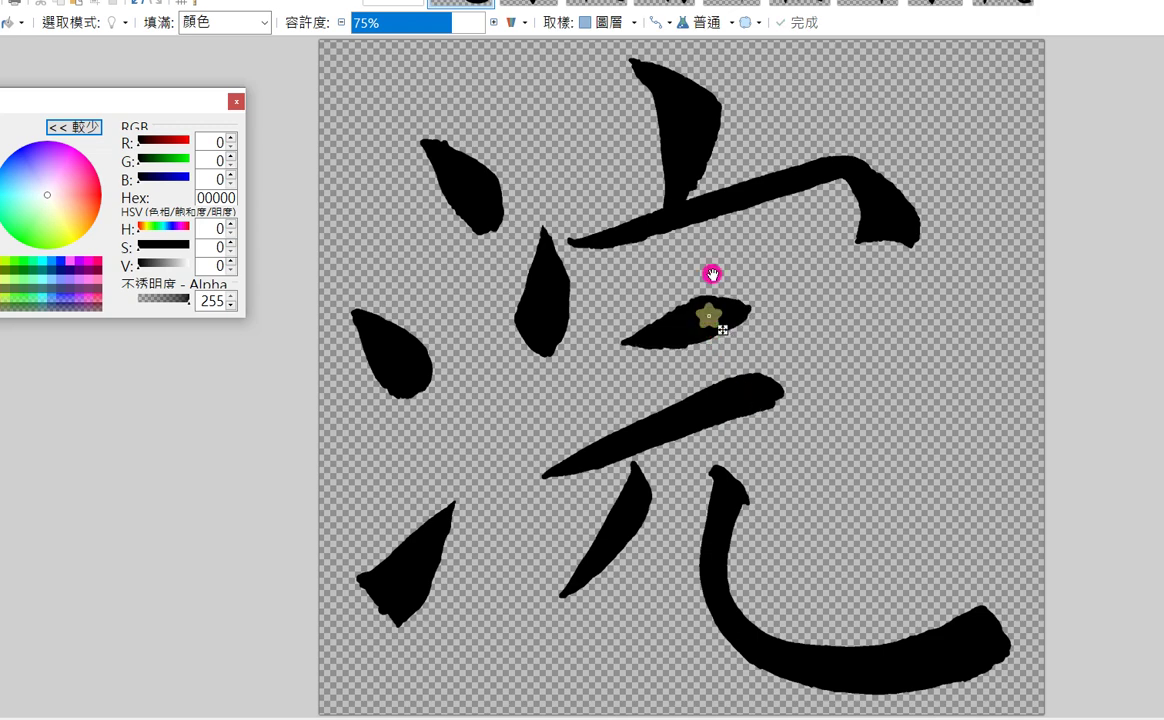
click(707, 206)
click(543, 310)
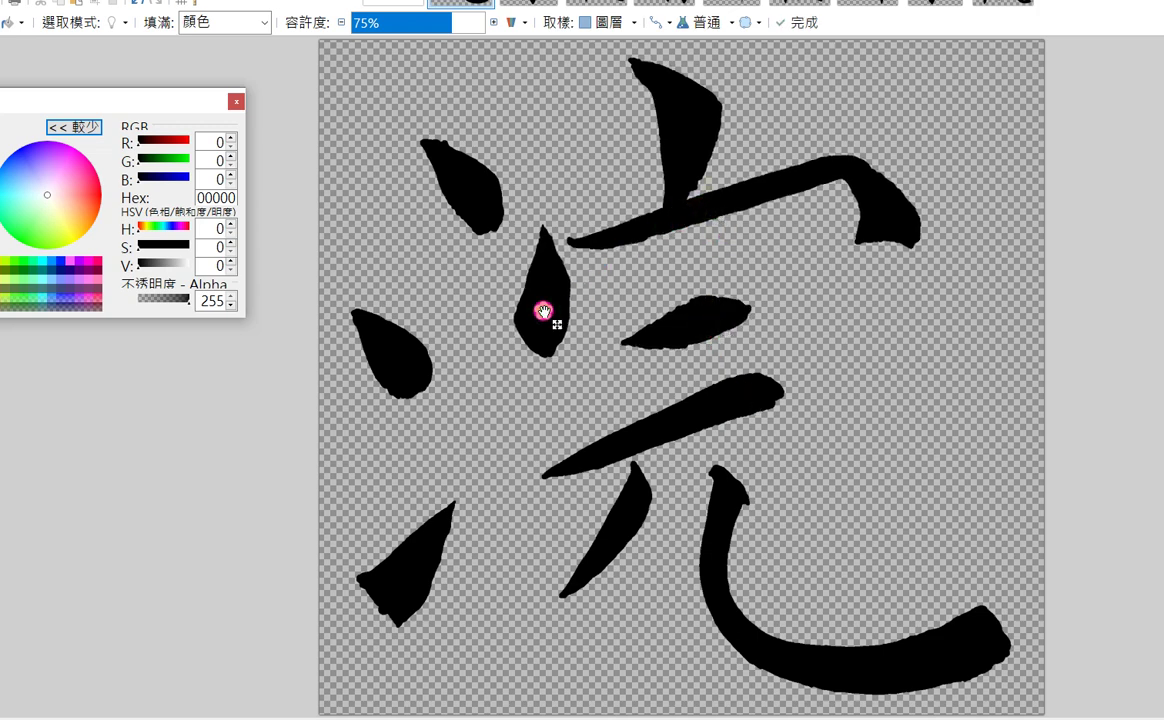
click(423, 23)
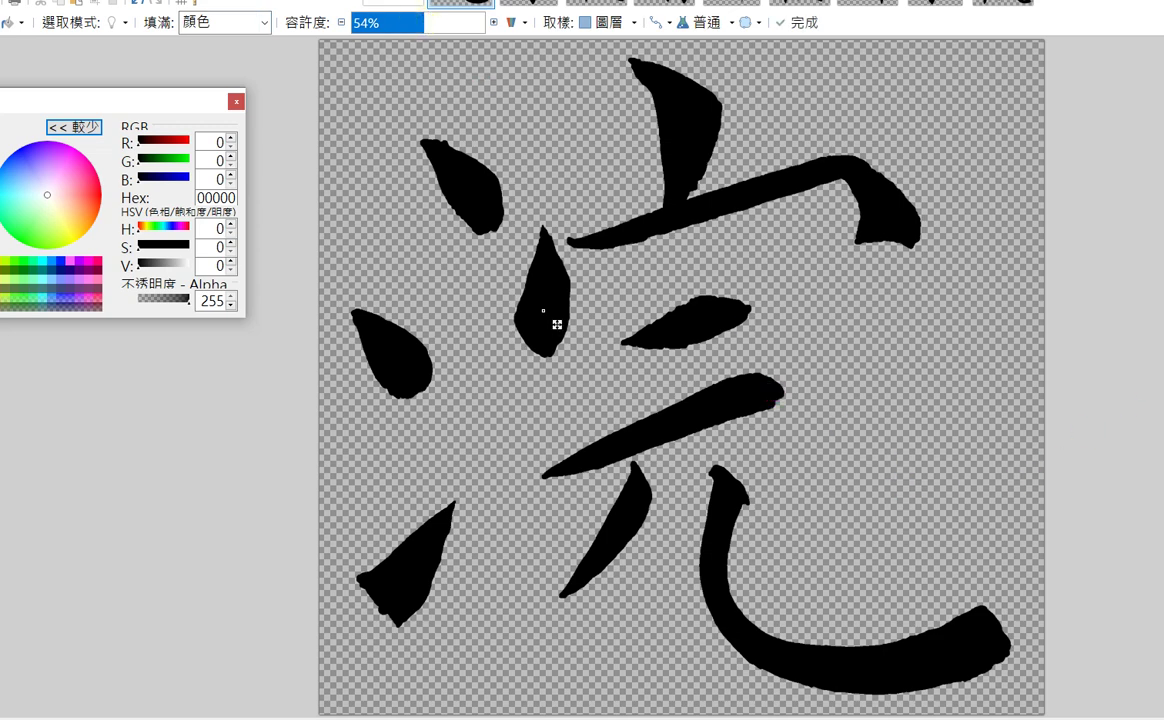
Step: Smooth in black the end of 浣's long bottom hook, the crown's hook and the lower tip of the bottom water dot
key(b)
mouse_move(977, 607)
mouse_down()
mouse_move(1011, 640)
mouse_move(998, 652)
mouse_move(956, 625)
mouse_up()
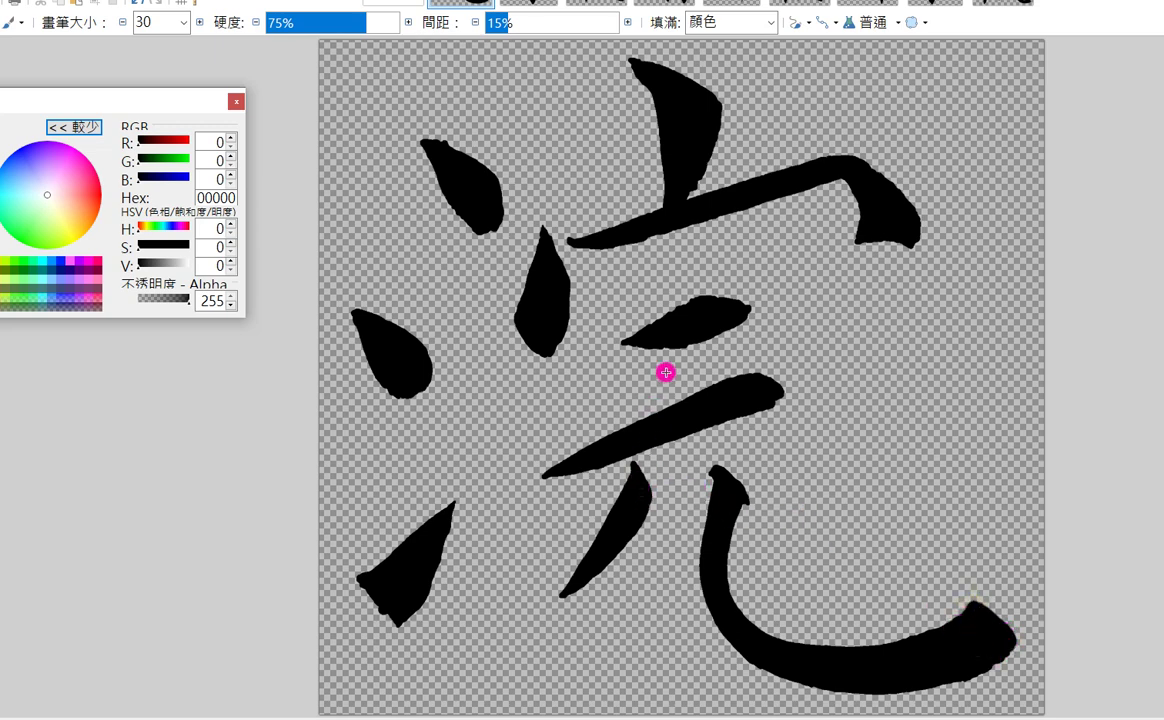
drag(904, 236, 871, 234)
key(e)
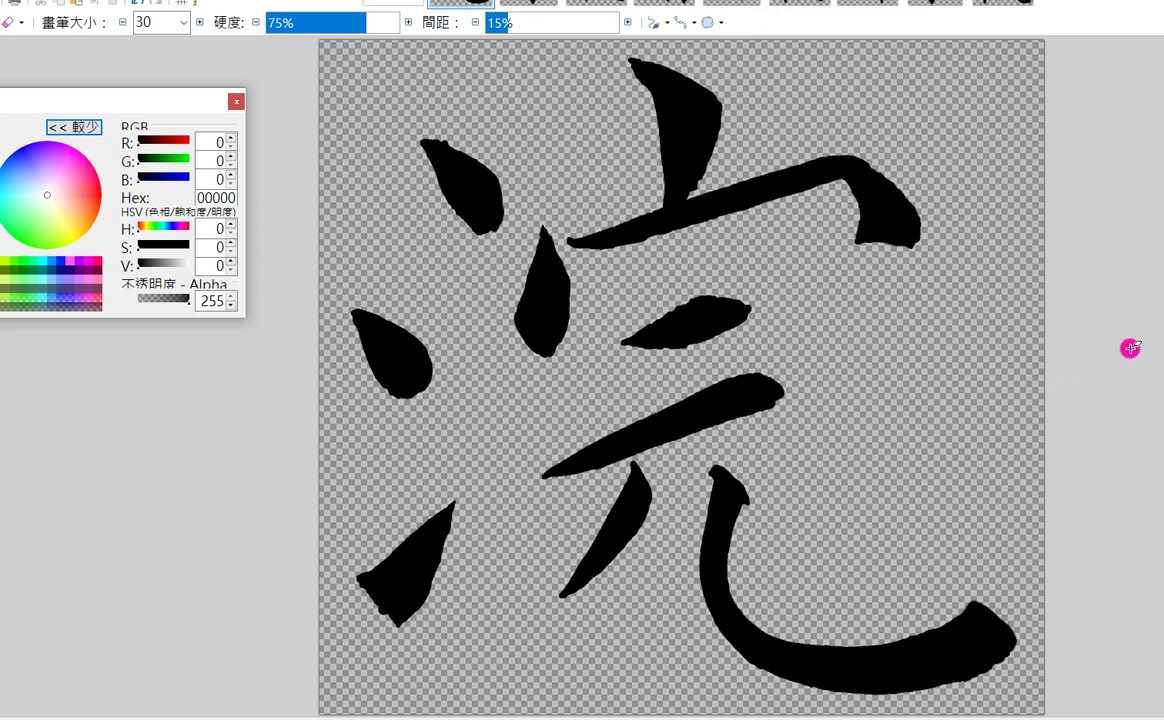
key(b)
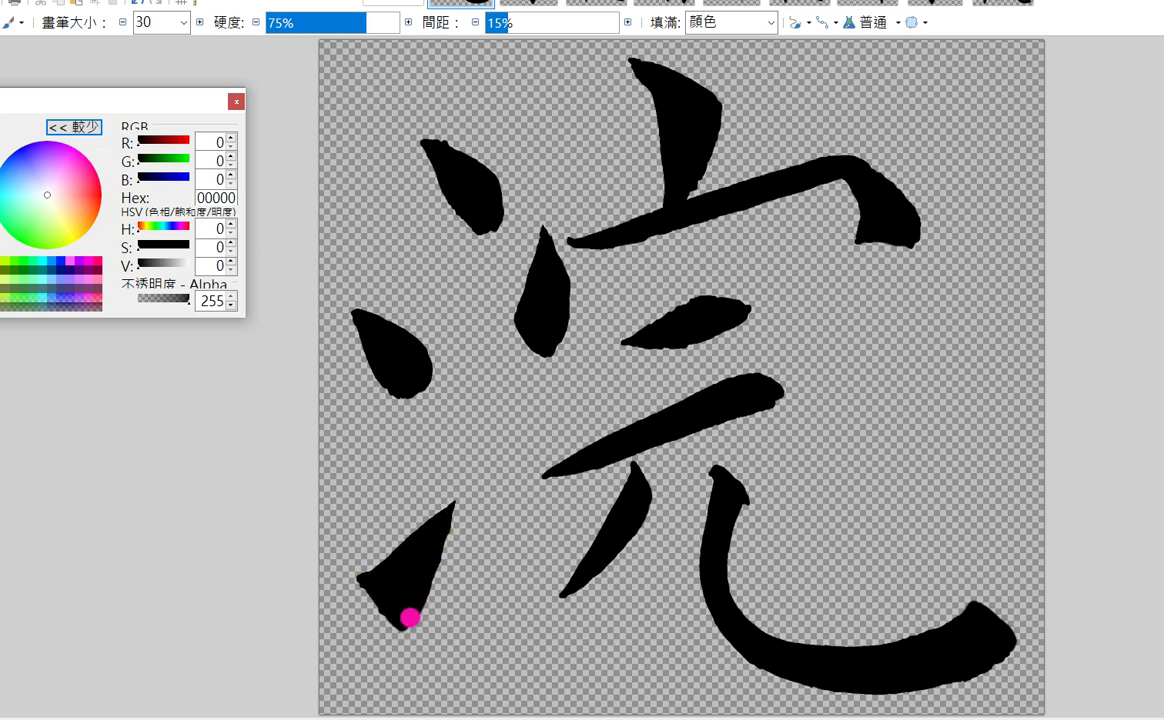
Step: Save the 浣 image with the current save settings and close it
right_click(470, 5)
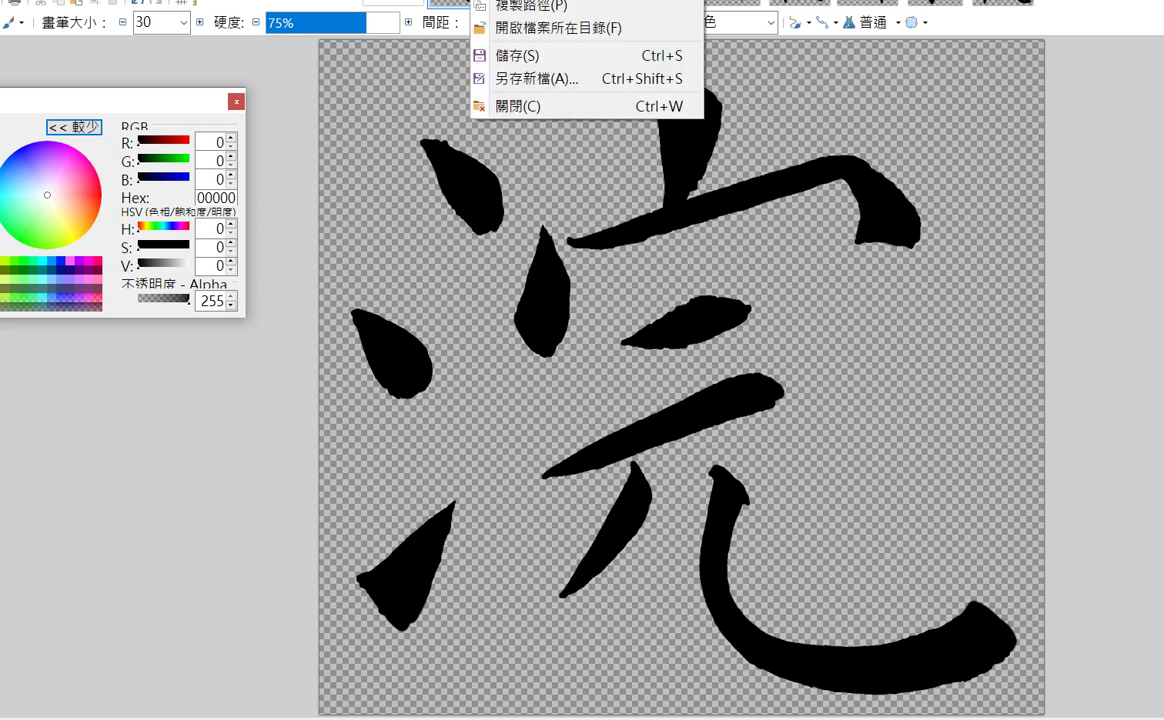
click(527, 50)
key(Return)
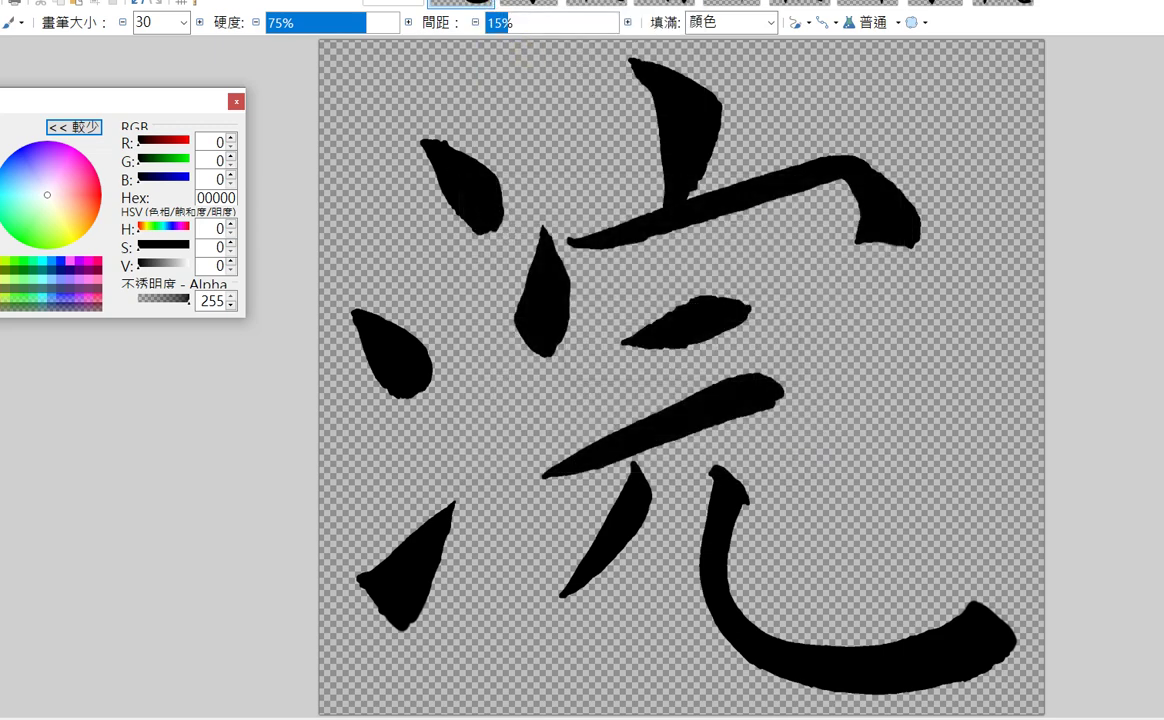
key(ctrl+w)
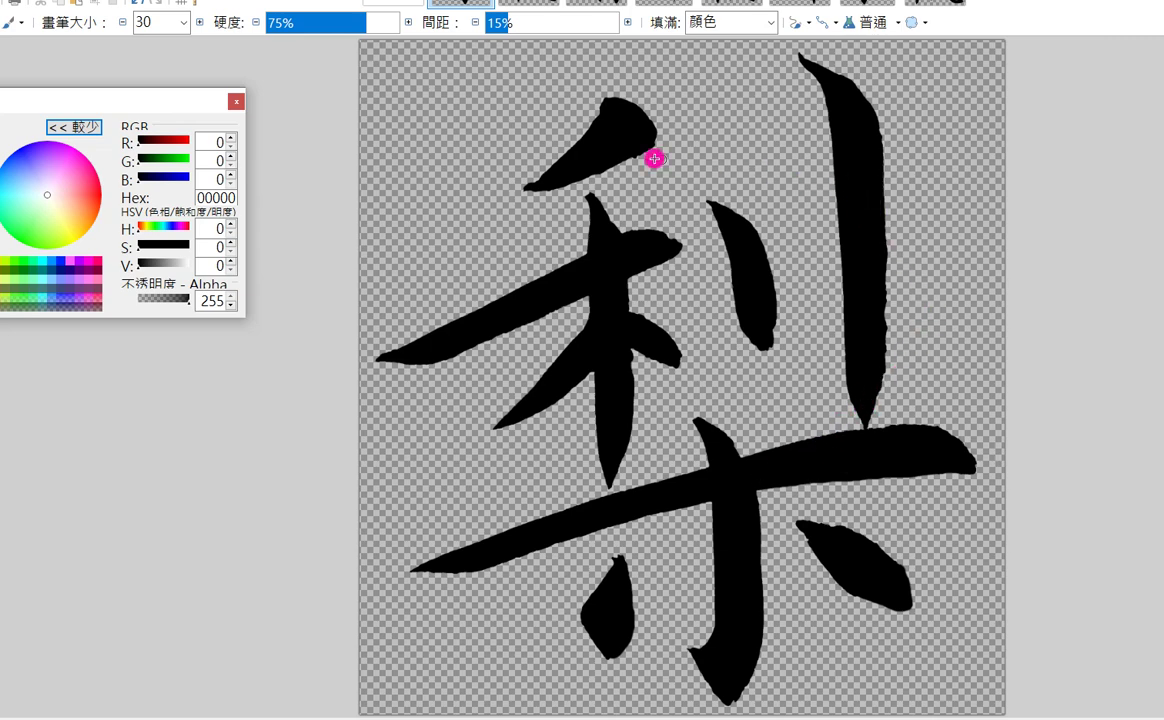
Step: Erase the rough top tip of 梨's long right vertical and smooth its left edge with black brush and eraser
key(e)
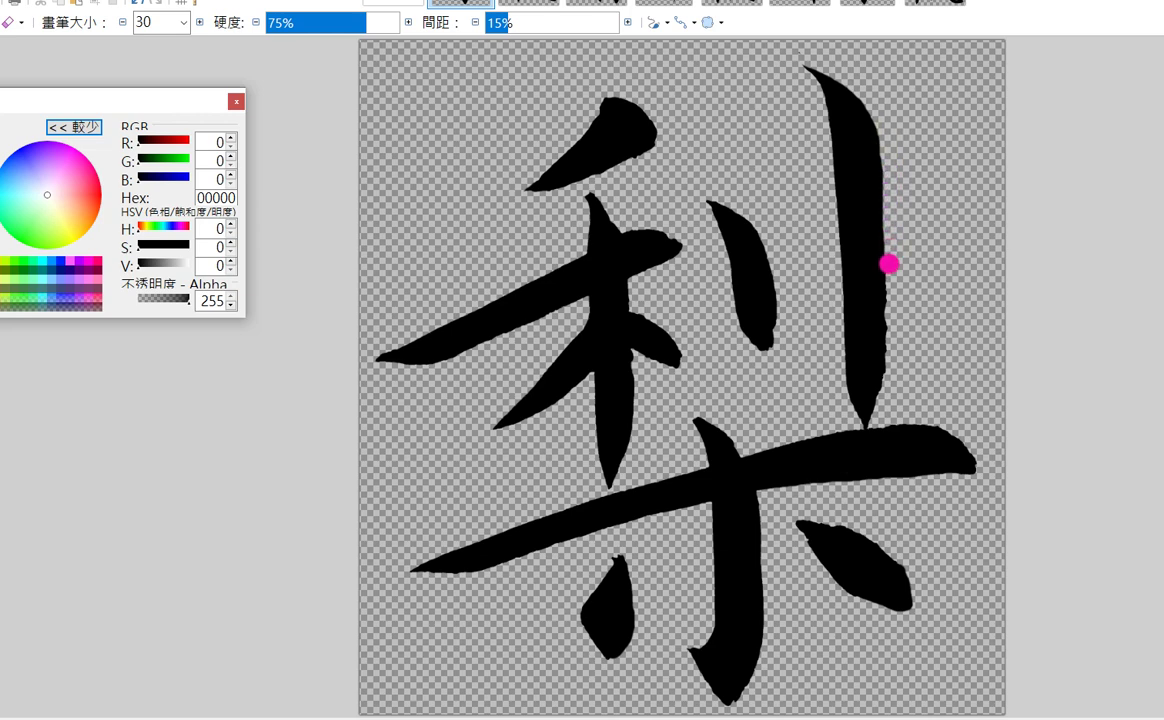
key(b)
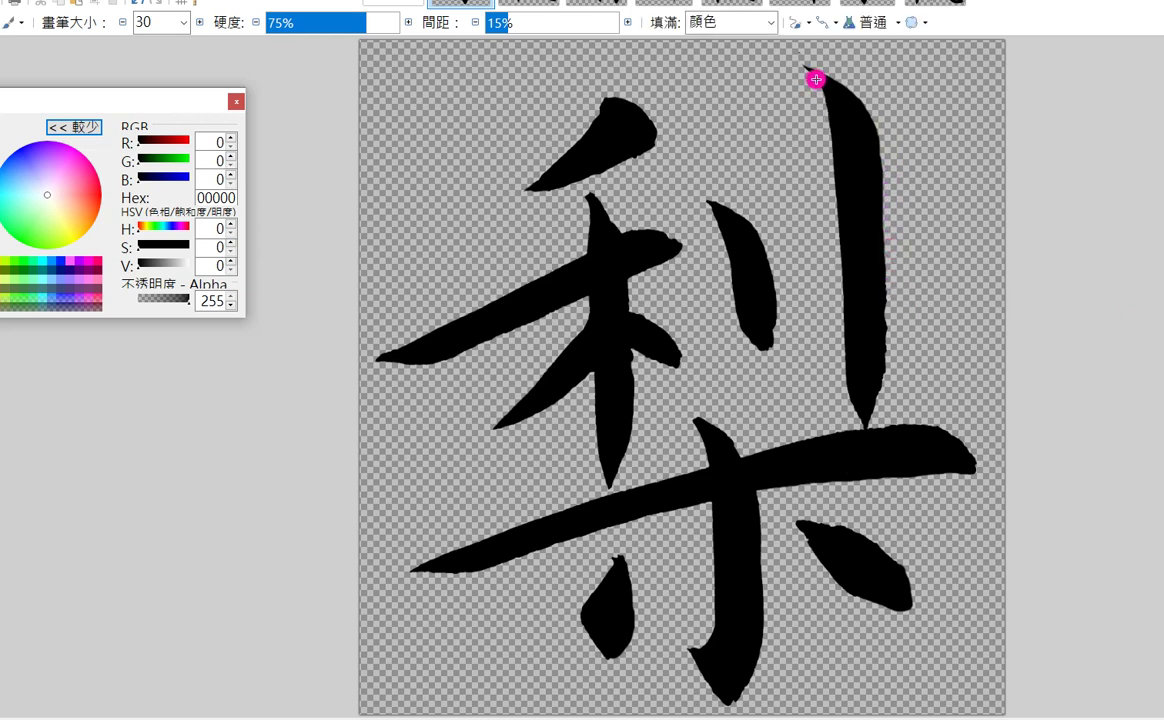
drag(808, 74, 841, 234)
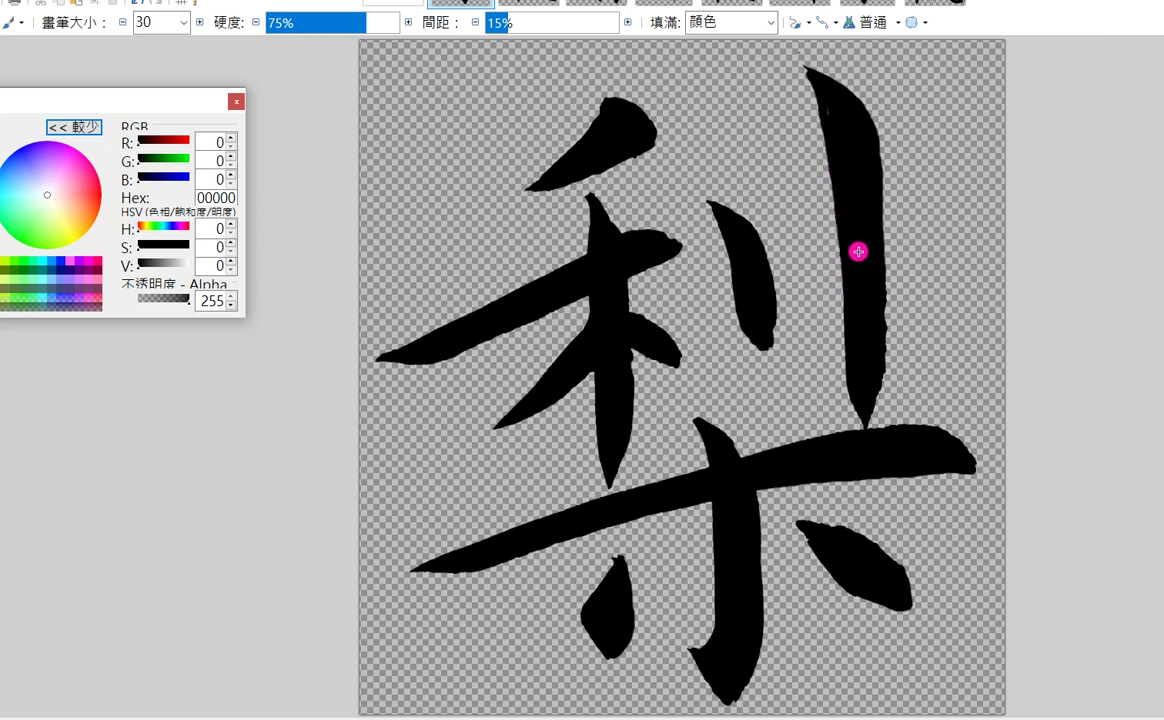
mouse_move(844, 222)
mouse_down()
mouse_move(850, 258)
mouse_move(840, 256)
mouse_up()
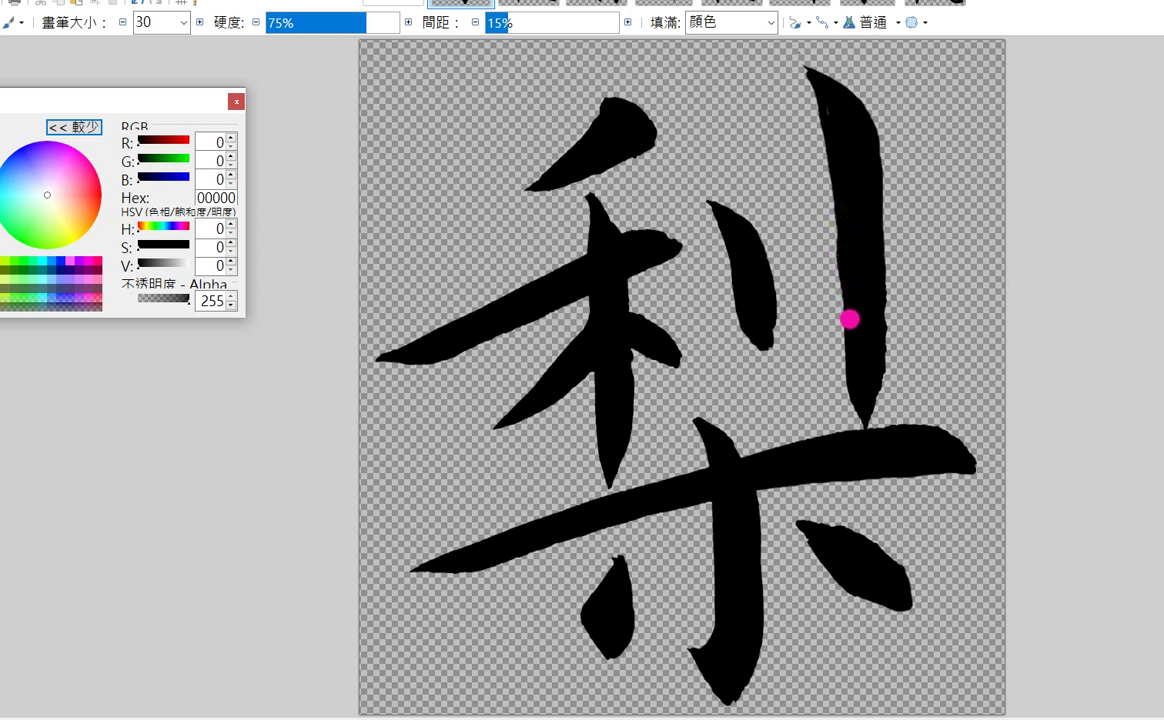
key(e)
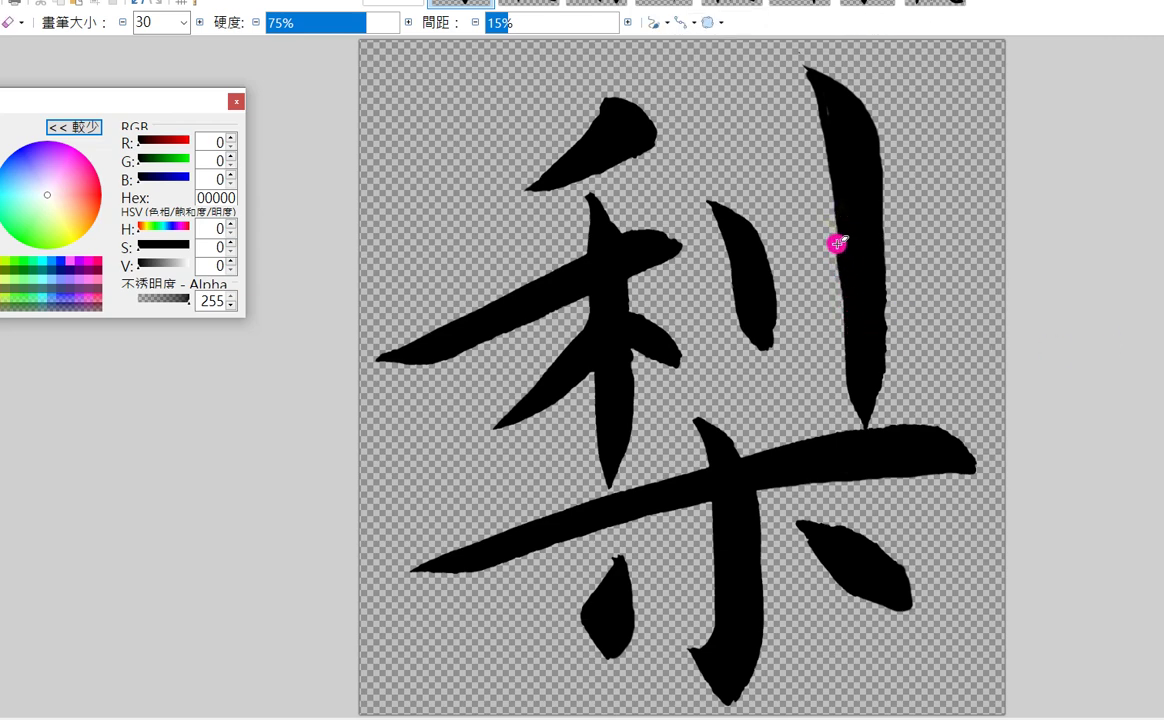
drag(830, 238, 836, 288)
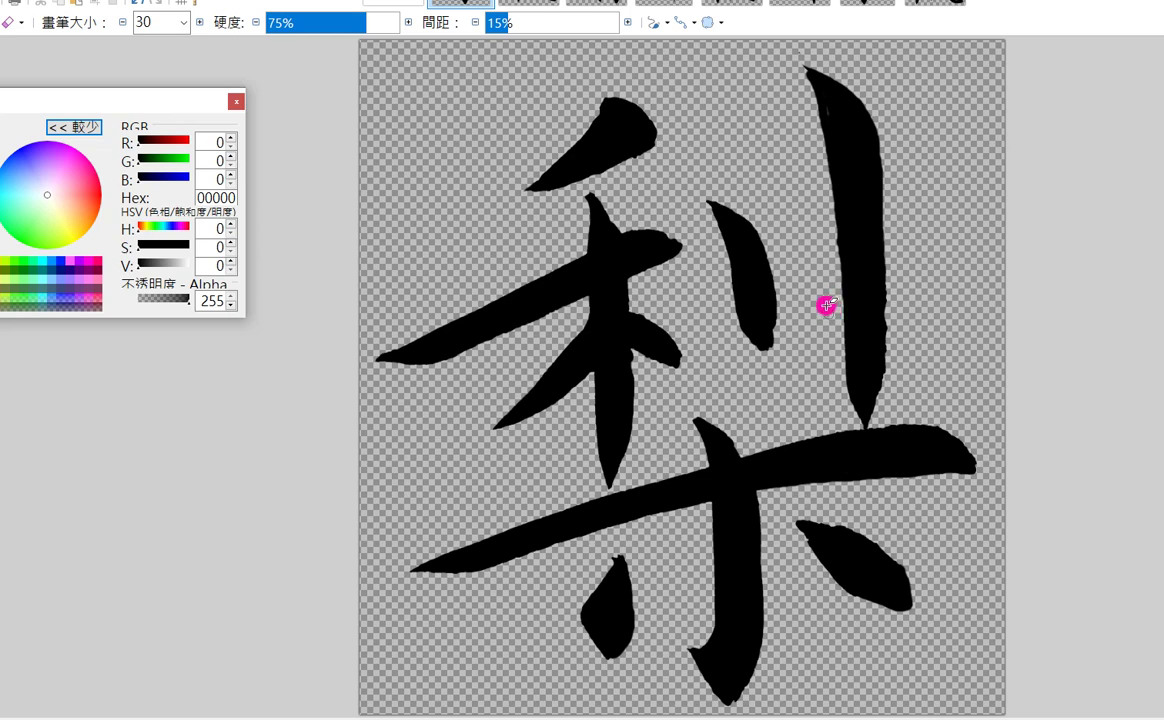
Step: Trim 梨's long right vertical at the top and the short vertical's lower end, and smooth the lower-right dot in black
mouse_move(798, 66)
mouse_down()
mouse_move(858, 92)
mouse_move(917, 151)
mouse_up()
mouse_move(843, 47)
mouse_down()
mouse_move(826, 47)
mouse_move(840, 66)
mouse_up()
mouse_move(798, 303)
mouse_down()
mouse_move(774, 325)
mouse_move(761, 366)
mouse_move(843, 526)
mouse_up()
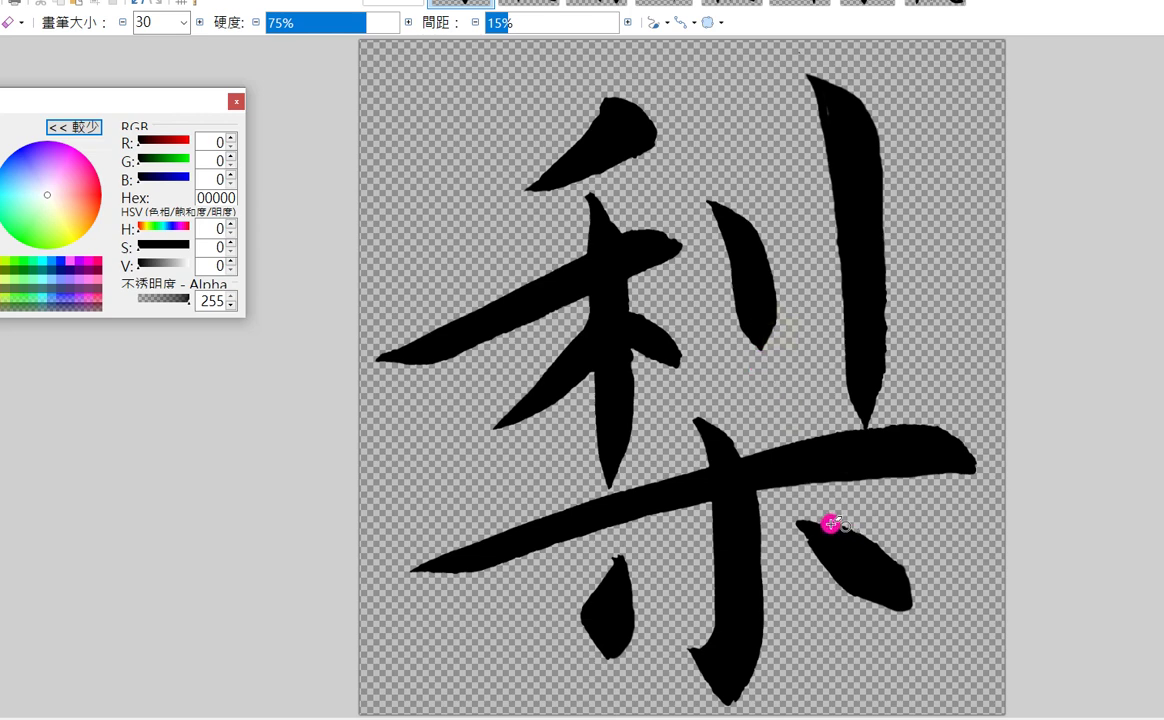
key(b)
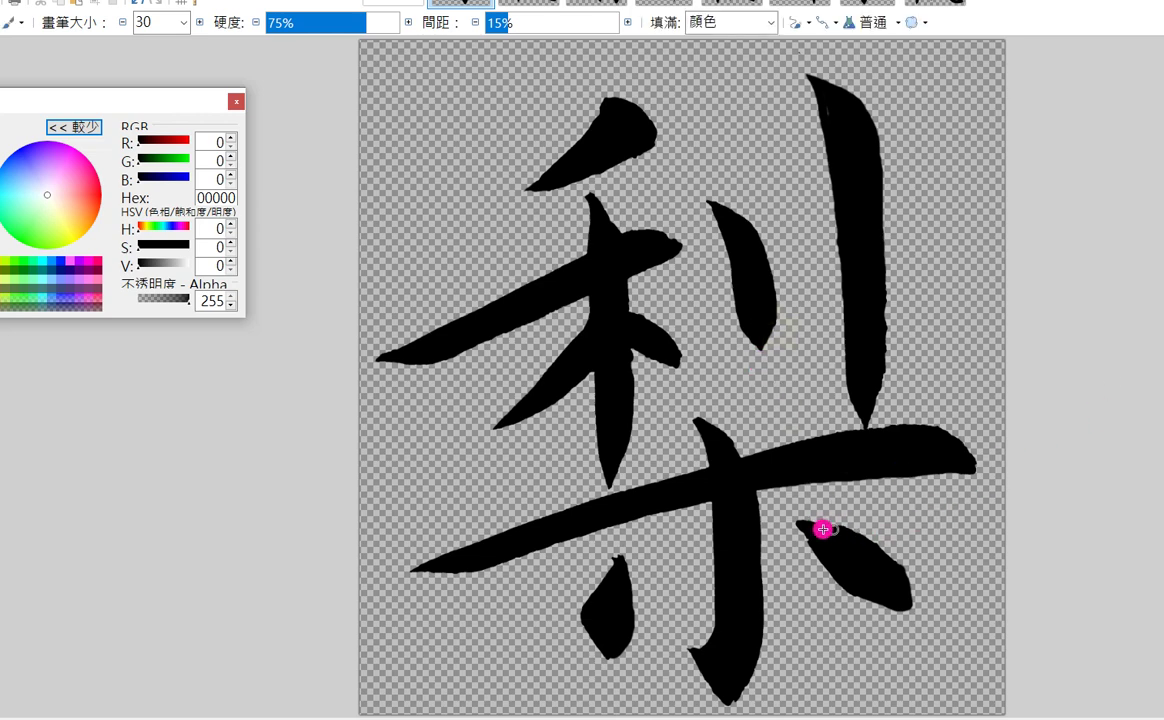
mouse_move(816, 527)
mouse_down()
mouse_move(883, 574)
mouse_move(866, 543)
mouse_move(897, 567)
mouse_move(821, 552)
mouse_up()
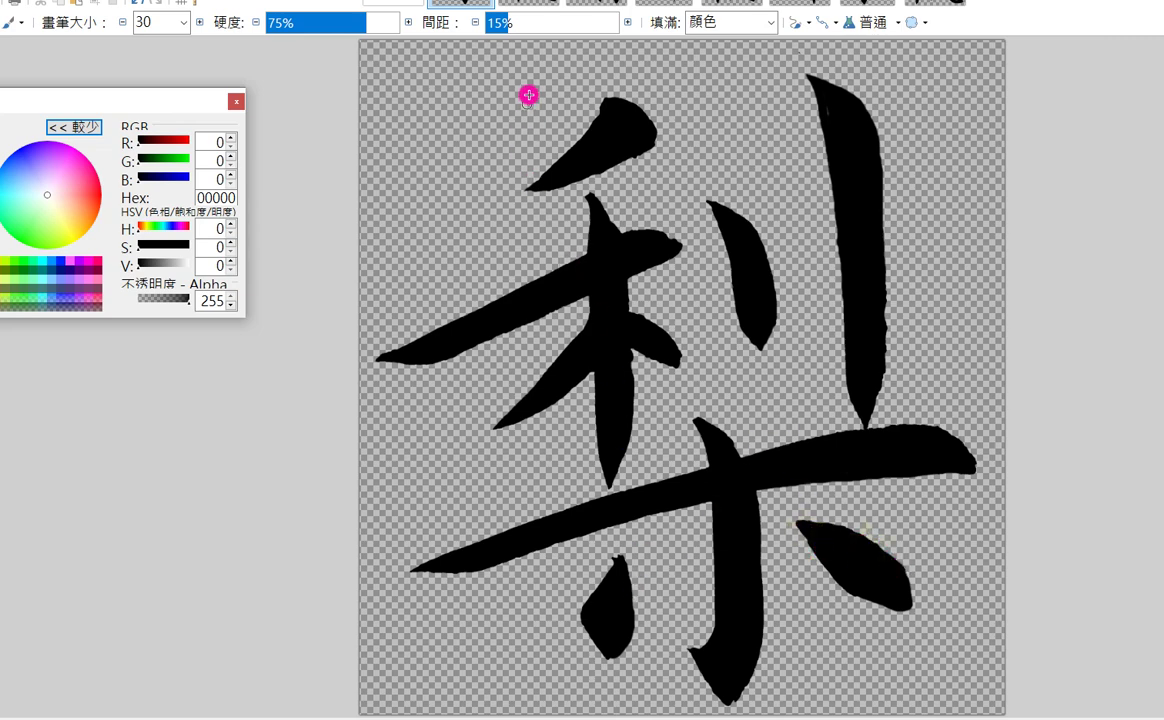
Step: Save the 梨 image with the current save settings and close it
right_click(468, 2)
click(515, 52)
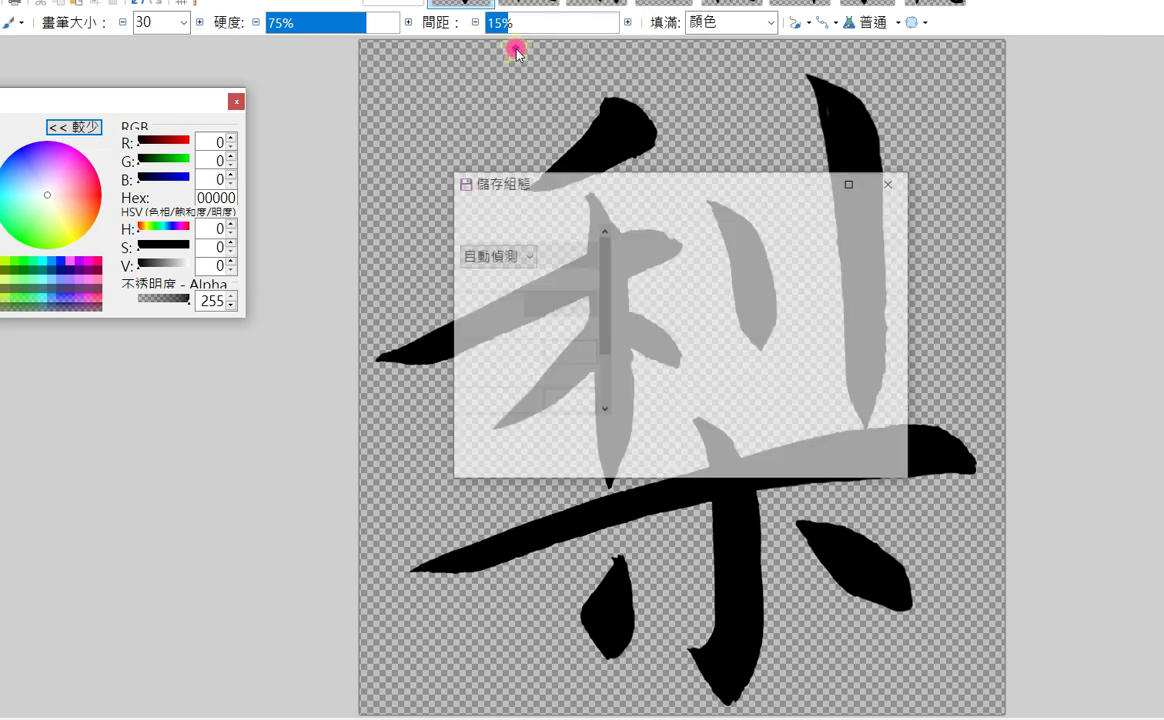
key(Return)
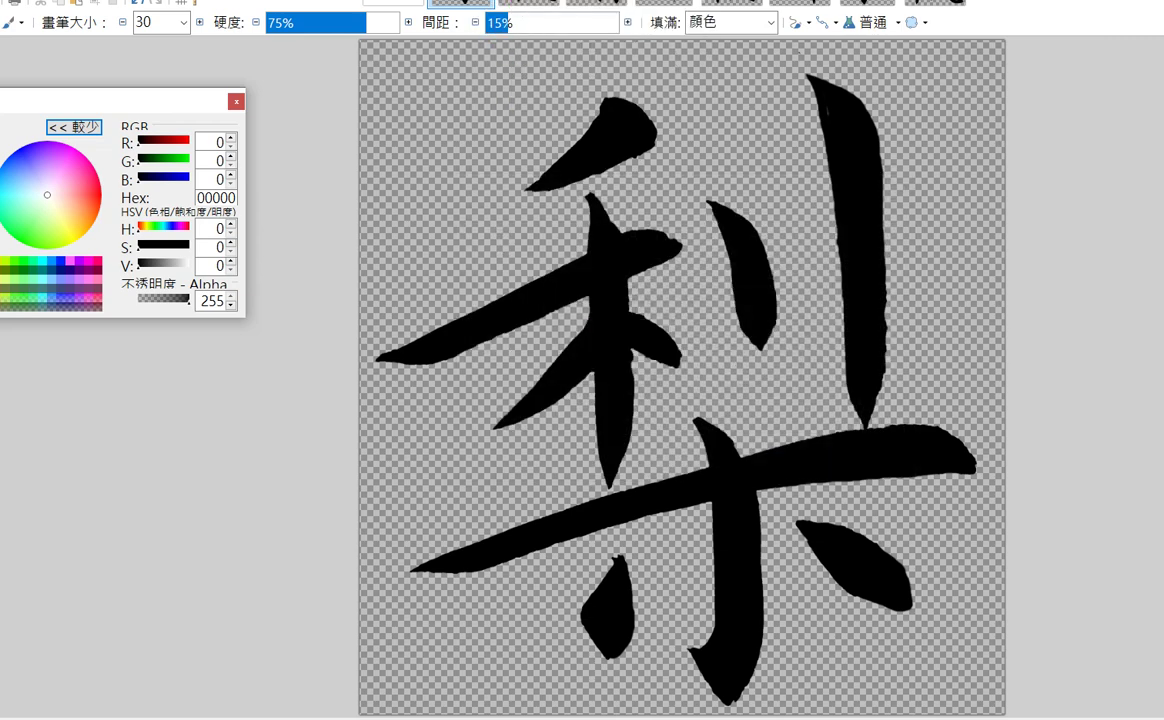
key(ctrl+w)
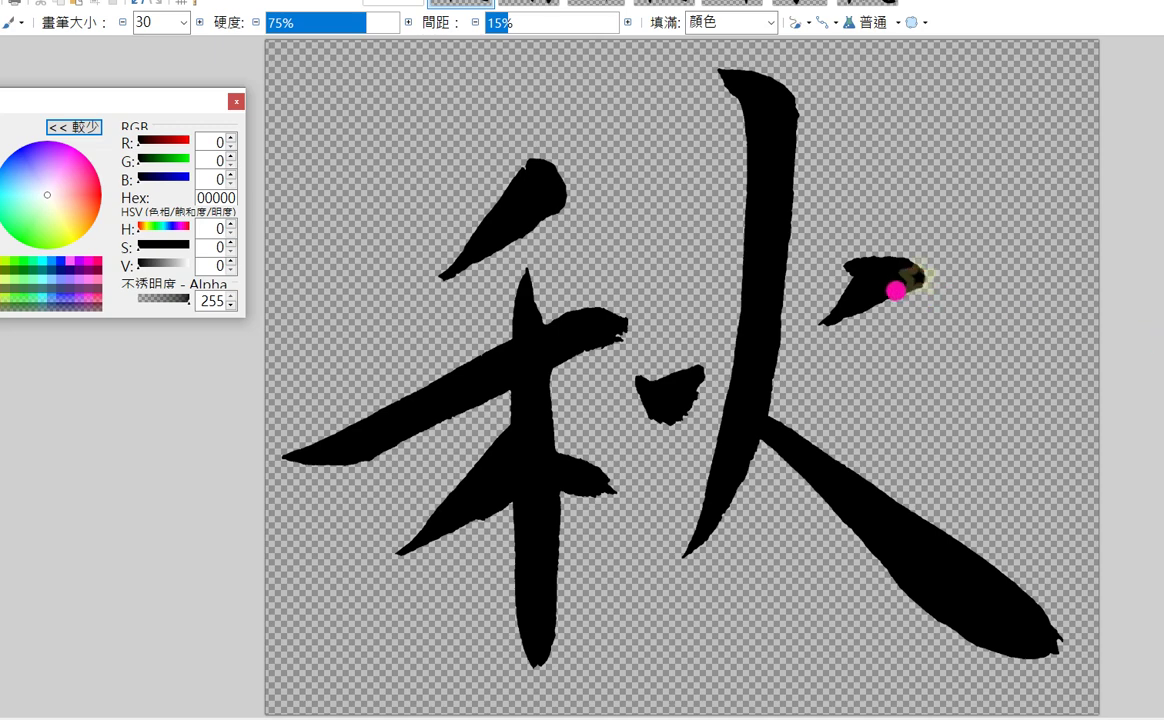
Step: Smooth in black 秋's upper-right dot and the end of the right-falling stroke, and erase that stroke's rough lower edge
drag(912, 285, 843, 316)
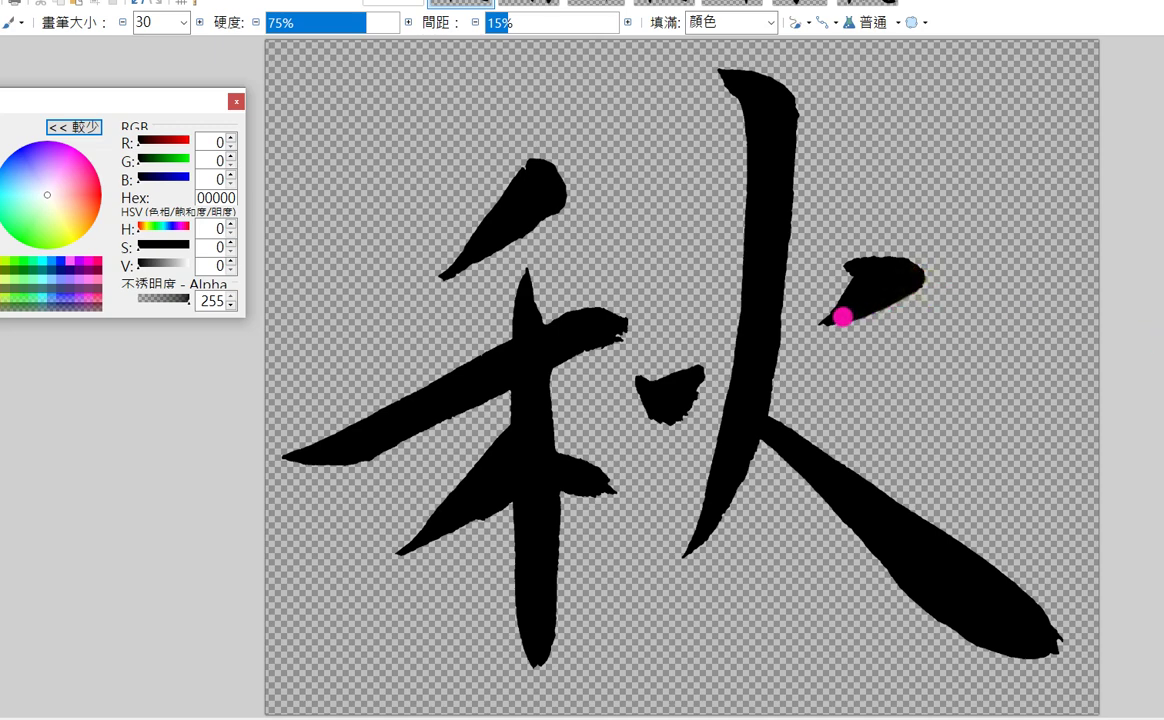
mouse_move(1038, 618)
mouse_down()
mouse_move(1063, 642)
mouse_move(1031, 652)
mouse_move(1014, 622)
mouse_move(1055, 650)
mouse_move(1052, 641)
mouse_up()
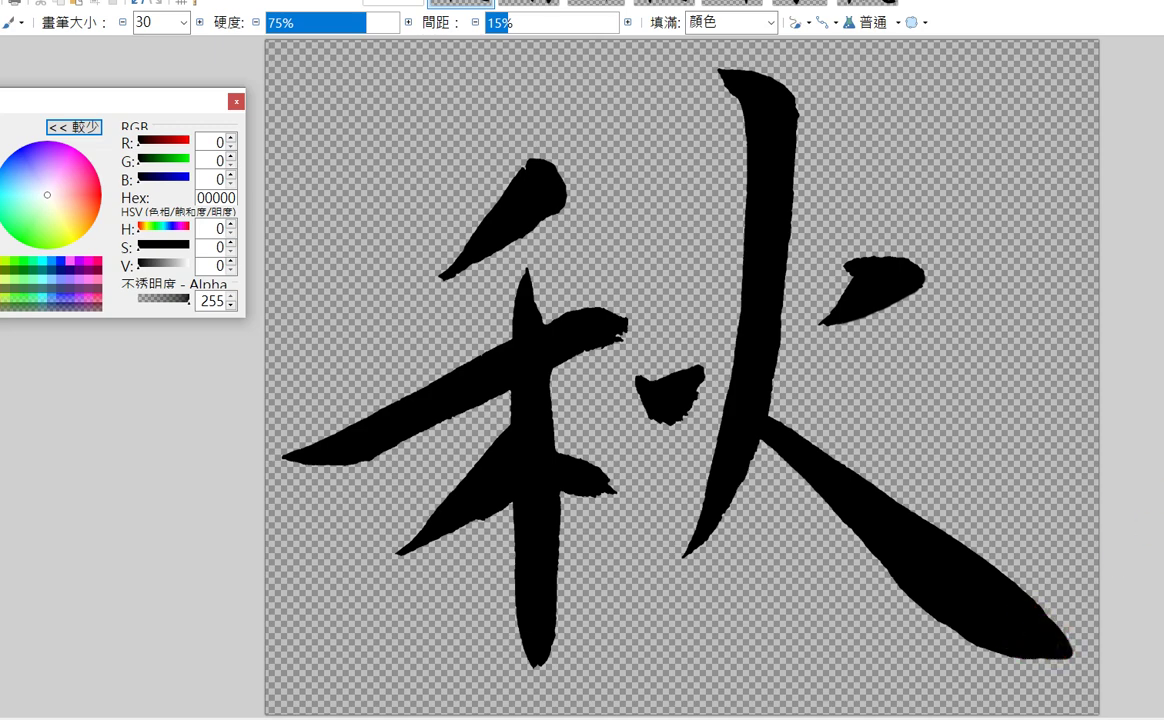
key(e)
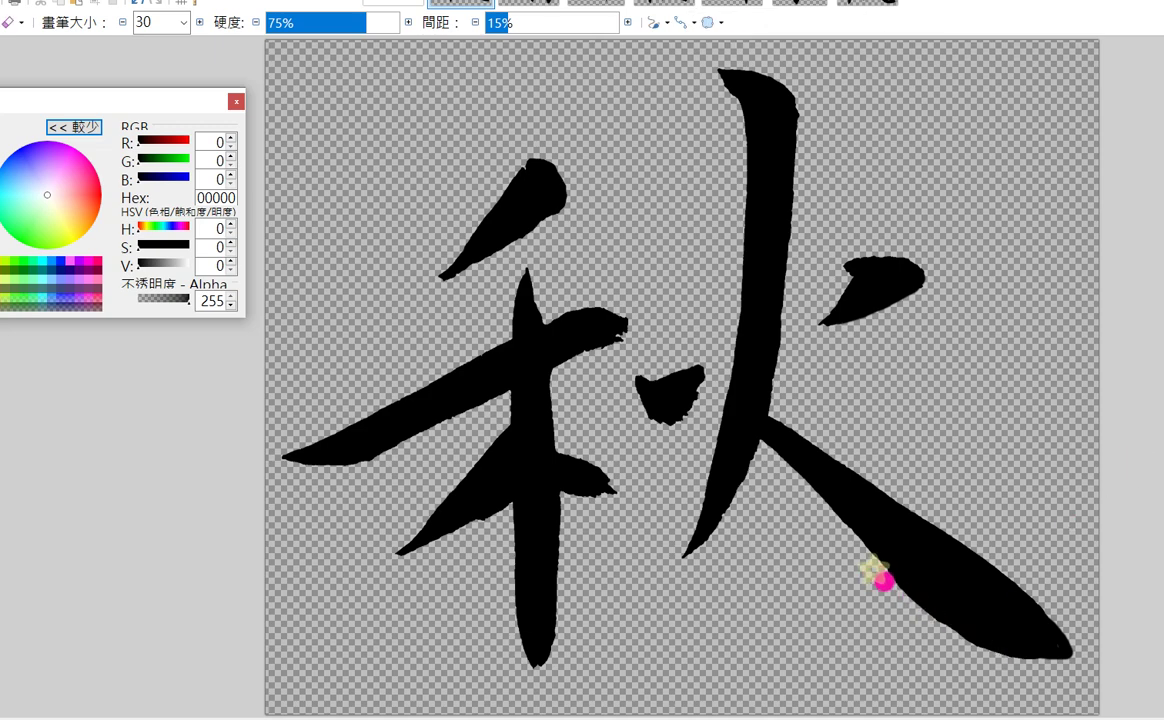
mouse_move(880, 575)
mouse_down()
mouse_move(969, 644)
mouse_move(1052, 658)
mouse_up()
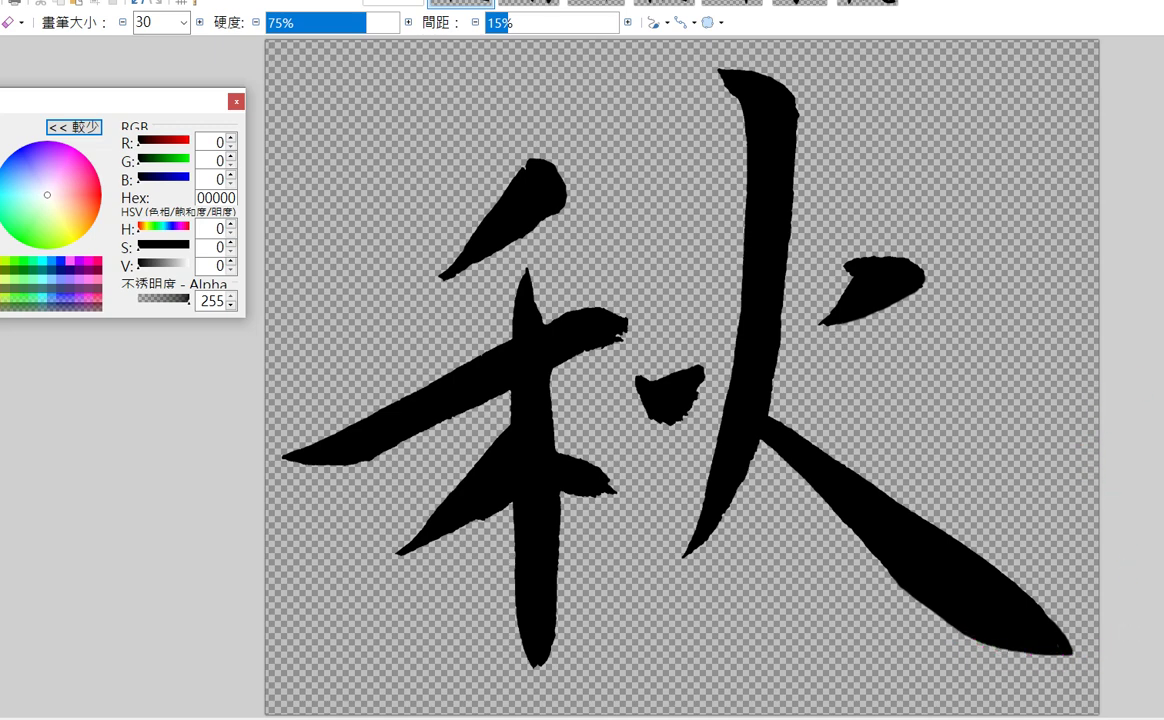
Step: Smooth 秋's left component: the right ends of its side strokes, the left-falling stroke's underside and the vertical's edges
key(b)
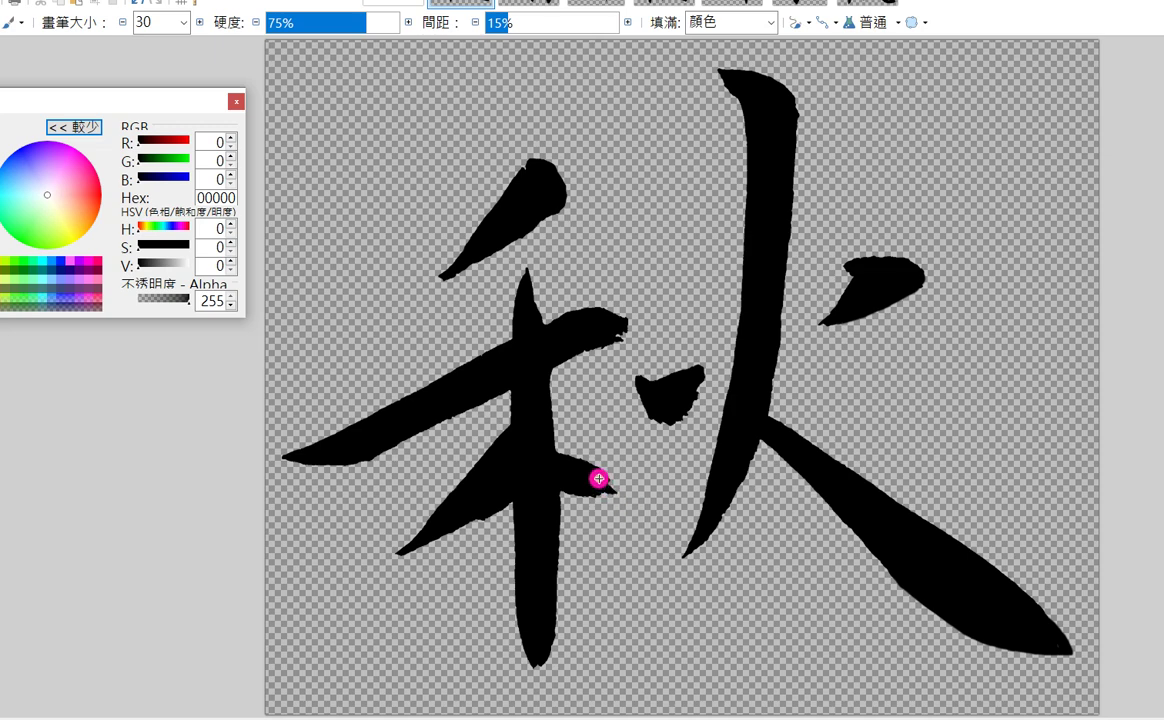
click(620, 327)
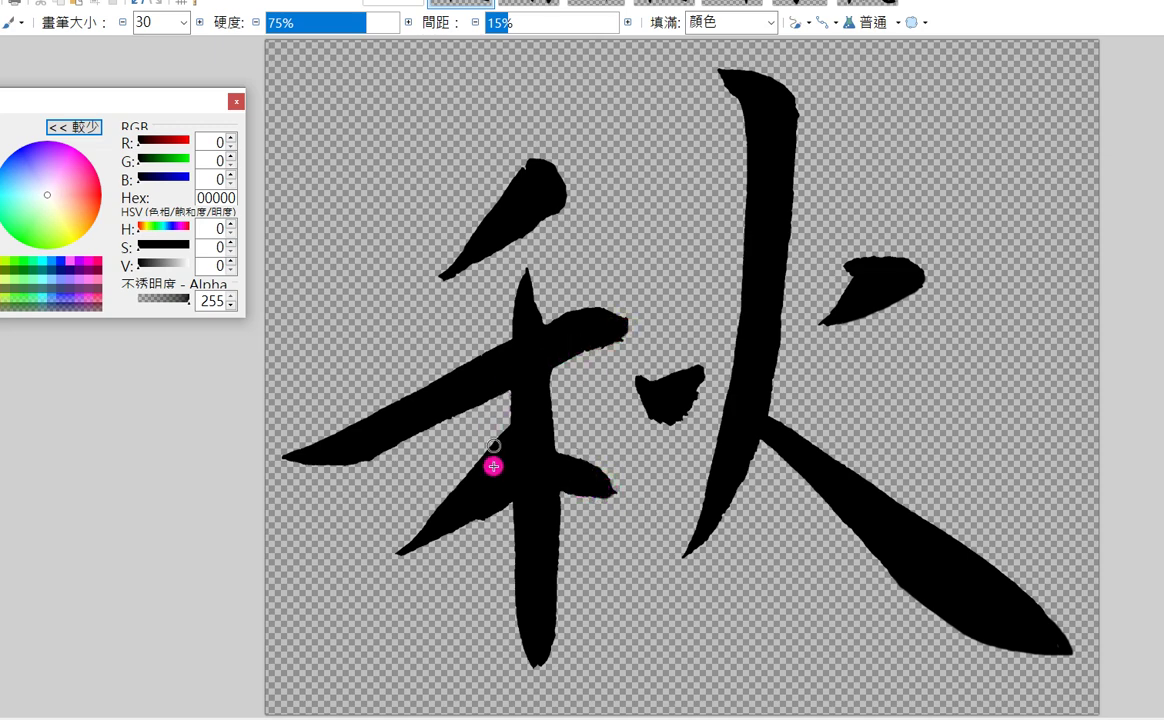
key(e)
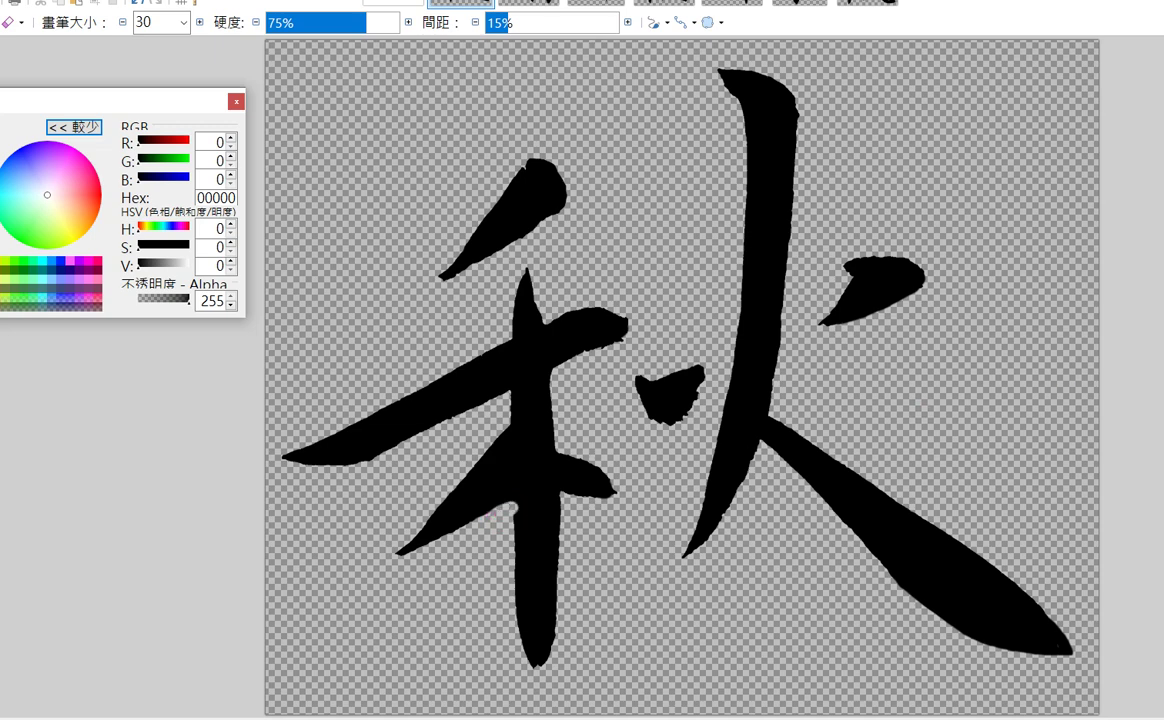
key(b)
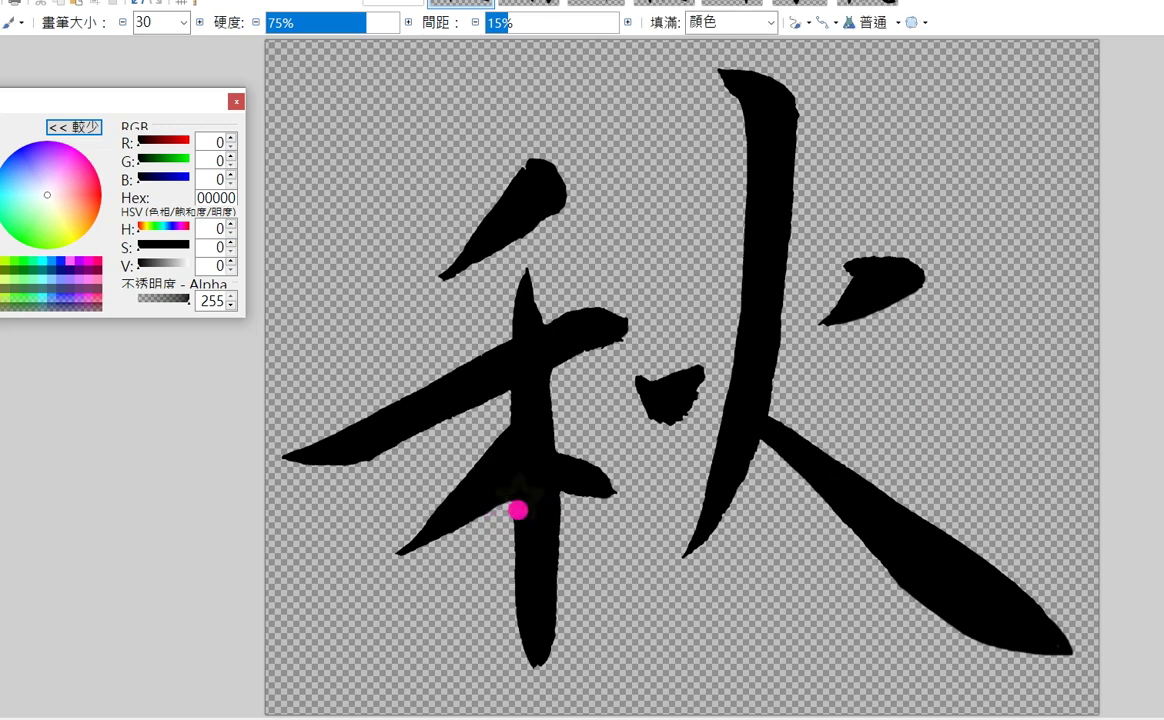
mouse_move(522, 486)
mouse_down()
mouse_move(520, 378)
mouse_move(505, 378)
mouse_move(512, 443)
mouse_move(532, 313)
mouse_move(522, 274)
mouse_move(514, 362)
mouse_move(529, 277)
mouse_move(543, 324)
mouse_move(541, 428)
mouse_move(551, 379)
mouse_move(542, 519)
mouse_up()
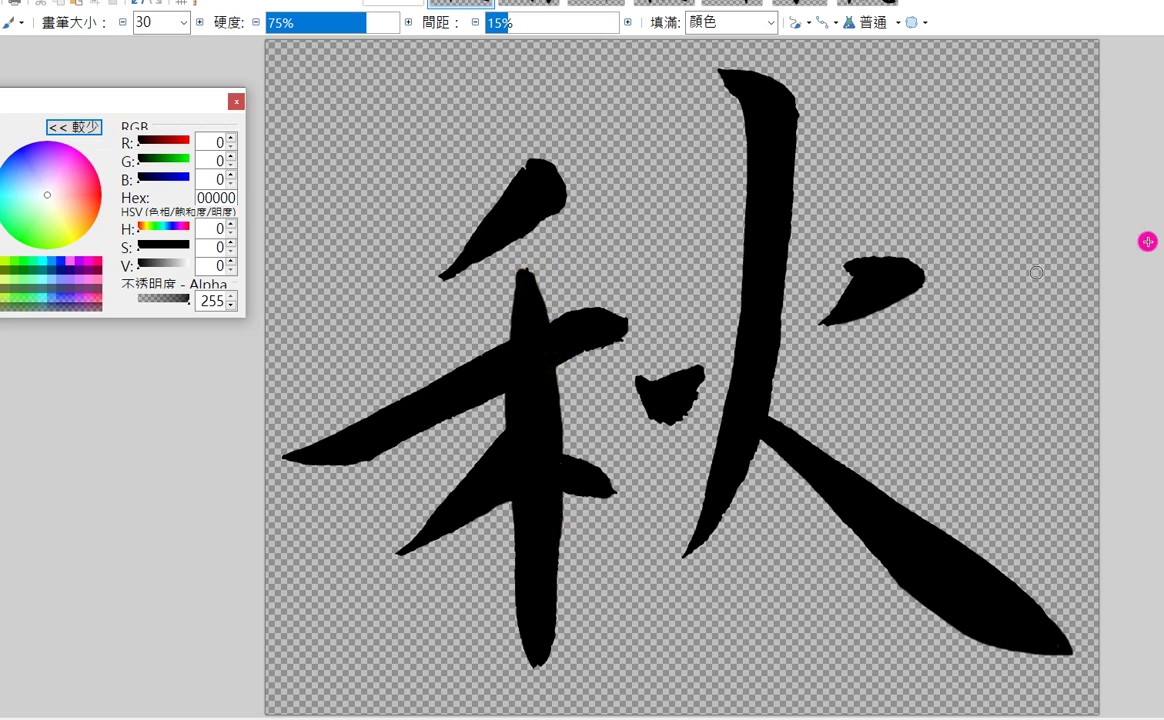
mouse_move(578, 396)
mouse_down()
mouse_move(546, 368)
mouse_move(544, 411)
mouse_up()
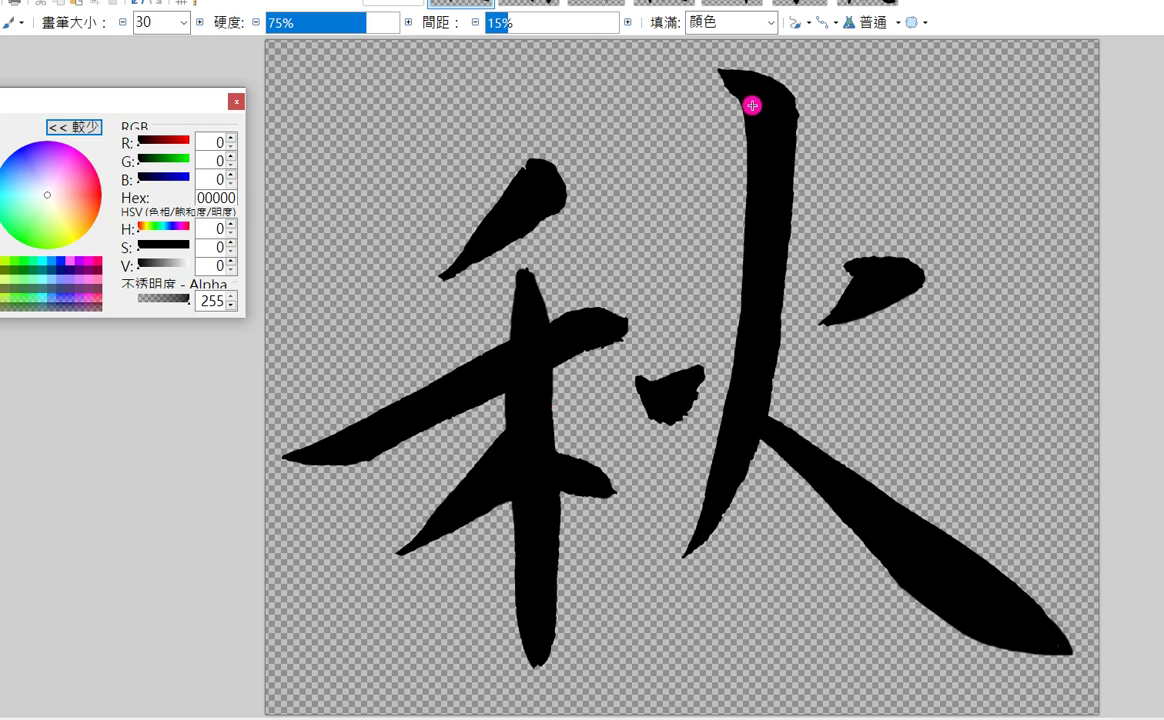
Step: Smooth in black the upper left edge of 秋's long falling stroke in the right component
drag(745, 101, 749, 142)
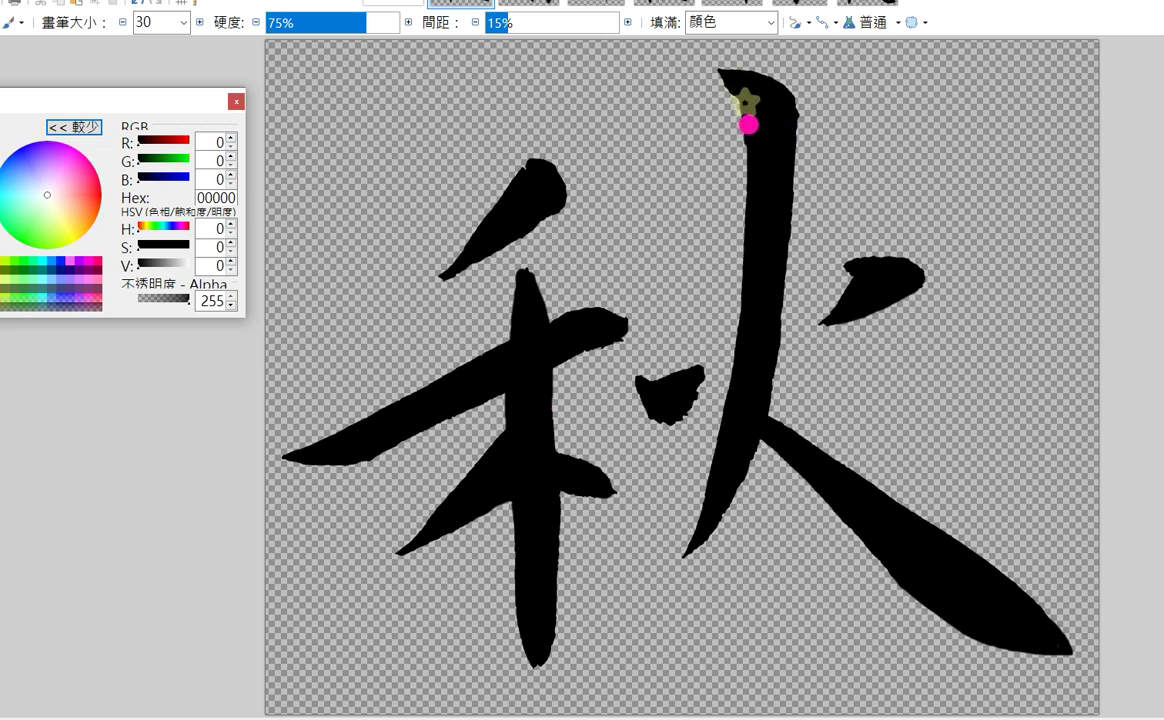
mouse_move(749, 144)
mouse_down()
mouse_move(753, 188)
mouse_move(754, 150)
mouse_up()
mouse_move(756, 150)
mouse_down()
mouse_move(751, 264)
mouse_move(764, 256)
mouse_up()
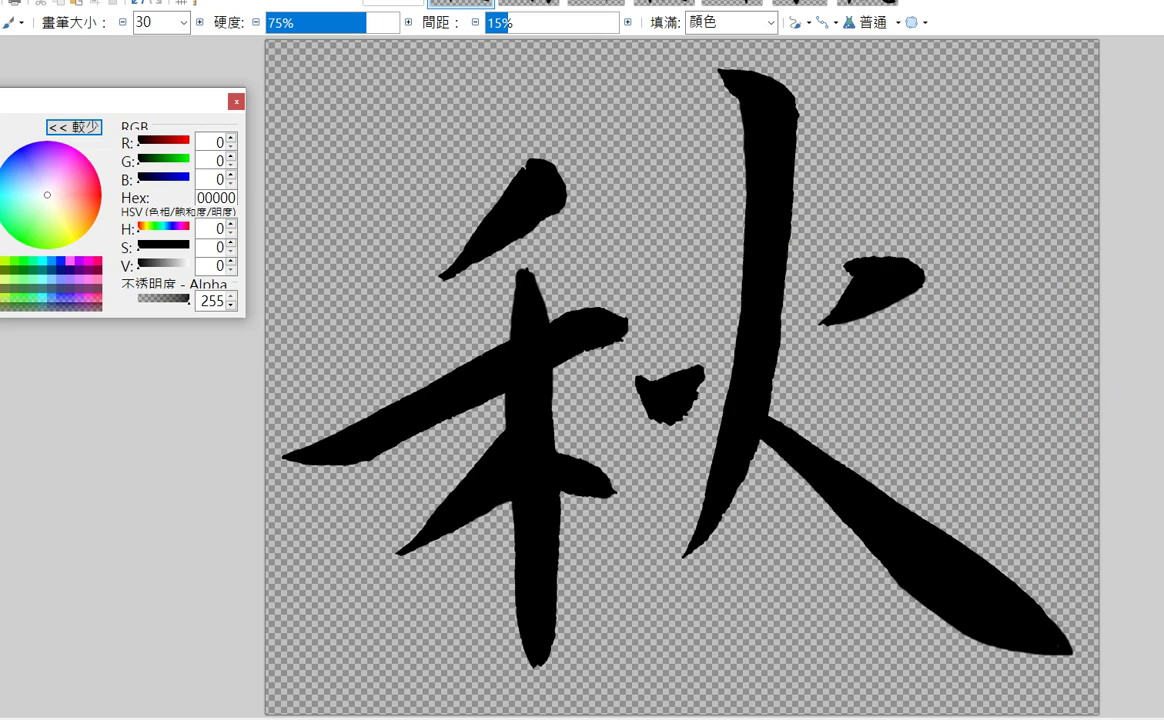
Step: Erase the rough edges at the long falling stroke's tip, the left horizontal's right end and the top-left stroke's underside in 秋
key(e)
drag(741, 495, 682, 558)
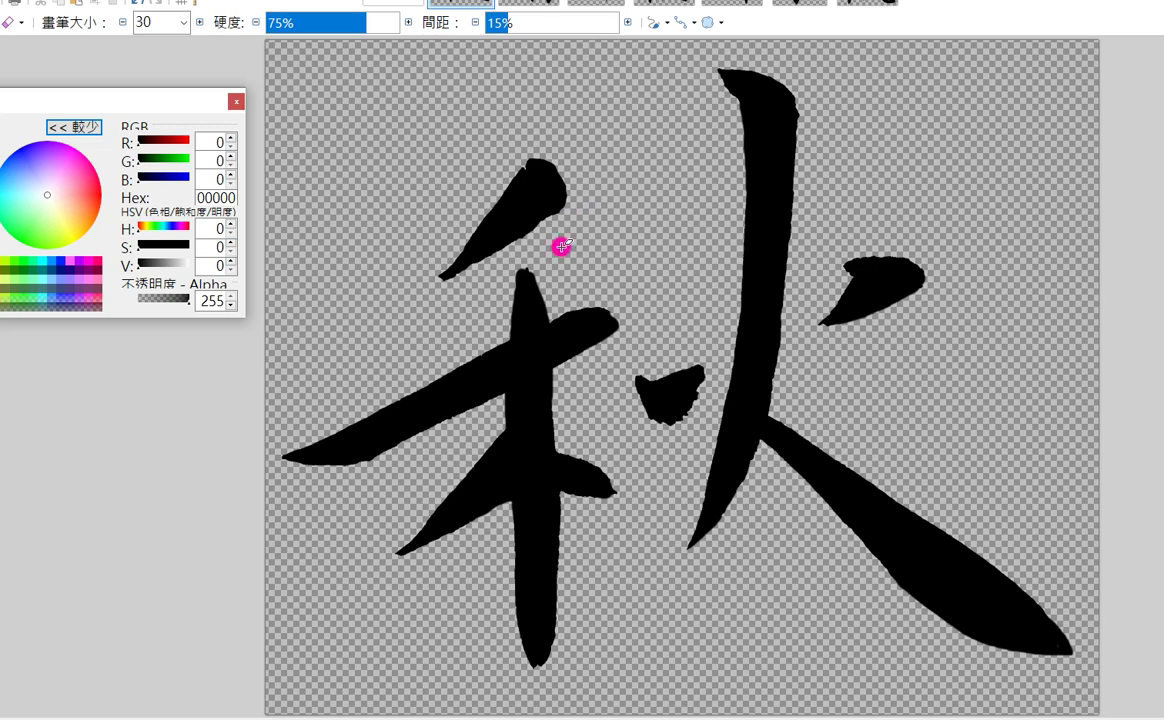
drag(538, 227, 437, 279)
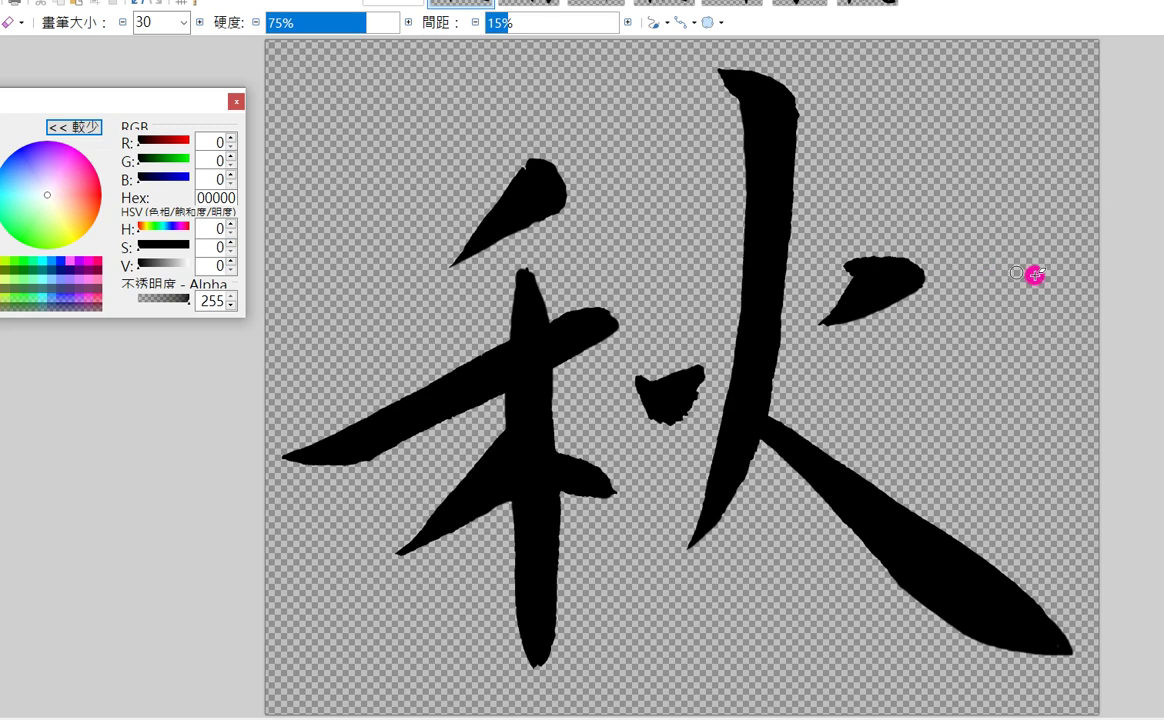
Step: Smooth in black the edges of 秋's top-left stroke, and save and close the image with the default save settings
key(b)
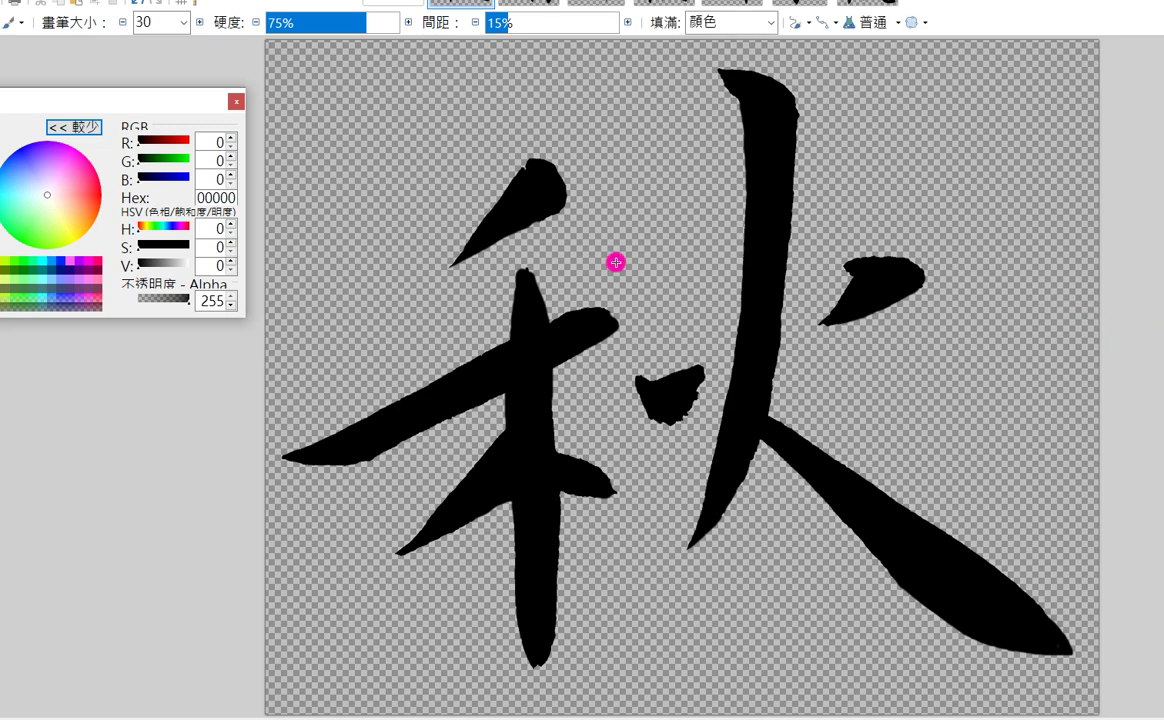
drag(551, 209, 475, 249)
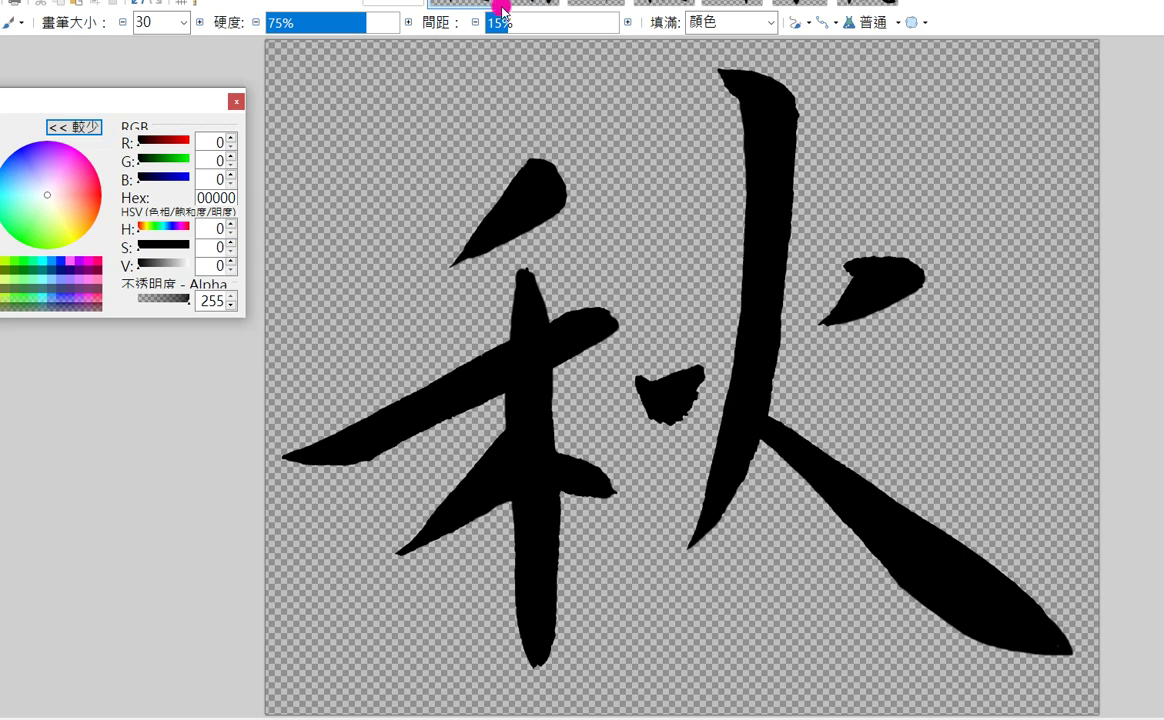
right_click(460, 5)
click(520, 72)
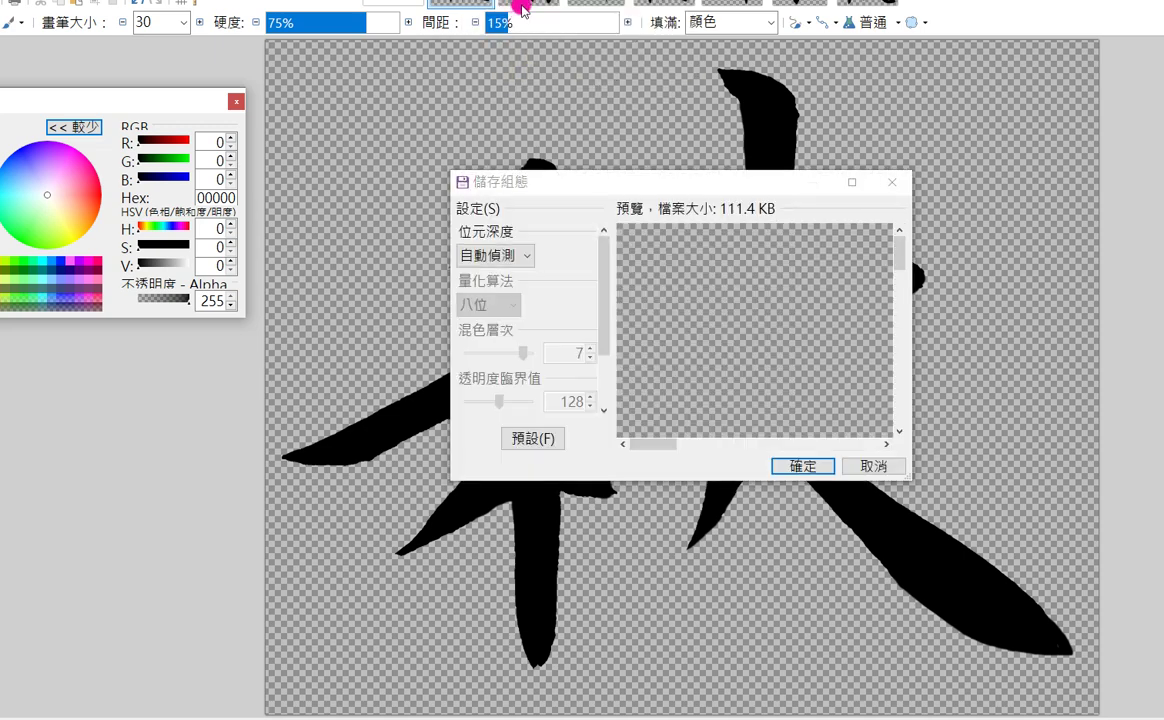
key(Return)
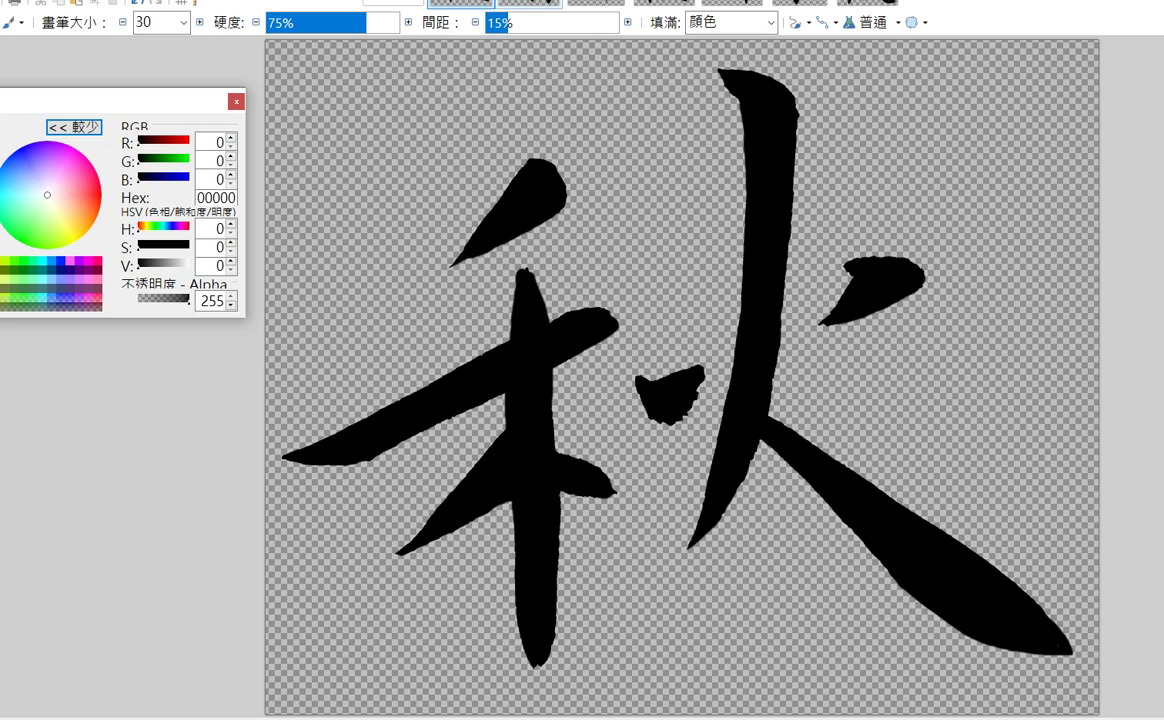
key(ctrl+w)
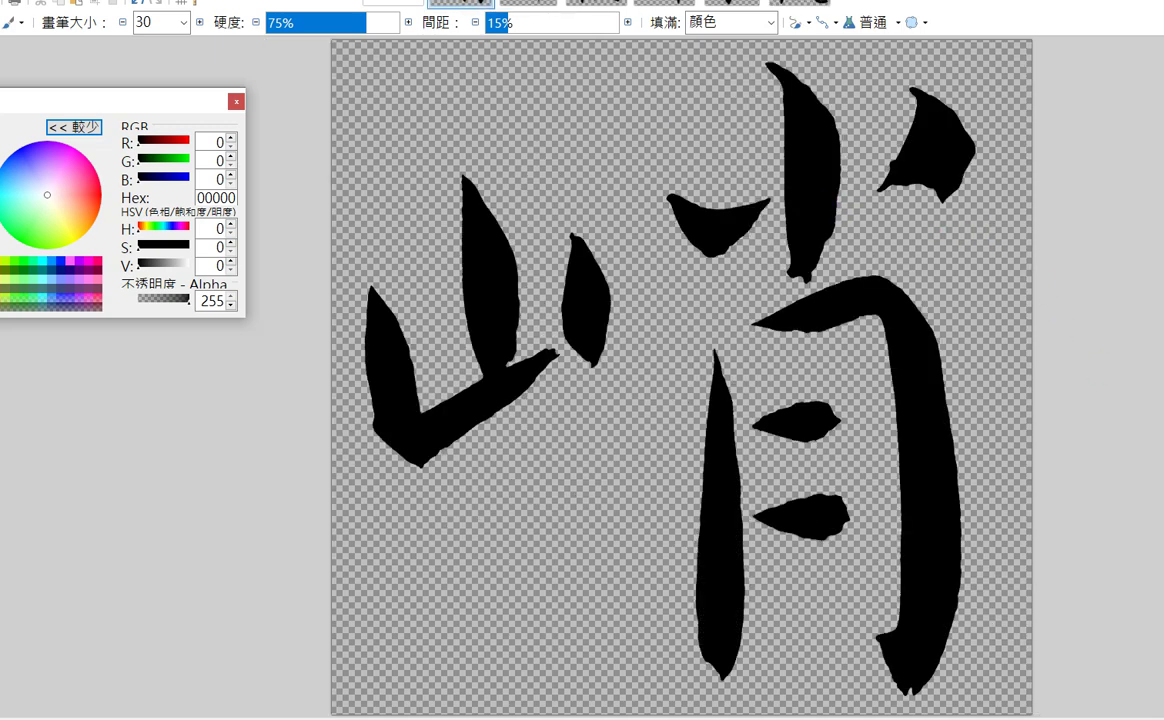
Step: Erase the ragged bottom tip of the left vertical in 峭's 肖 component and smooth its lower left edge in black
key(e)
mouse_move(719, 661)
mouse_down()
mouse_move(684, 638)
mouse_move(722, 691)
mouse_up()
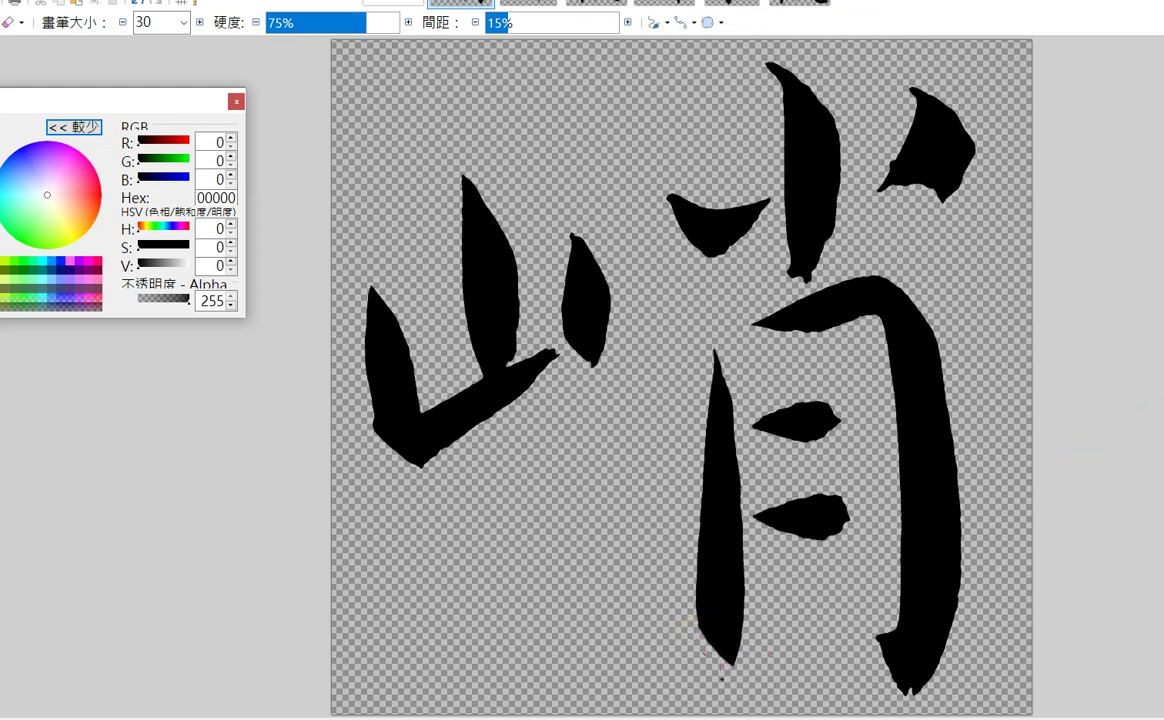
key(b)
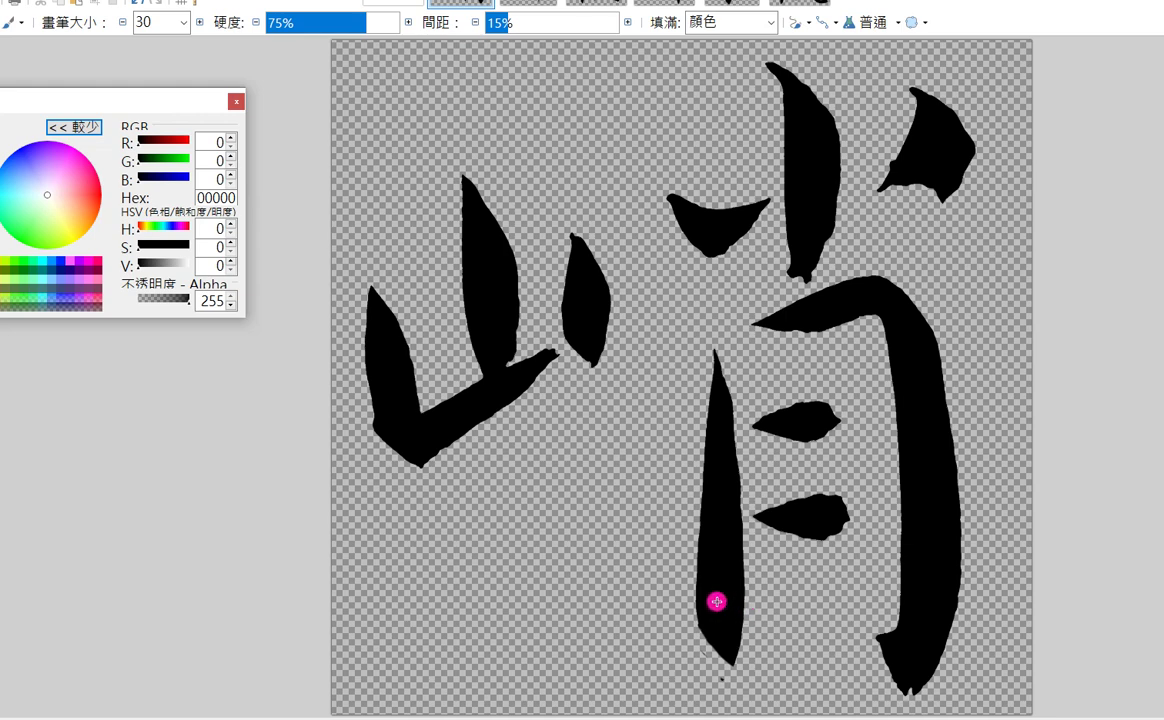
mouse_move(703, 594)
mouse_down()
mouse_move(702, 626)
mouse_move(720, 645)
mouse_up()
Step: Erase the knob at the lower end of 肖's top centre stroke in 峭 and smooth that end in black
key(e)
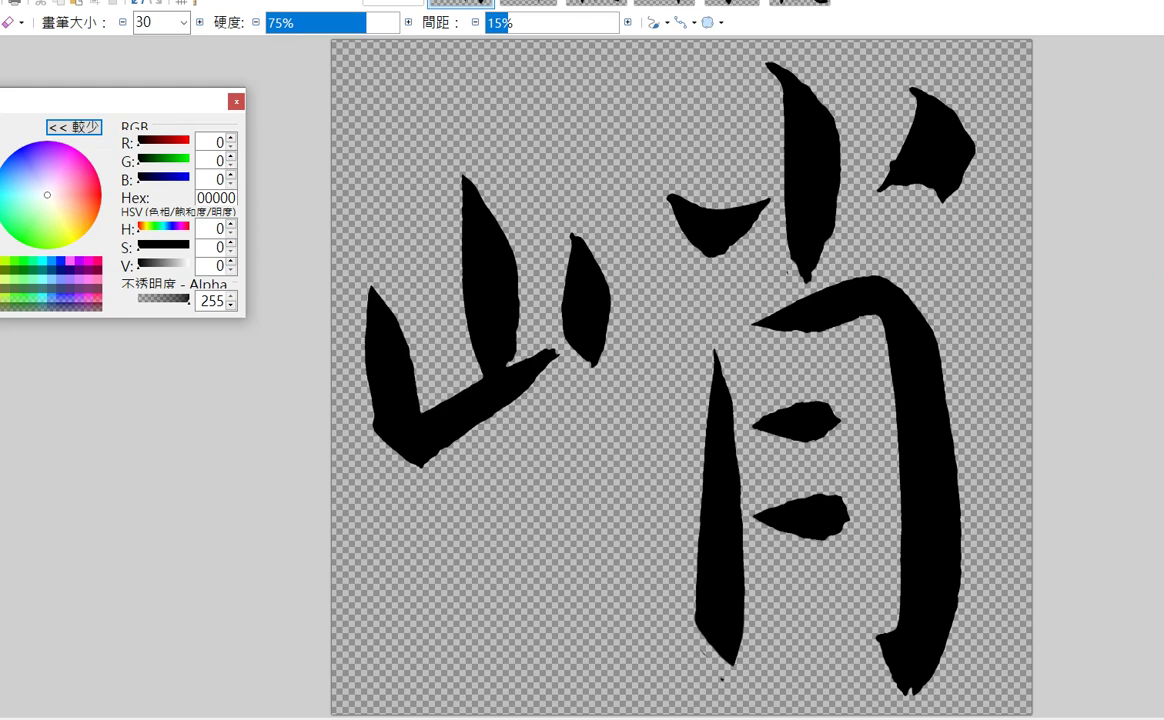
key(b)
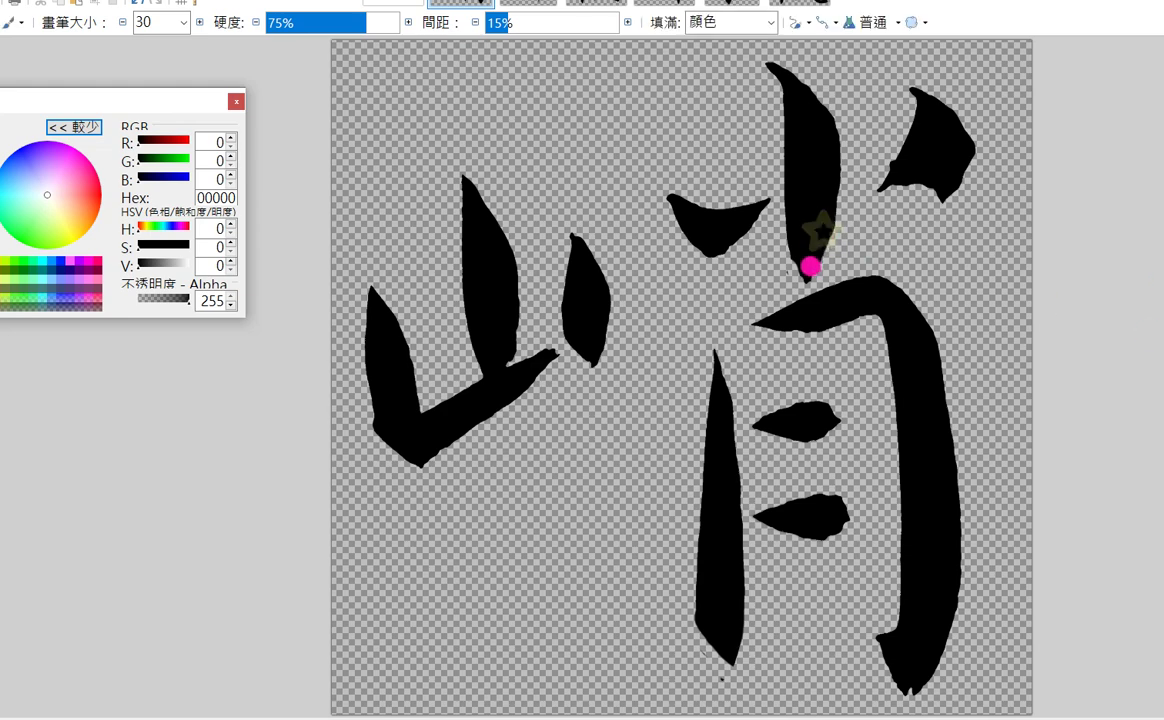
drag(798, 267, 808, 273)
Step: Fill in black the hollow underside of 峭's upper-right dot and erase its left edge bump and bottom spike
drag(938, 186, 888, 185)
drag(965, 156, 971, 161)
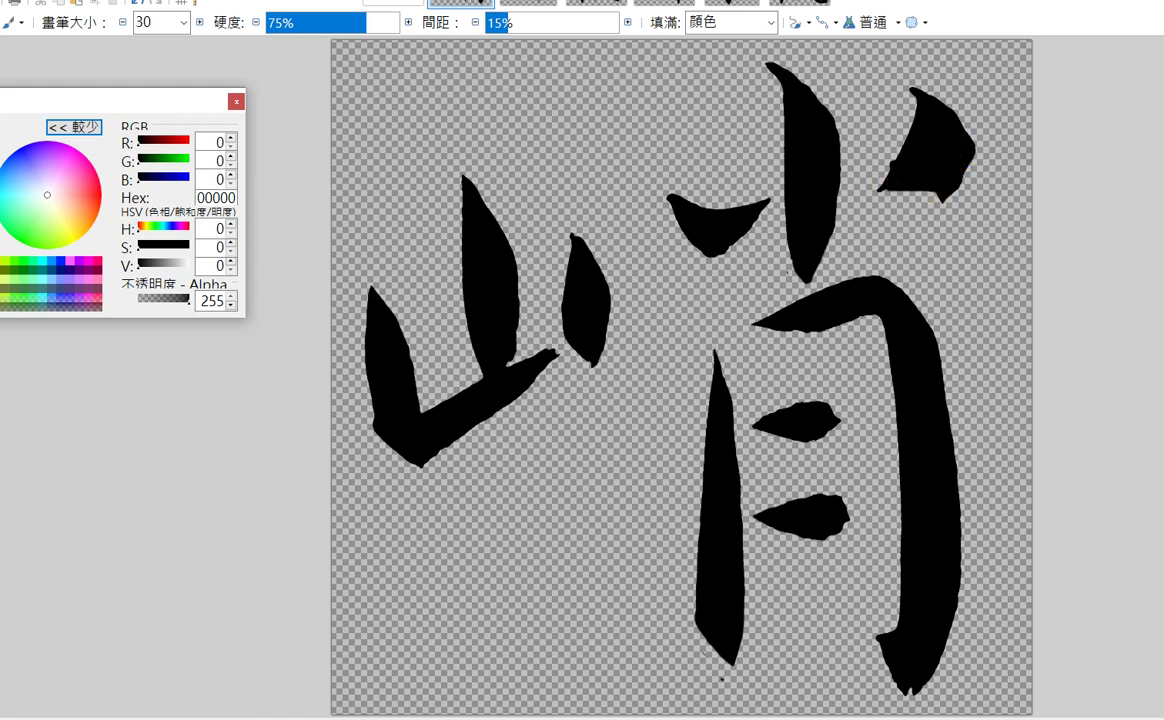
key(e)
mouse_move(891, 155)
mouse_down()
mouse_move(886, 164)
mouse_move(944, 198)
mouse_up()
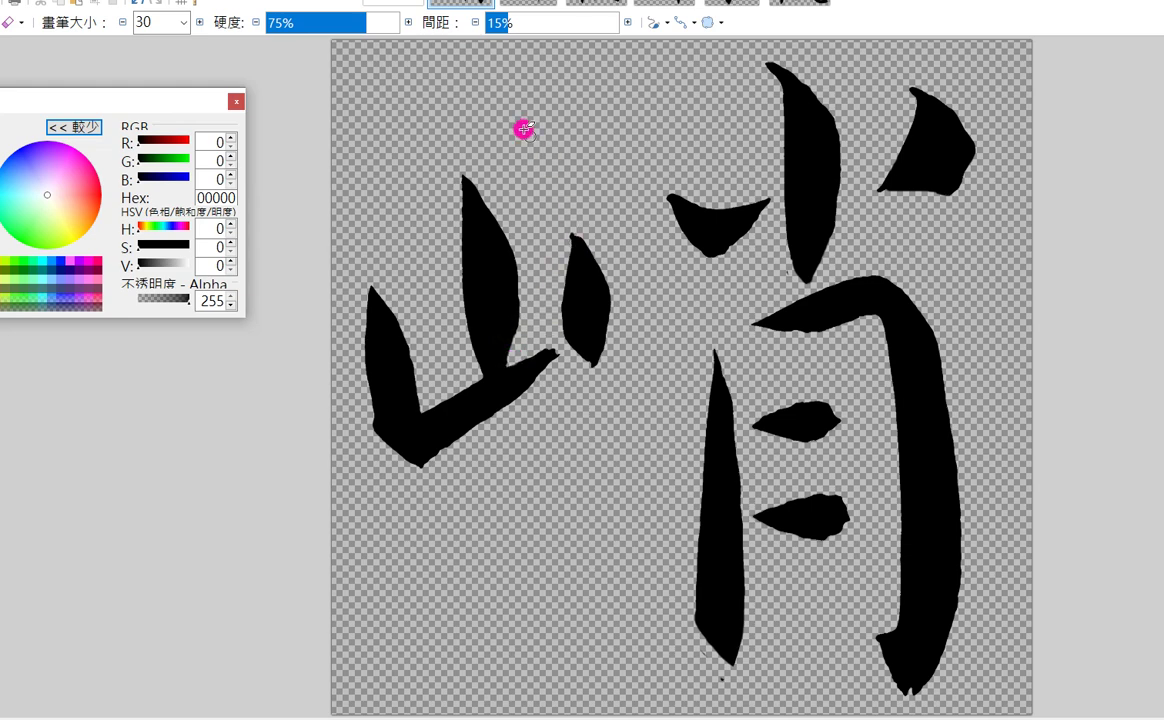
Step: Save the 峭 image with the default save settings and close it
right_click(468, 3)
click(515, 73)
key(Return)
key(Return)
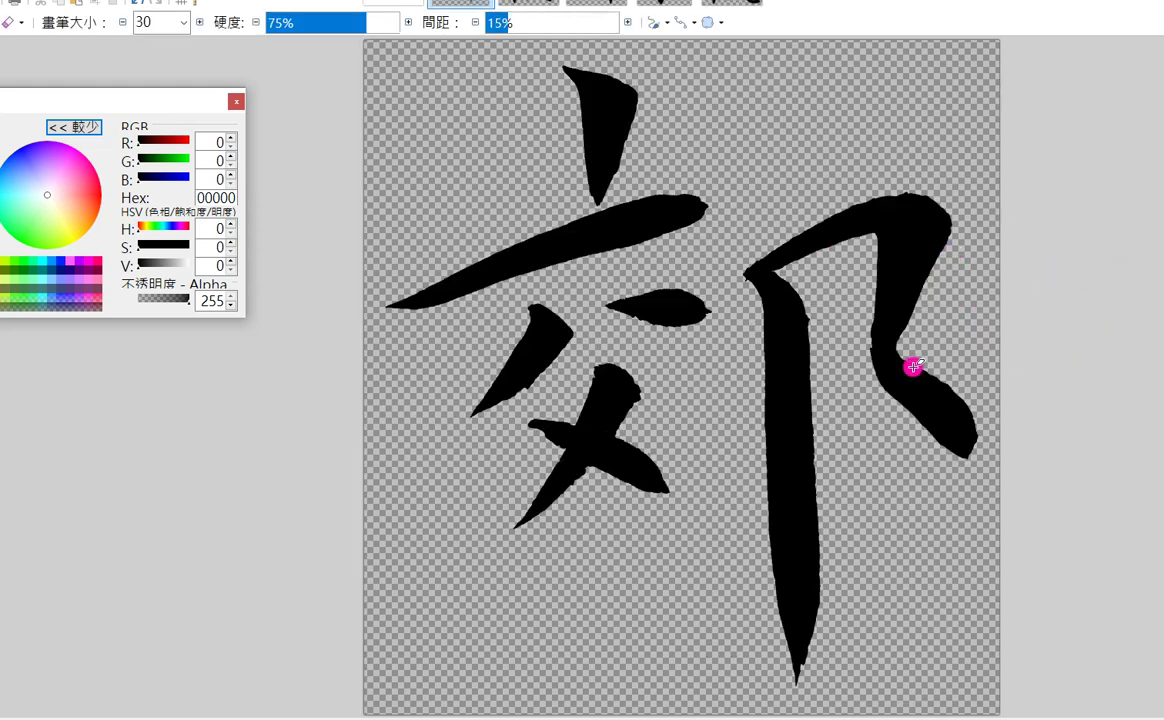
Step: Erase the ragged tip of 郊's long vertical and the rough upper edge of the right component's lower tail
mouse_move(785, 651)
mouse_down()
mouse_move(798, 680)
mouse_move(810, 648)
mouse_up()
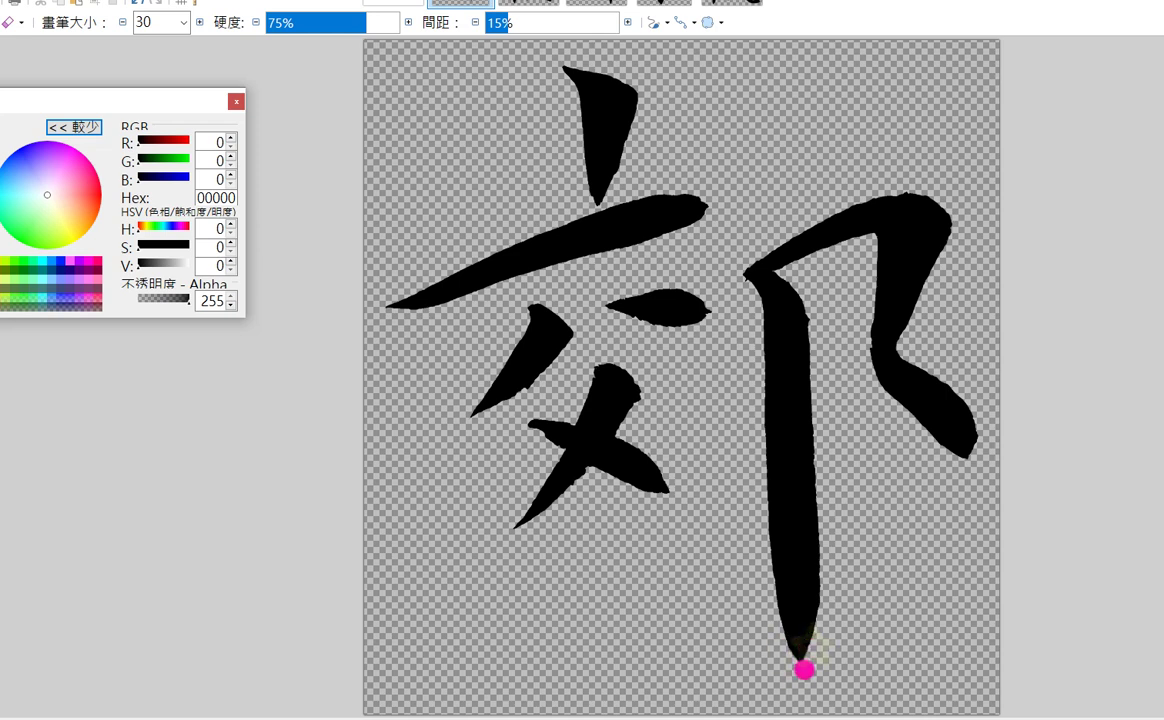
drag(899, 351, 983, 410)
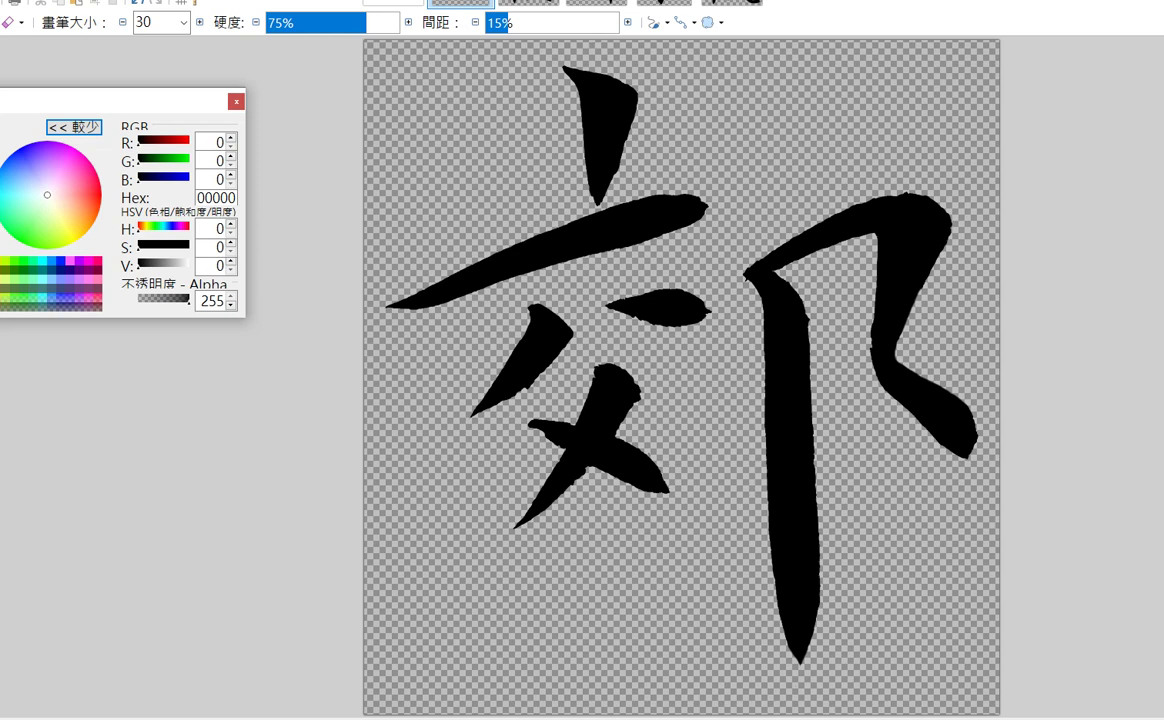
Step: Smooth in black 郊's crossing left-falling stroke, and round off the end of the right component's lower tail
key(b)
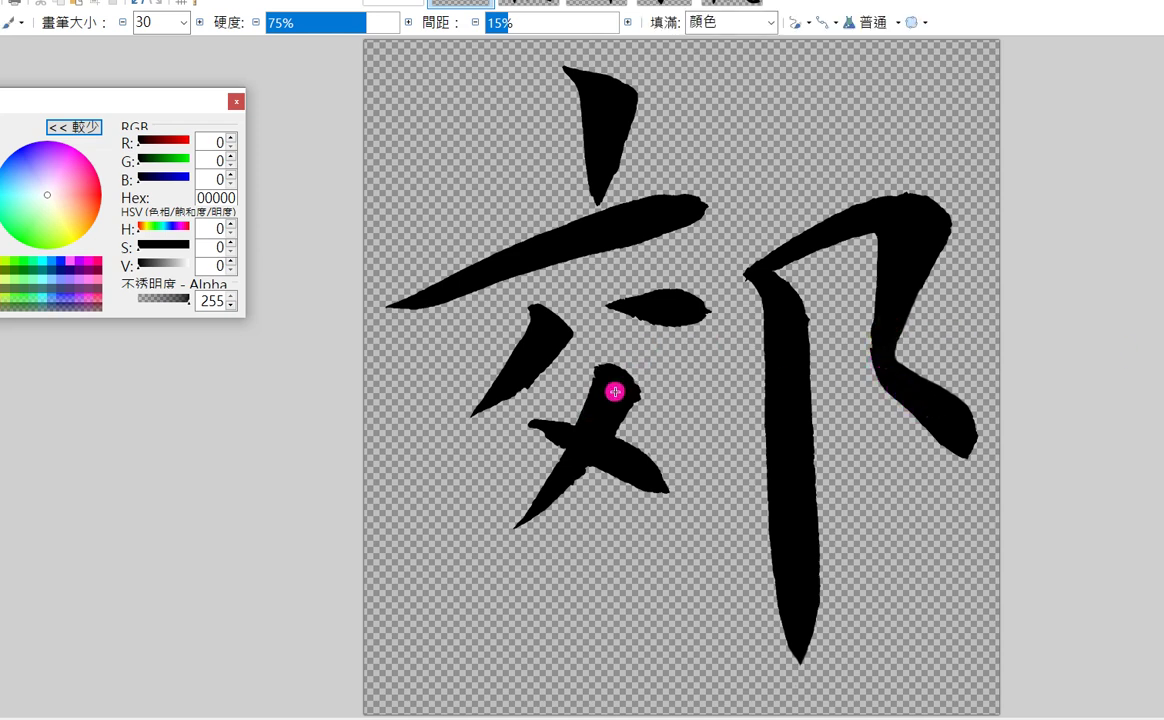
mouse_move(622, 380)
mouse_down()
mouse_move(636, 403)
mouse_move(570, 480)
mouse_up()
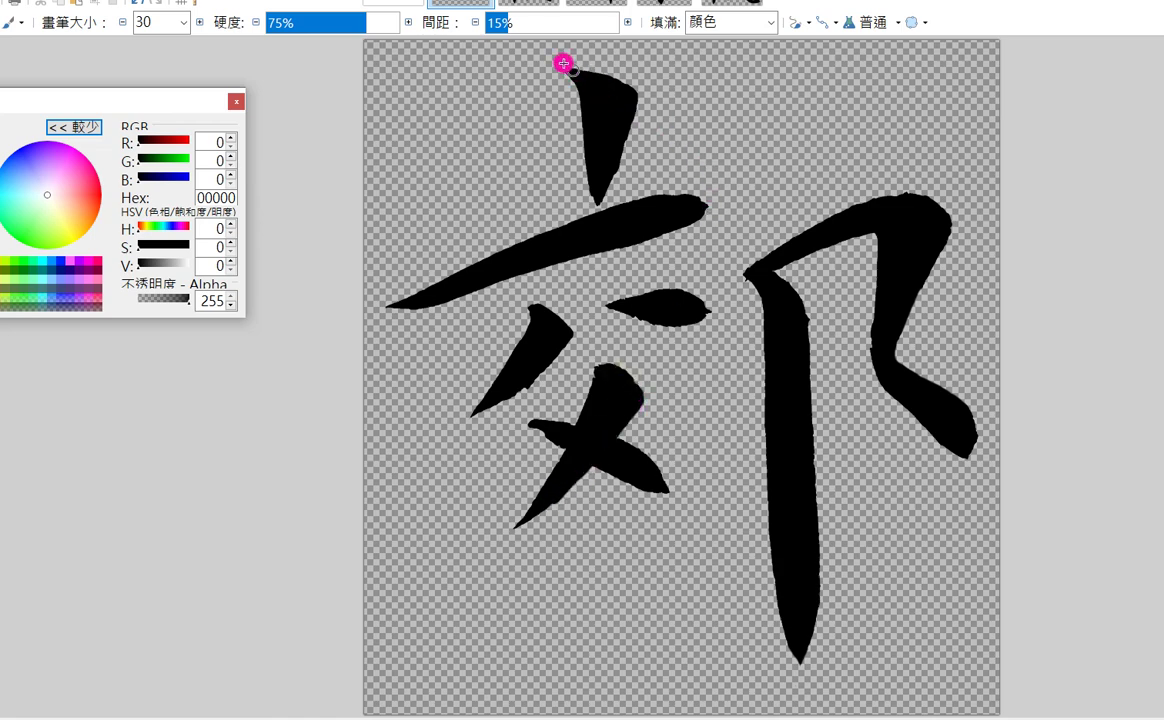
right_click(471, 3)
click(494, 47)
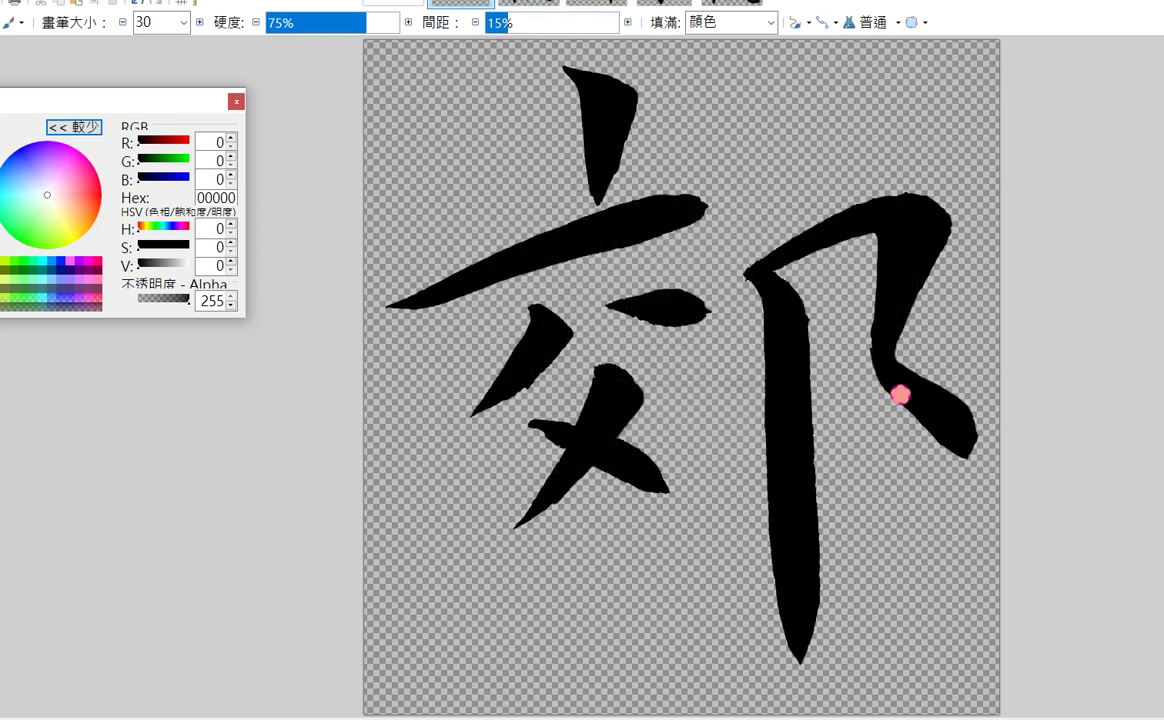
drag(968, 411, 974, 440)
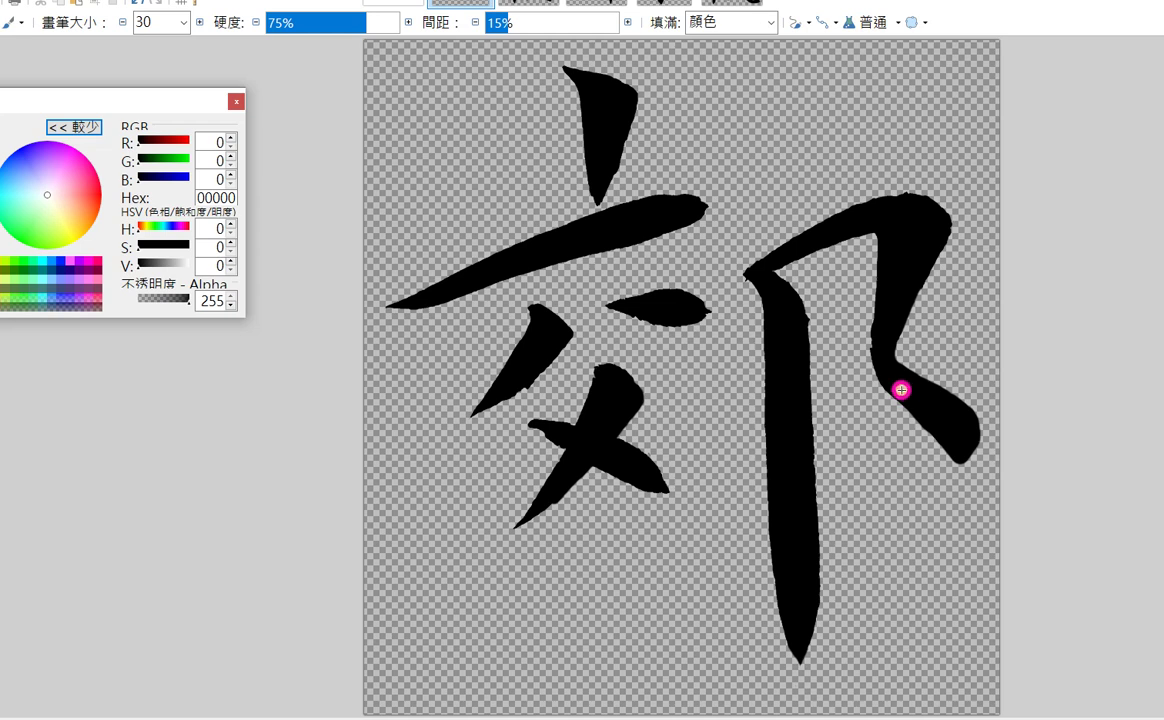
drag(971, 435, 964, 455)
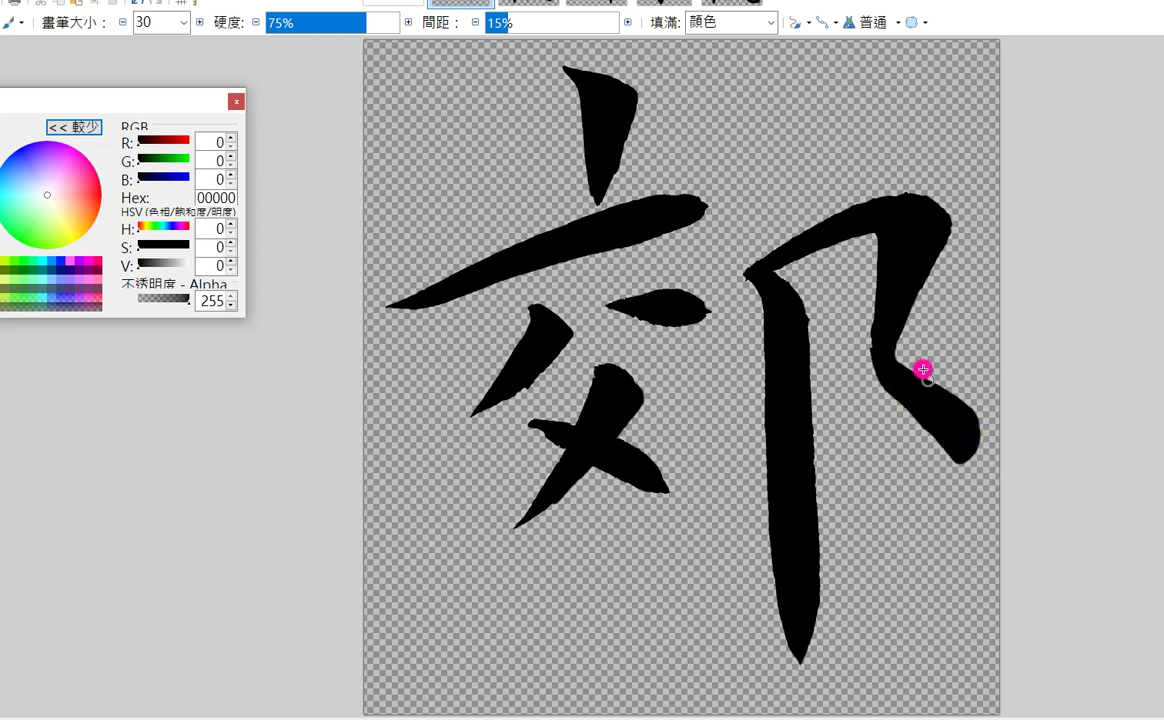
Step: Save the 郊 image and close it
right_click(445, 4)
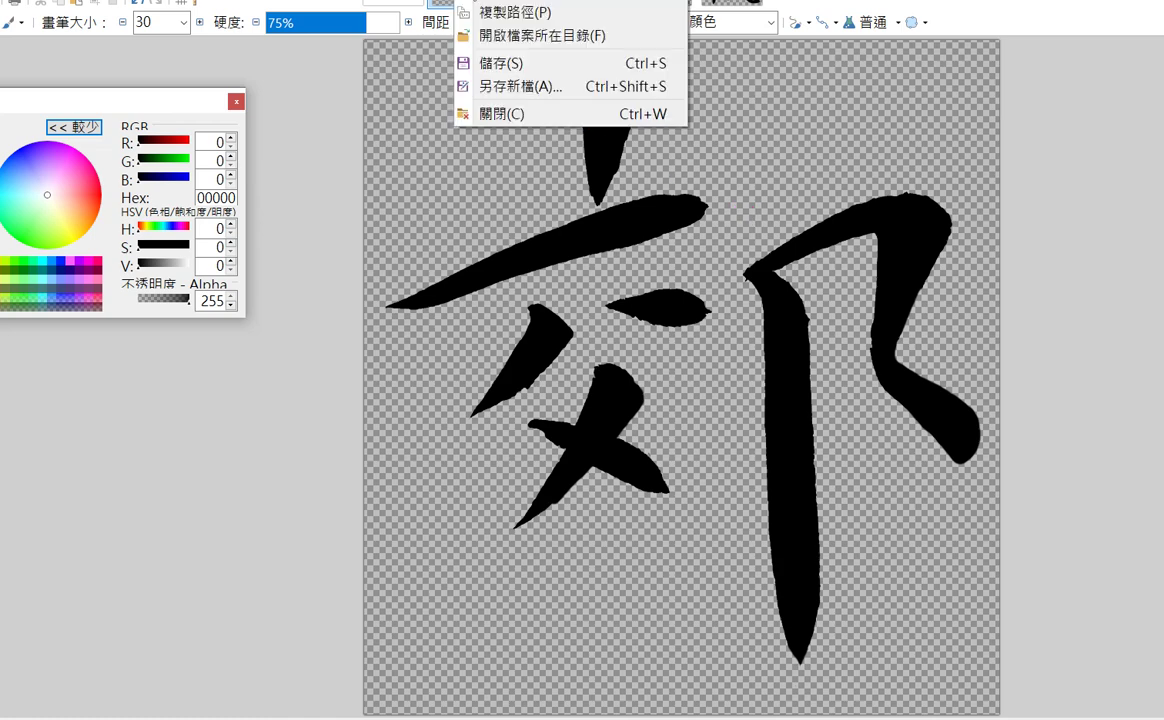
click(508, 62)
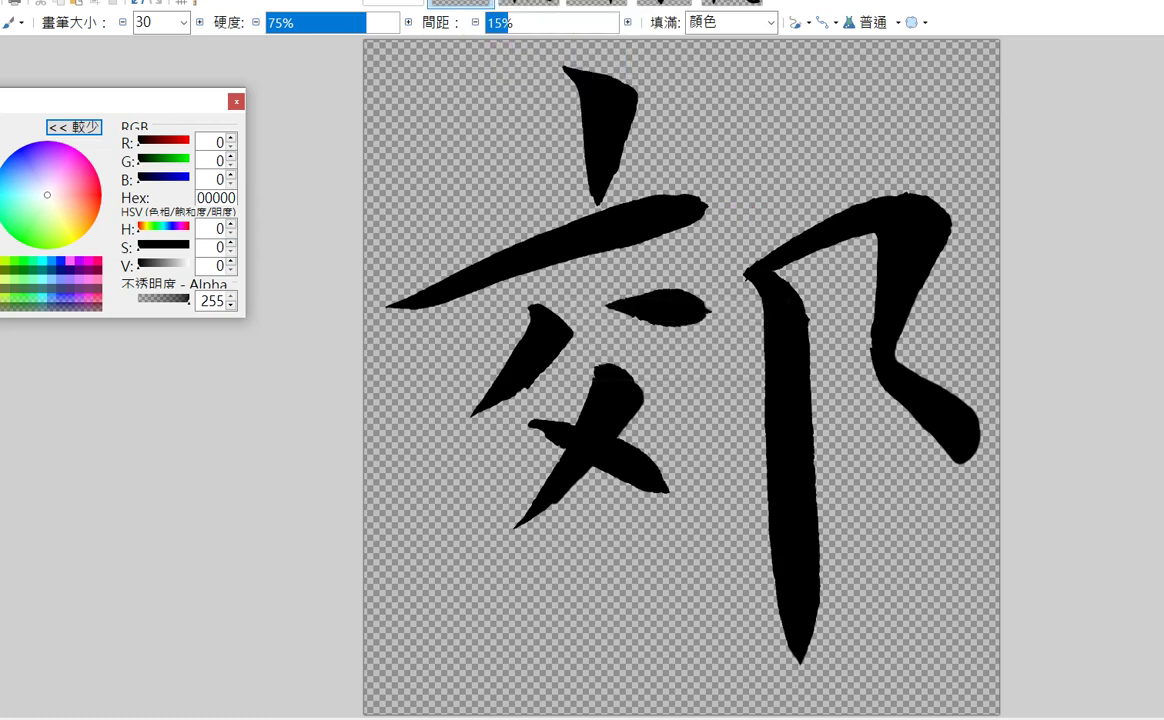
key(ctrl+w)
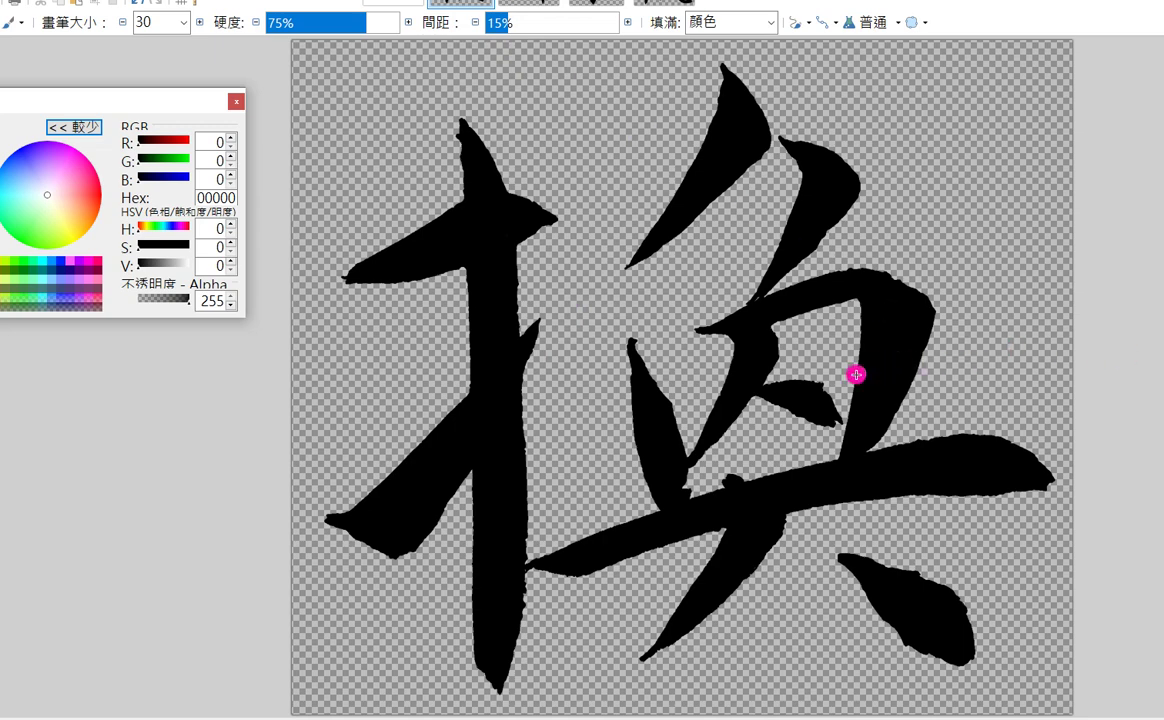
Step: Smooth in black the small inner dot of 換 and erase the rough edges of its lower-right dot
mouse_move(818, 390)
mouse_down()
mouse_move(834, 416)
mouse_move(818, 408)
mouse_up()
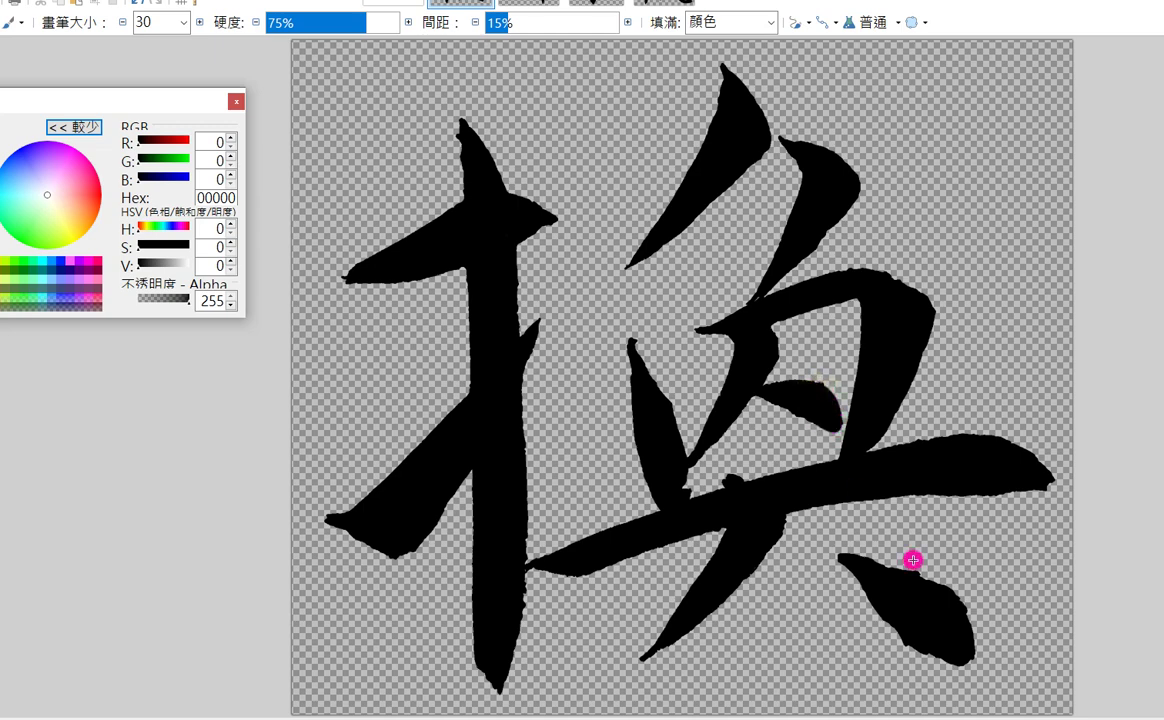
key(e)
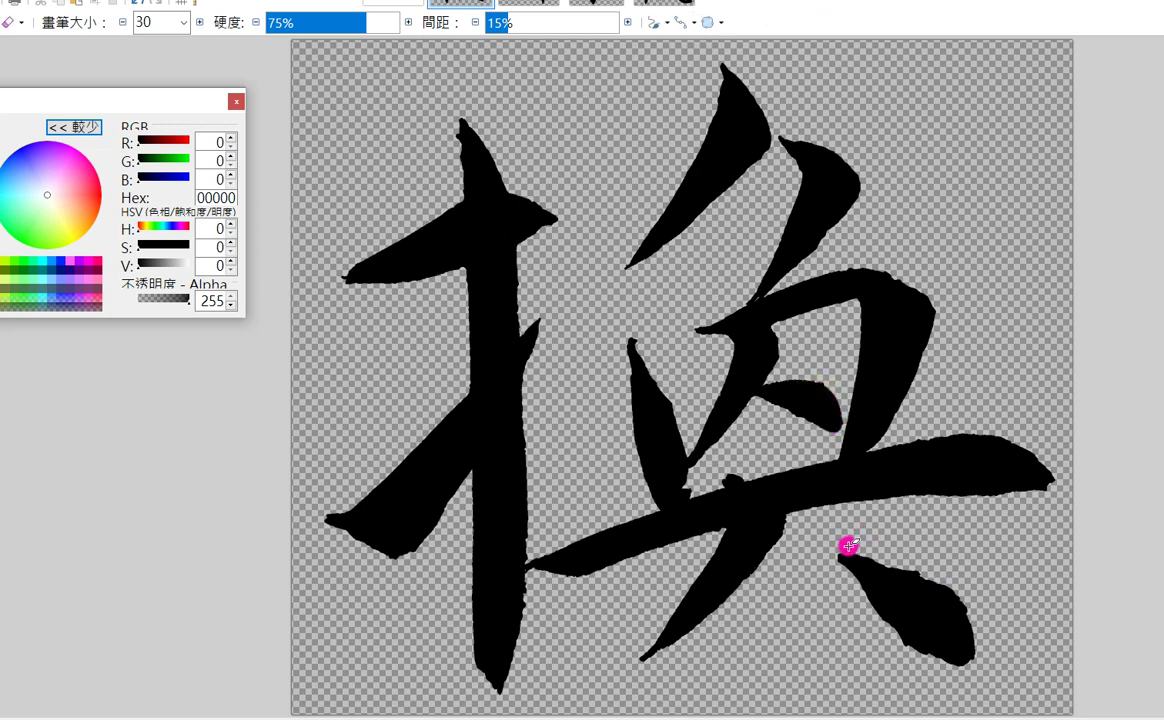
mouse_move(840, 548)
mouse_down()
mouse_move(917, 572)
mouse_move(1001, 630)
mouse_up()
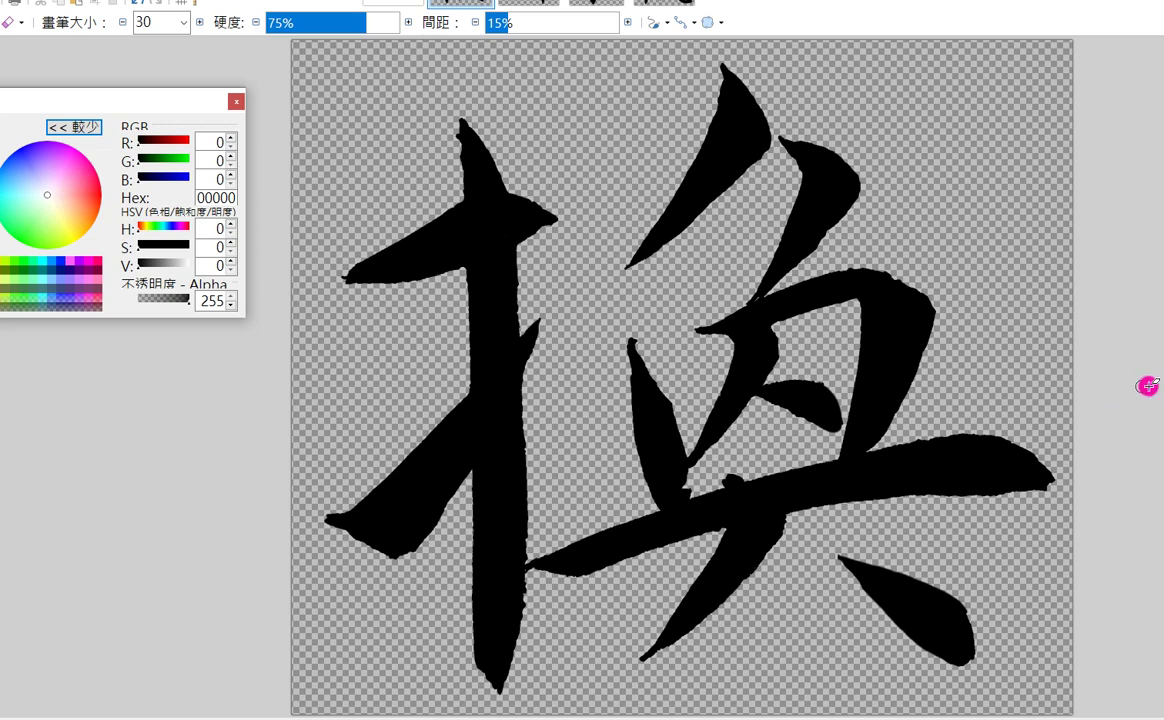
Step: Fill in black the right end and underside of 換's long horizontal, and erase the rough edge and tip of the left-falling leg below
key(b)
drag(1044, 479, 871, 491)
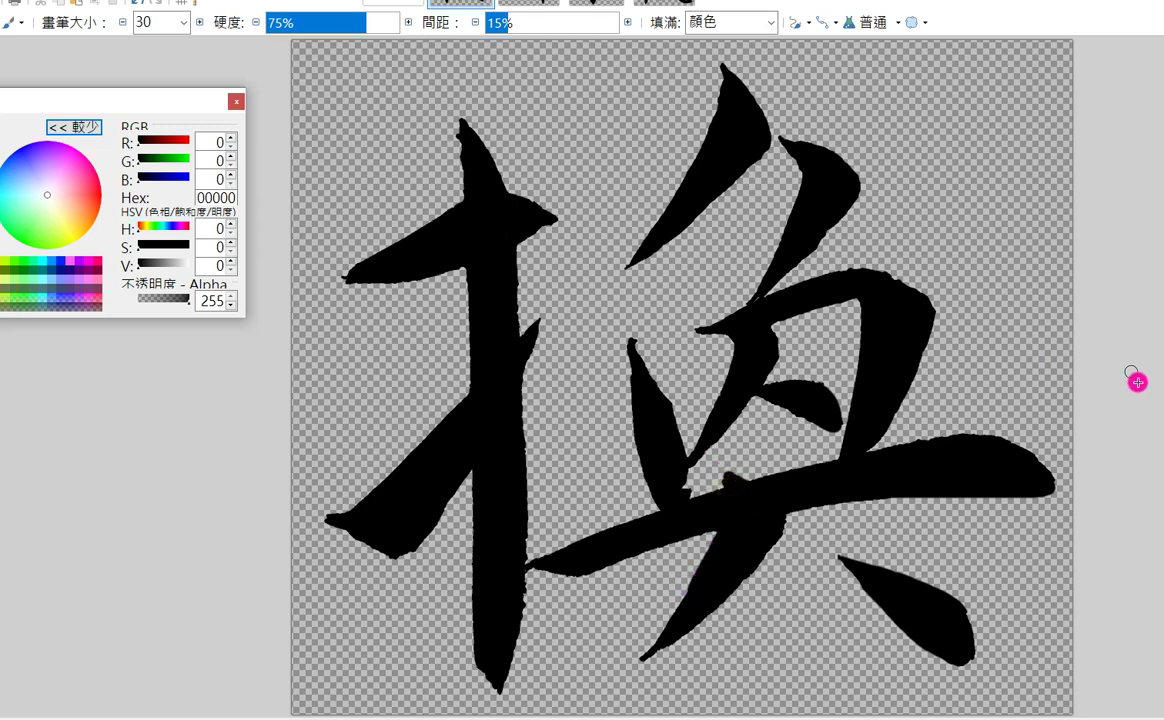
key(e)
mouse_move(729, 598)
mouse_down()
mouse_move(645, 662)
mouse_move(730, 598)
mouse_up()
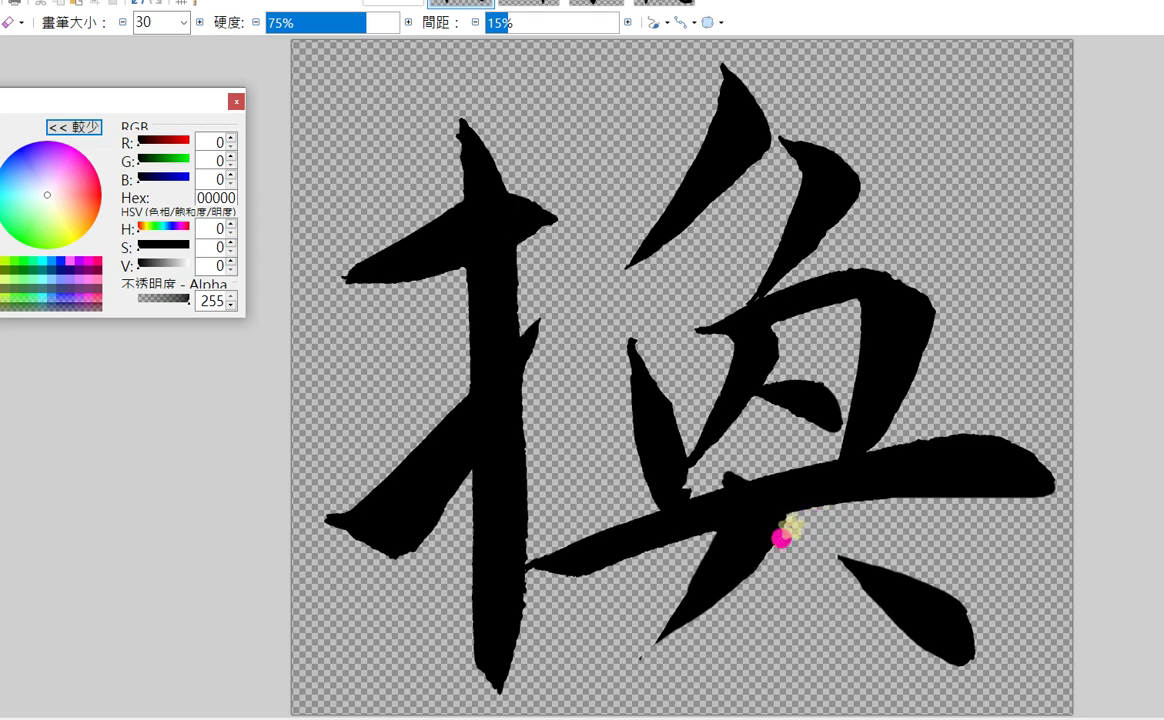
drag(757, 572, 643, 646)
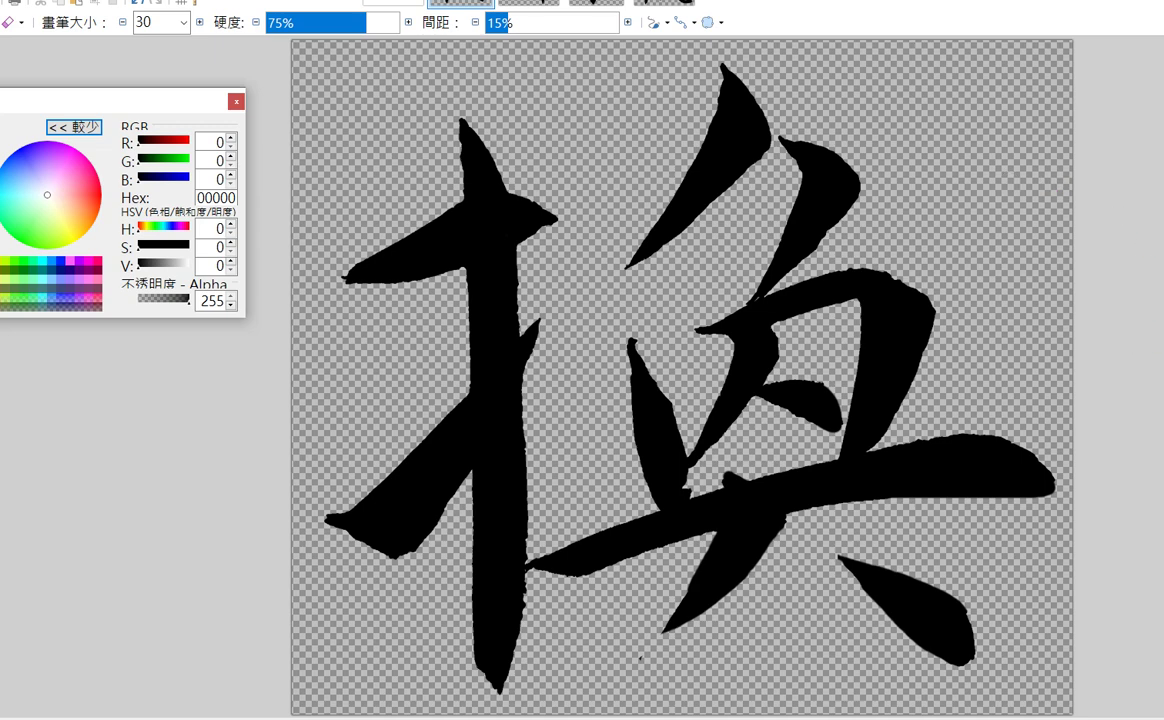
Step: Smooth in black the lower edges of 換's two top falling strokes and the right edge of the short left stroke beneath
key(b)
drag(752, 155, 672, 224)
drag(727, 181, 700, 214)
drag(842, 205, 766, 291)
drag(850, 197, 833, 200)
mouse_move(683, 458)
mouse_down()
mouse_move(690, 504)
mouse_move(687, 491)
mouse_up()
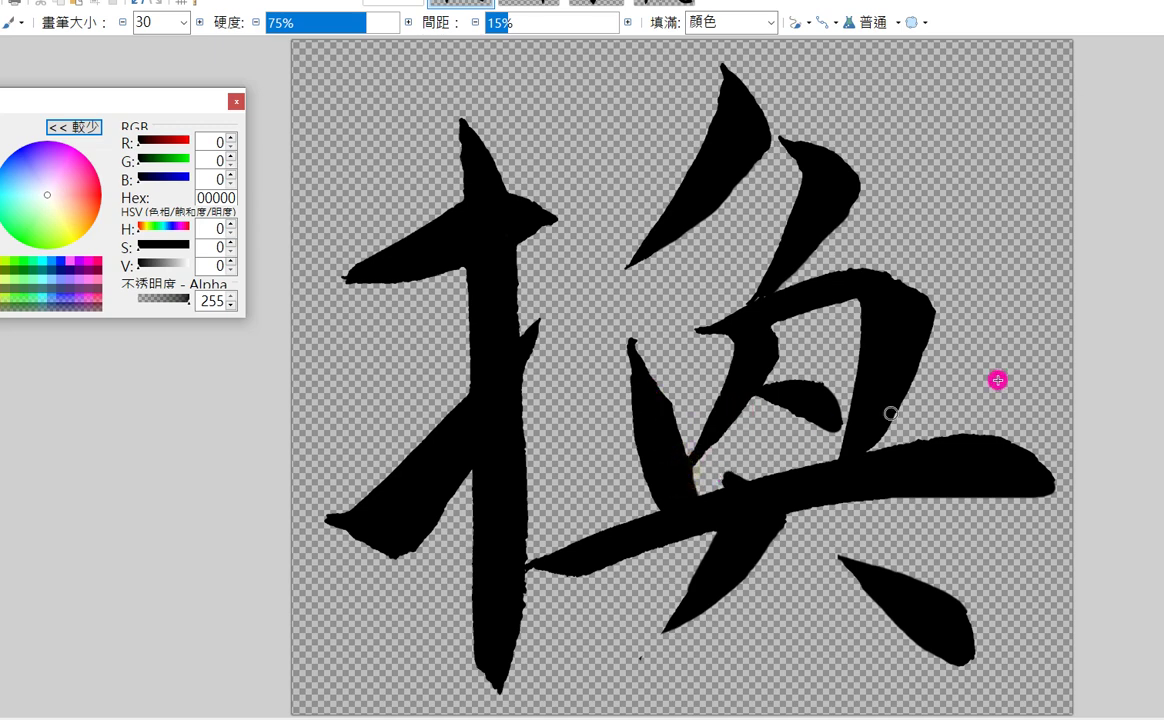
key(e)
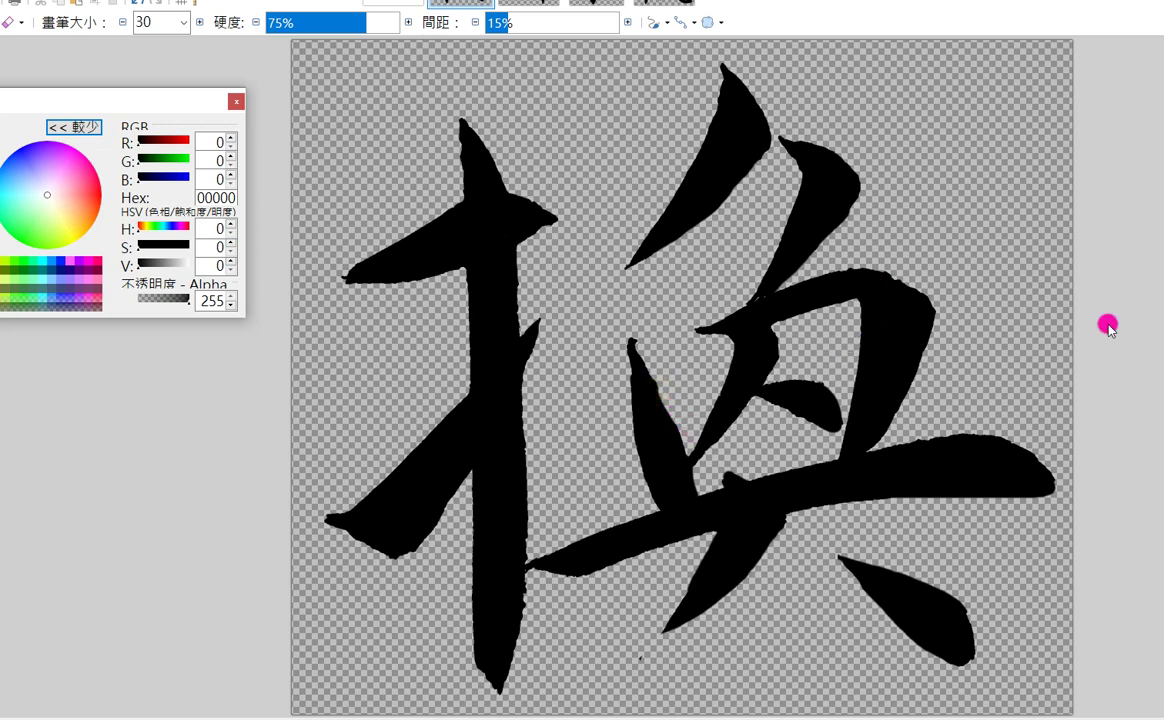
Step: Smooth in black the turning corner in 換's right component and the left ends of the hand radical's two side strokes
key(b)
mouse_move(895, 282)
mouse_down()
mouse_move(927, 300)
mouse_move(915, 346)
mouse_move(895, 362)
mouse_up()
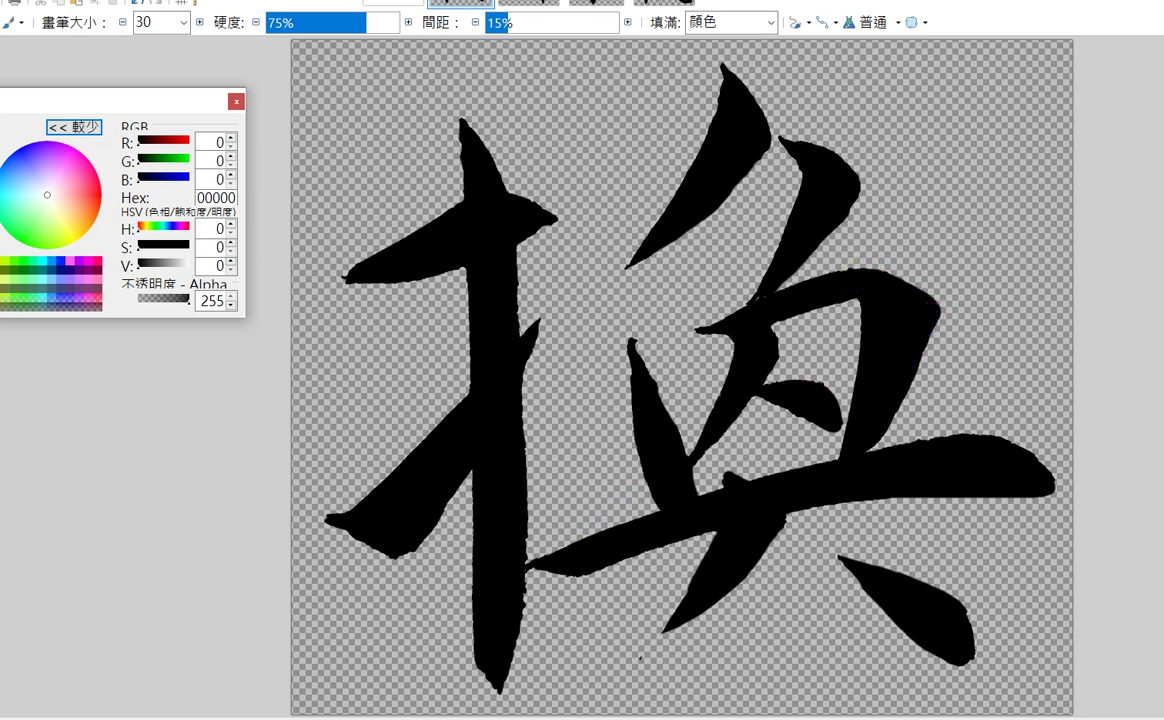
drag(330, 520, 397, 556)
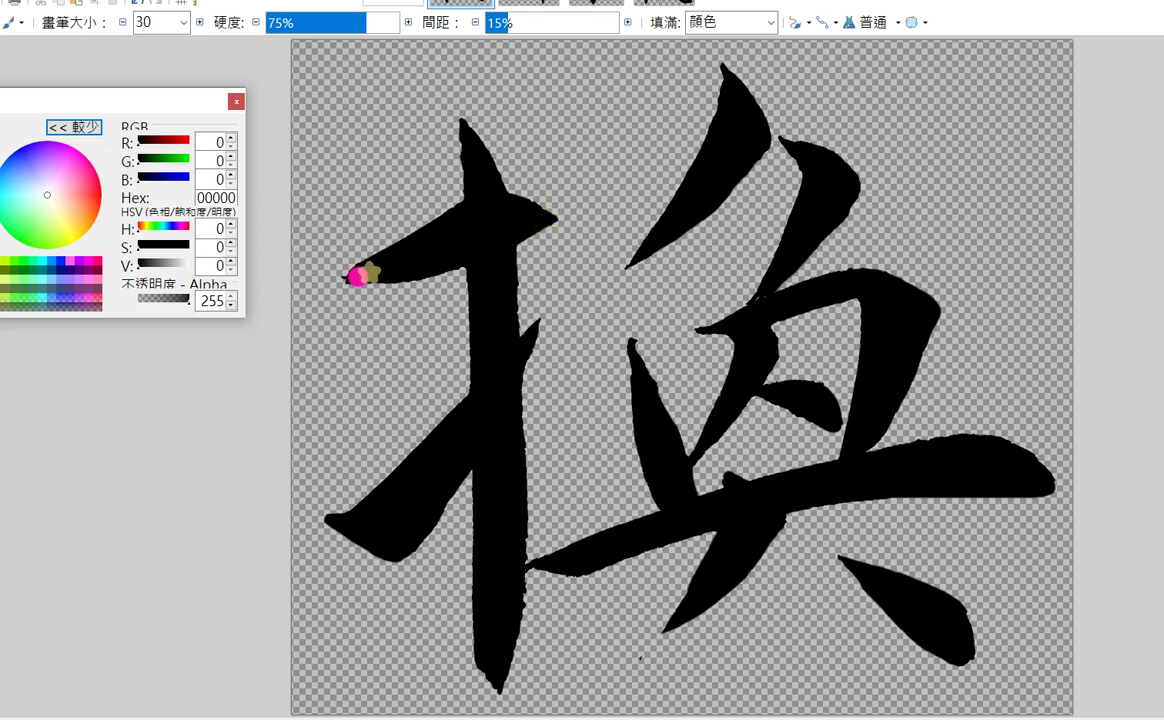
drag(343, 279, 398, 273)
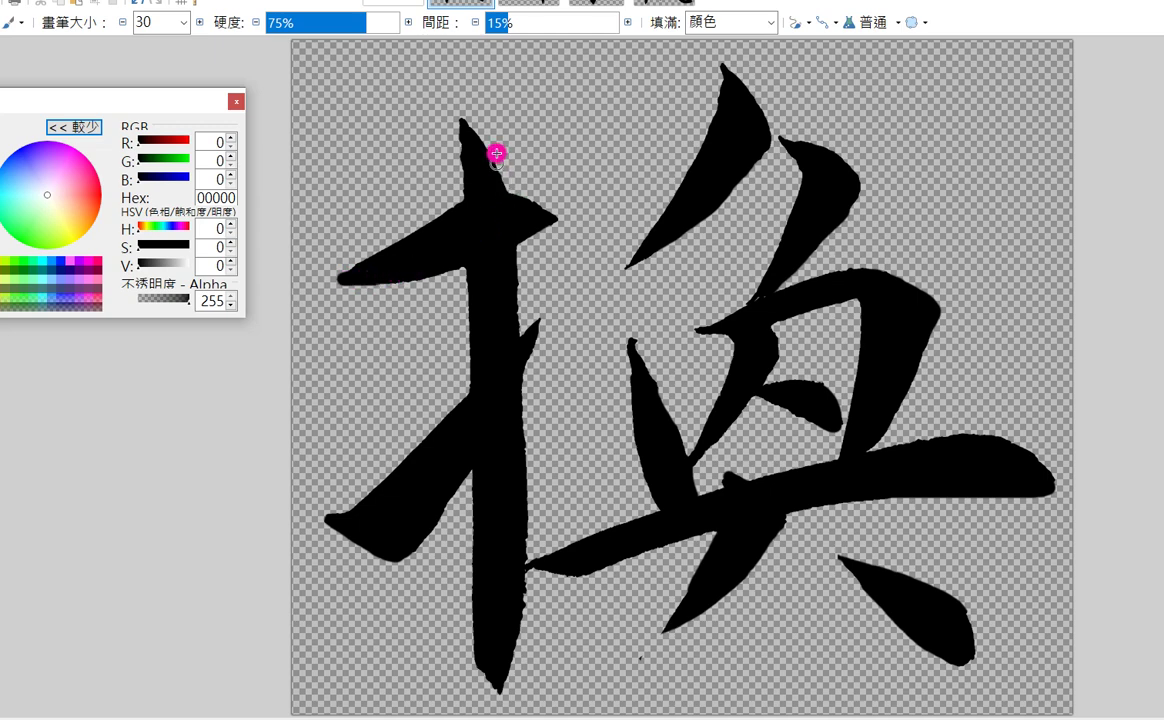
Step: Save the 換 image with the default save settings
click(486, 6)
click(520, 57)
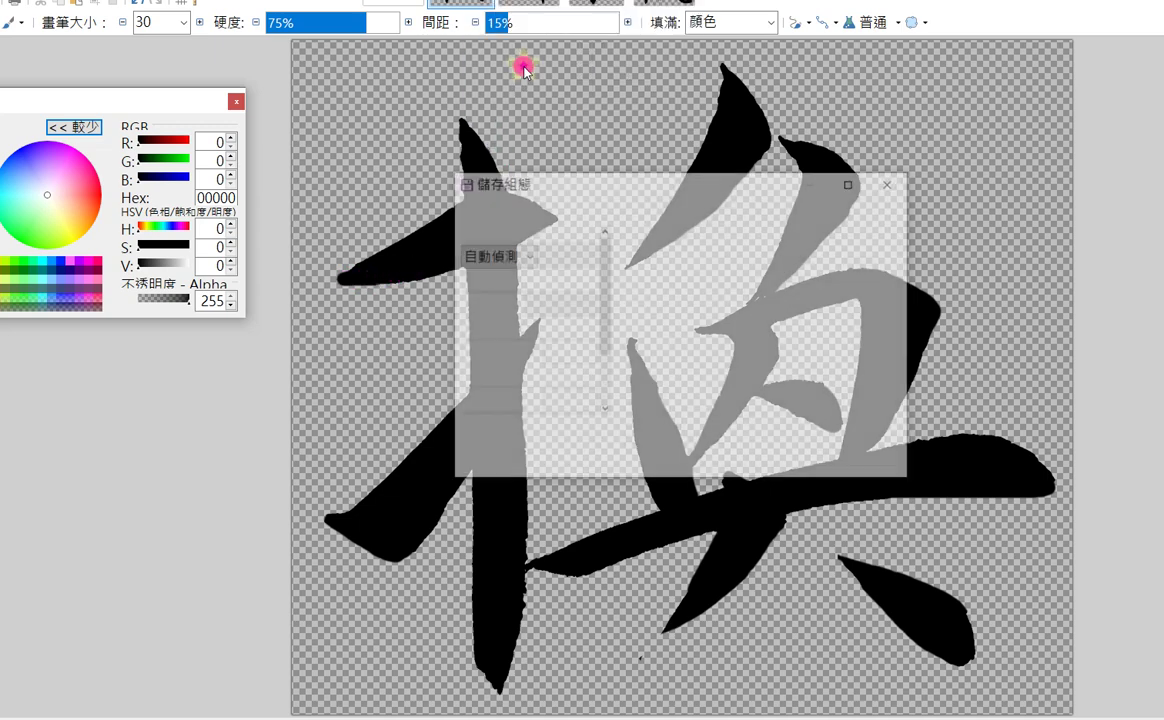
key(Return)
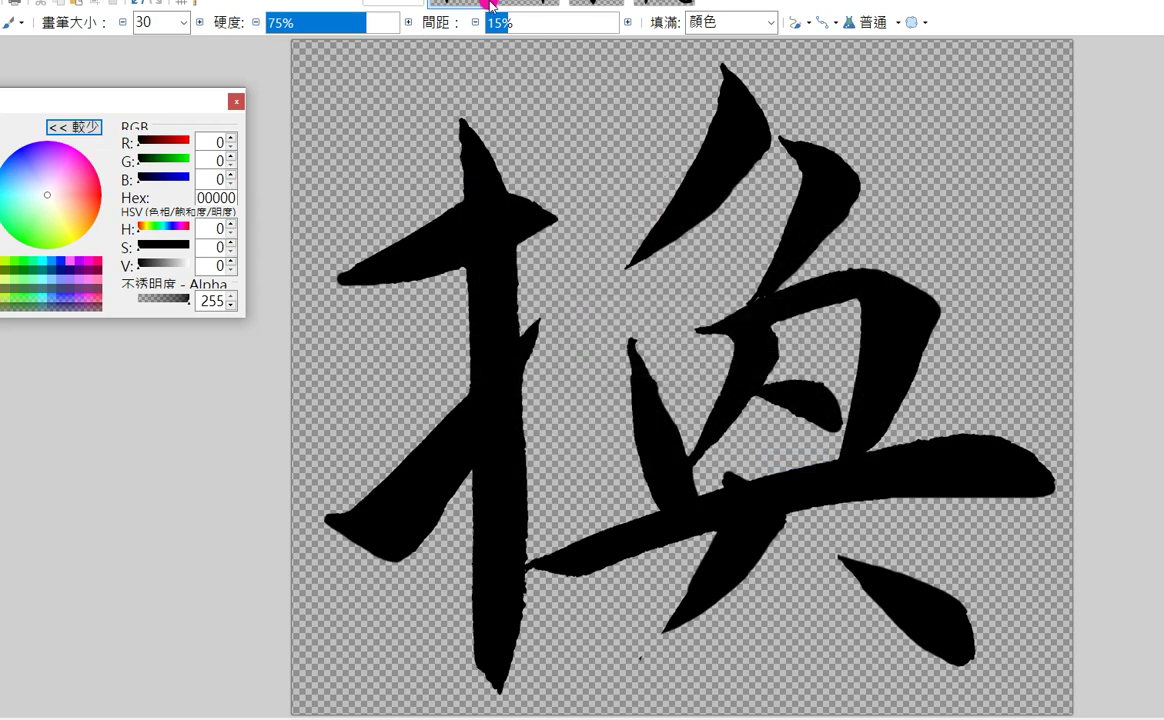
Step: Close the 換 image and smooth the right shoulder, tip and upper part of the central vertical in 棉's 巾 component
key(ctrl+w)
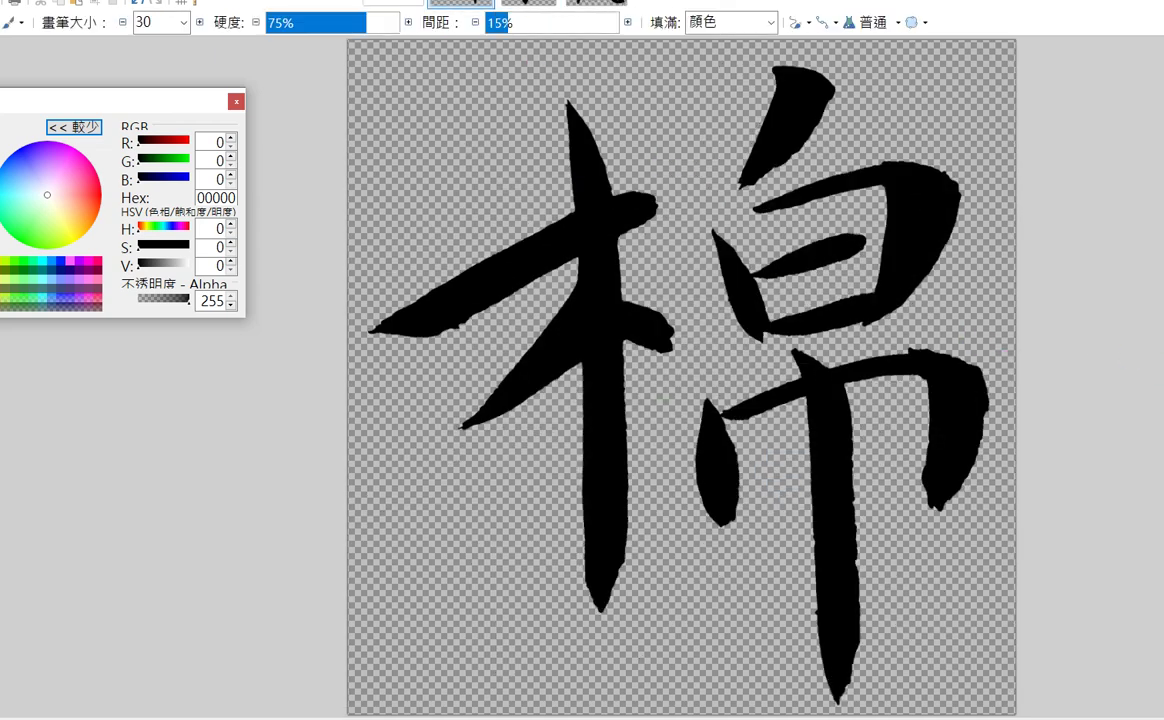
key(e)
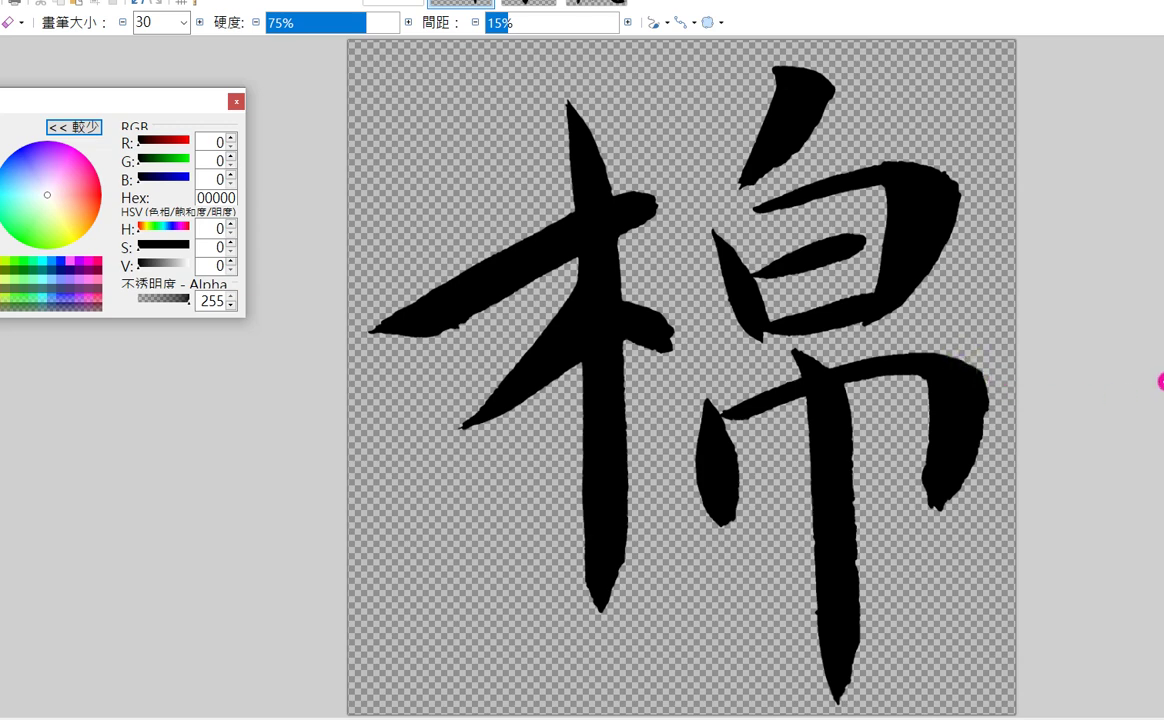
key(b)
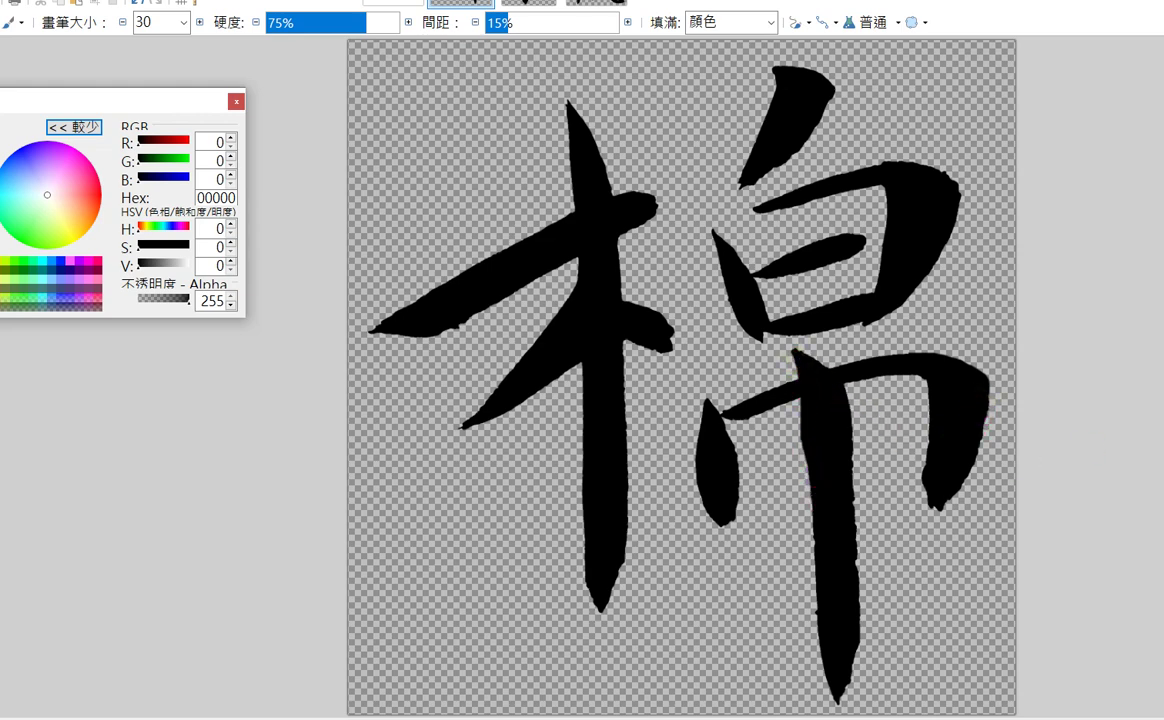
key(e)
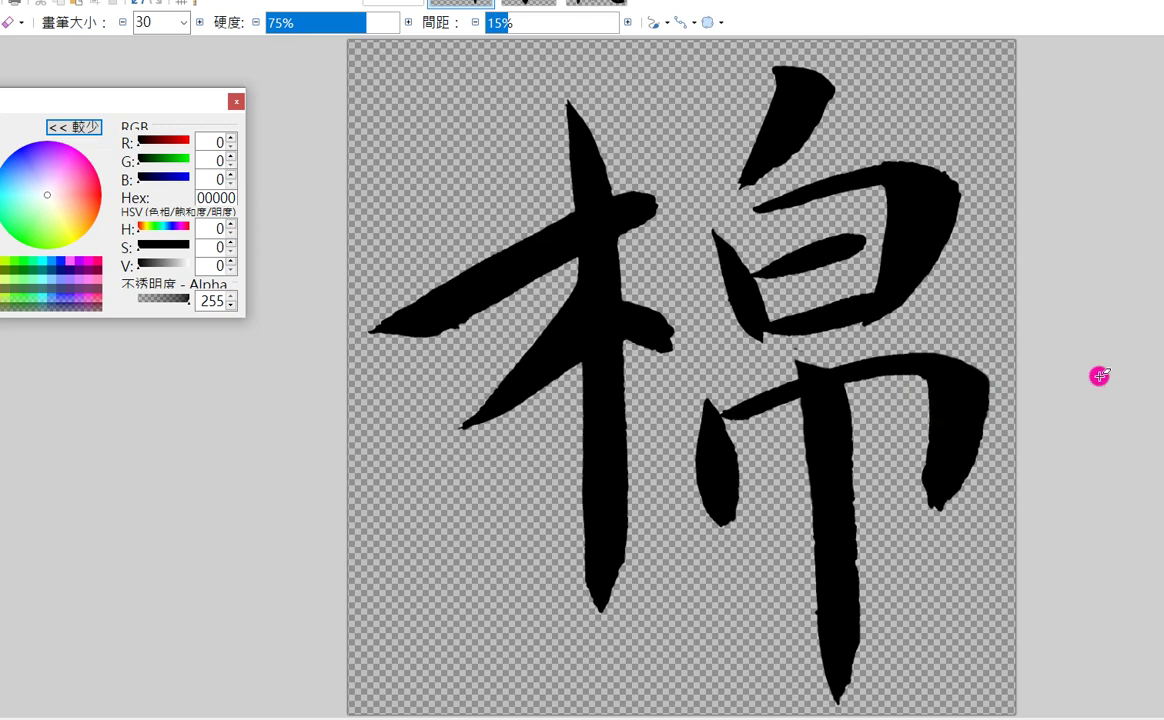
key(b)
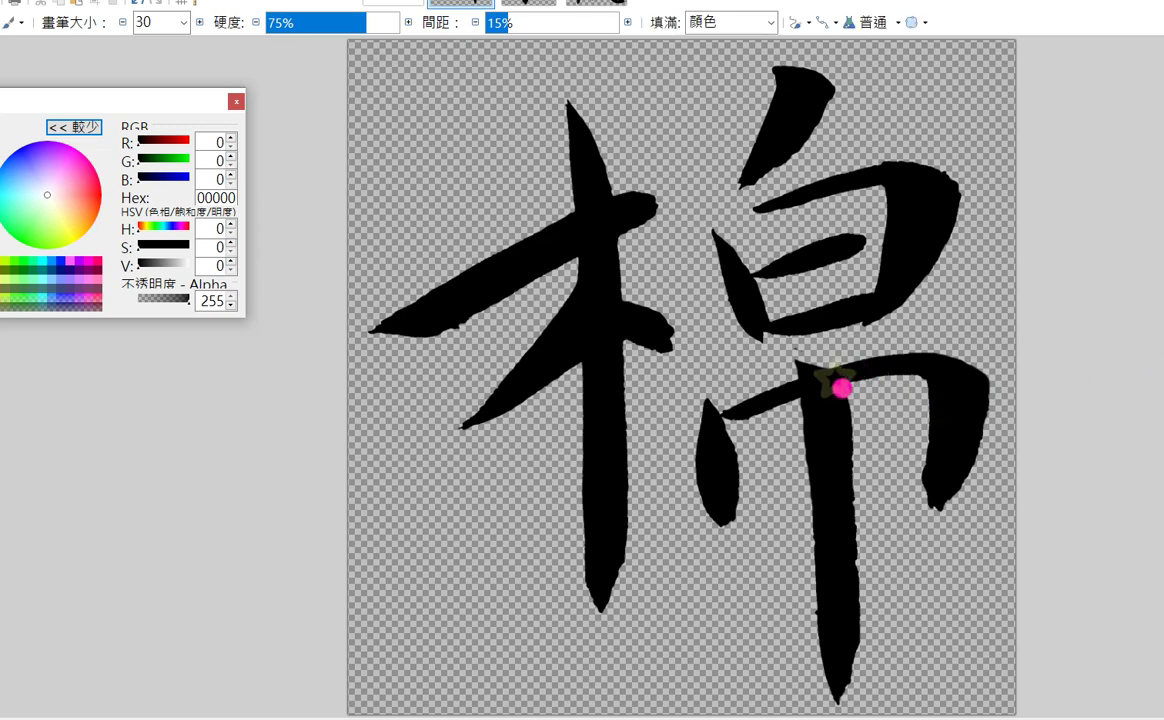
click(816, 369)
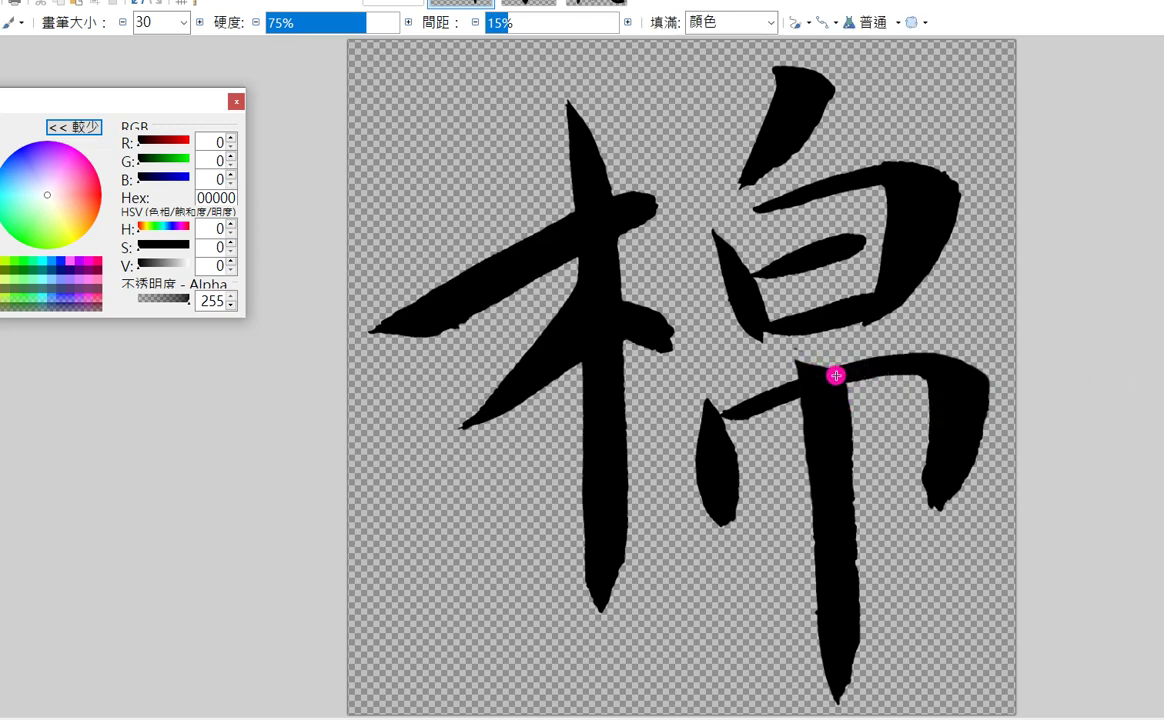
Step: Smooth in black 巾's short left stroke, the end of the wood radical's dot, and the left and bottom edges of 白
mouse_move(729, 469)
mouse_down()
mouse_move(725, 520)
mouse_move(720, 447)
mouse_up()
drag(659, 318, 668, 343)
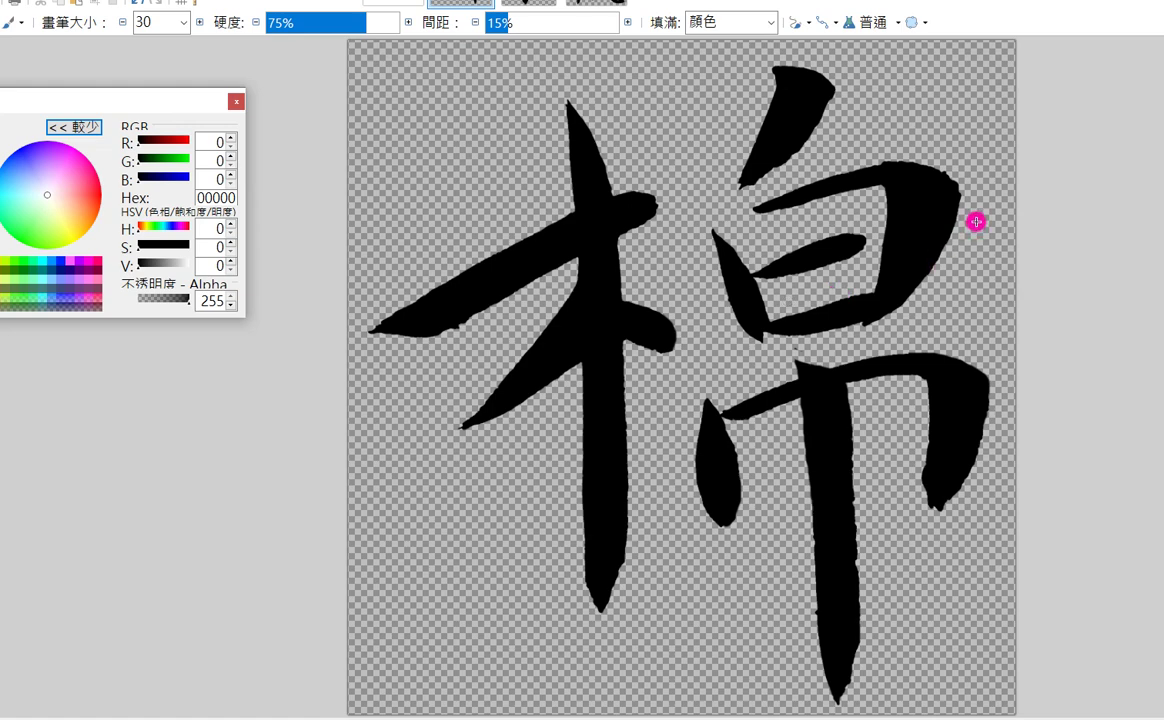
drag(763, 333, 849, 319)
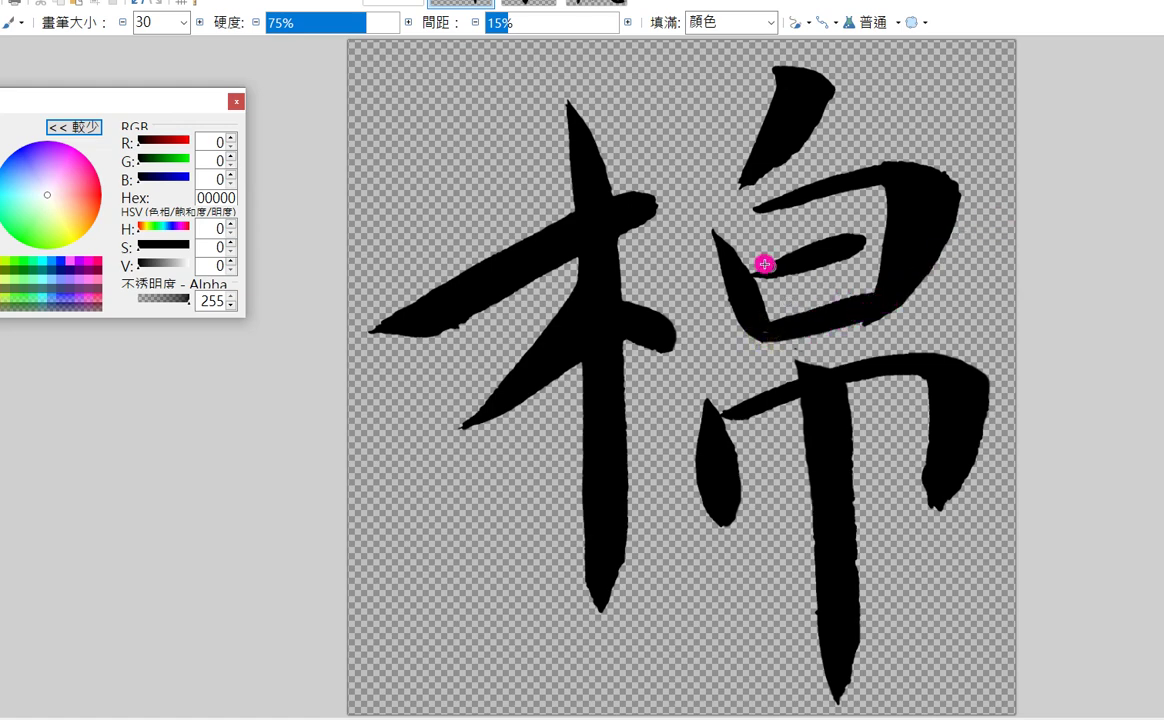
drag(712, 231, 752, 326)
drag(715, 231, 753, 289)
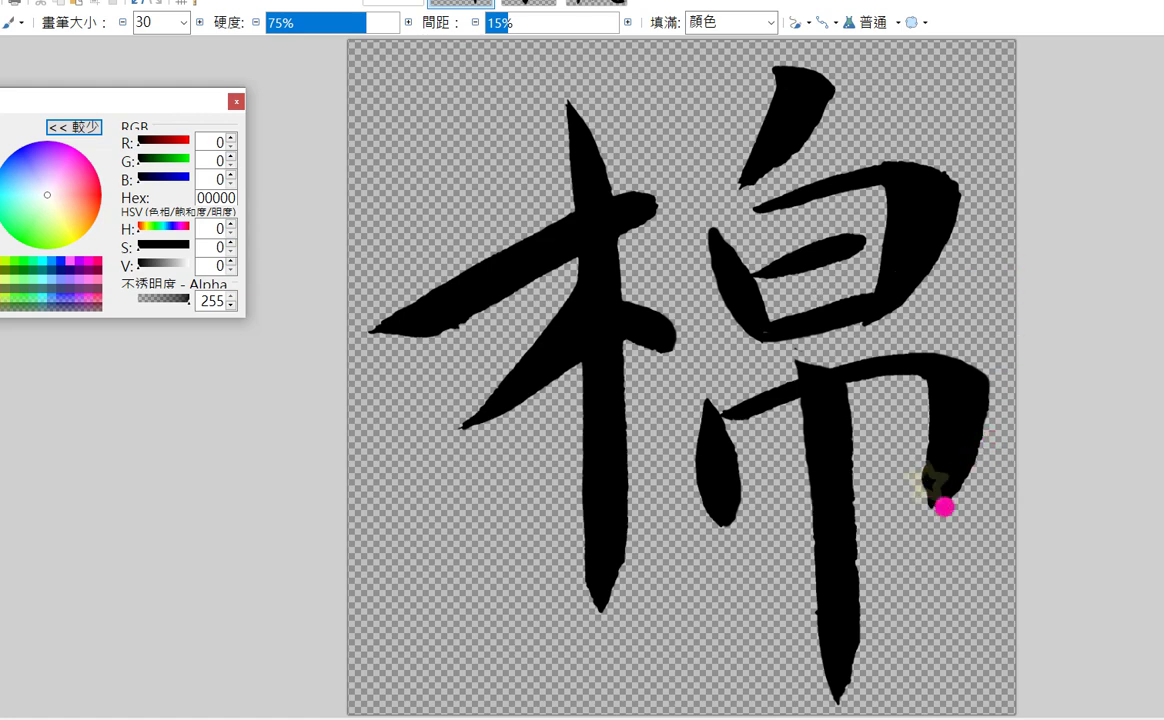
Step: Fill in black the lower tip of 巾's right hook and smooth the right edge of its central vertical
drag(923, 478, 940, 508)
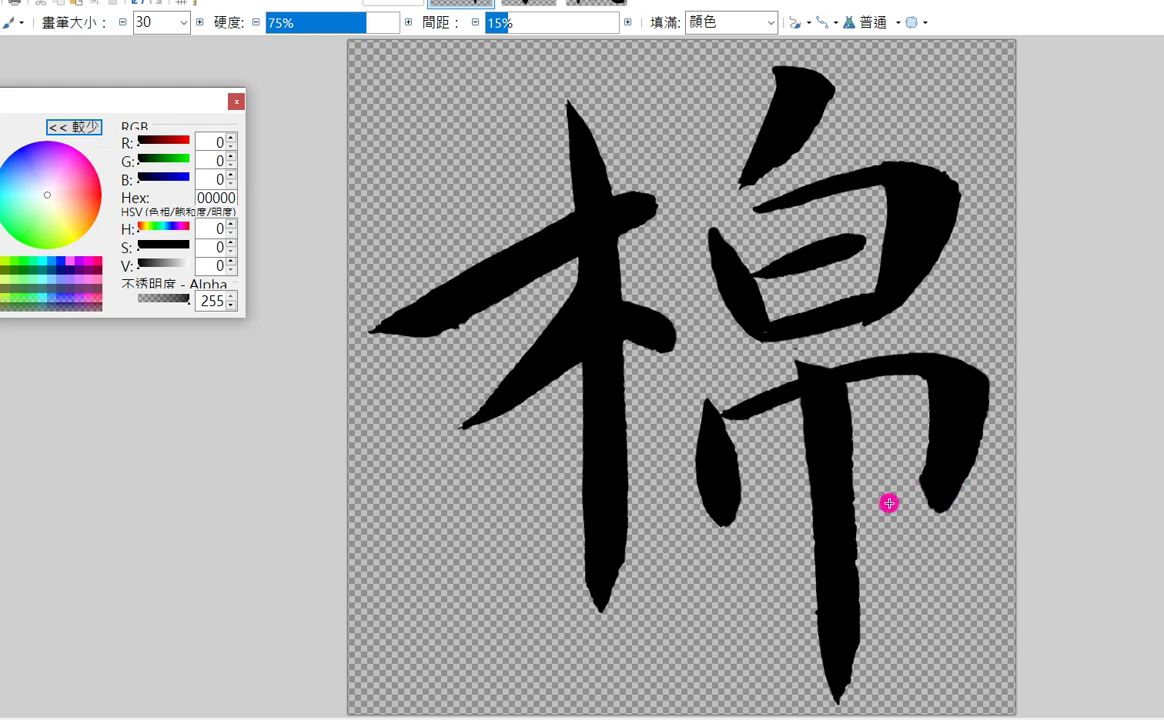
drag(848, 488, 842, 691)
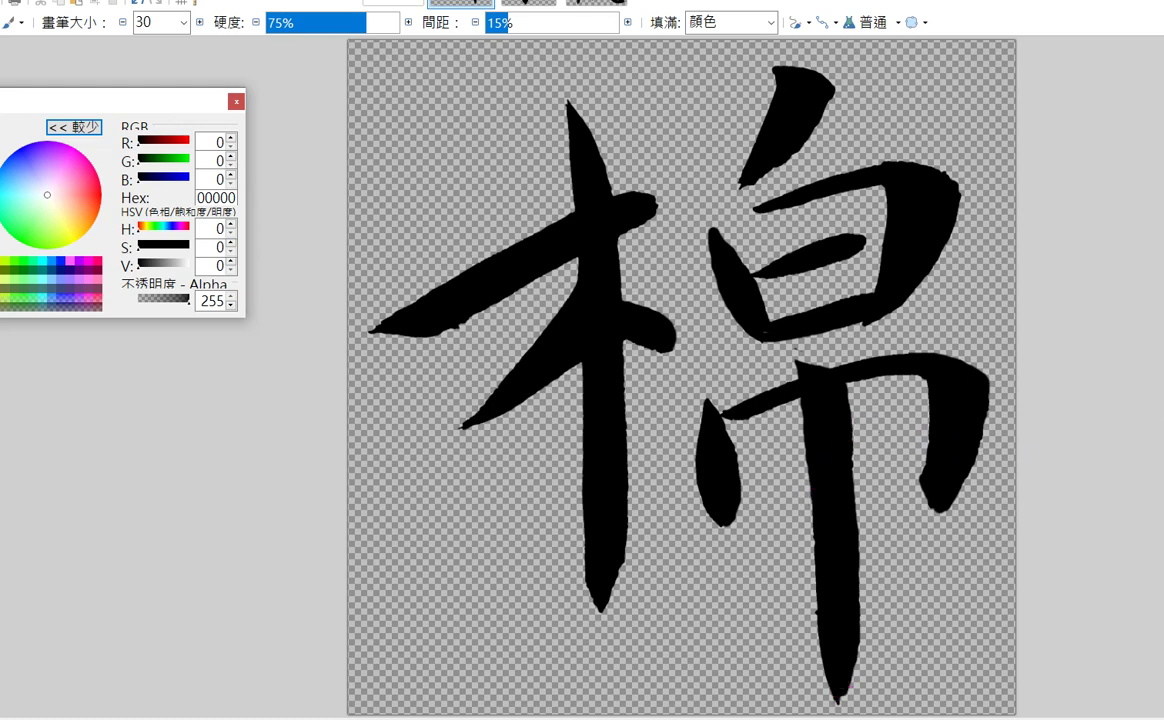
key(e)
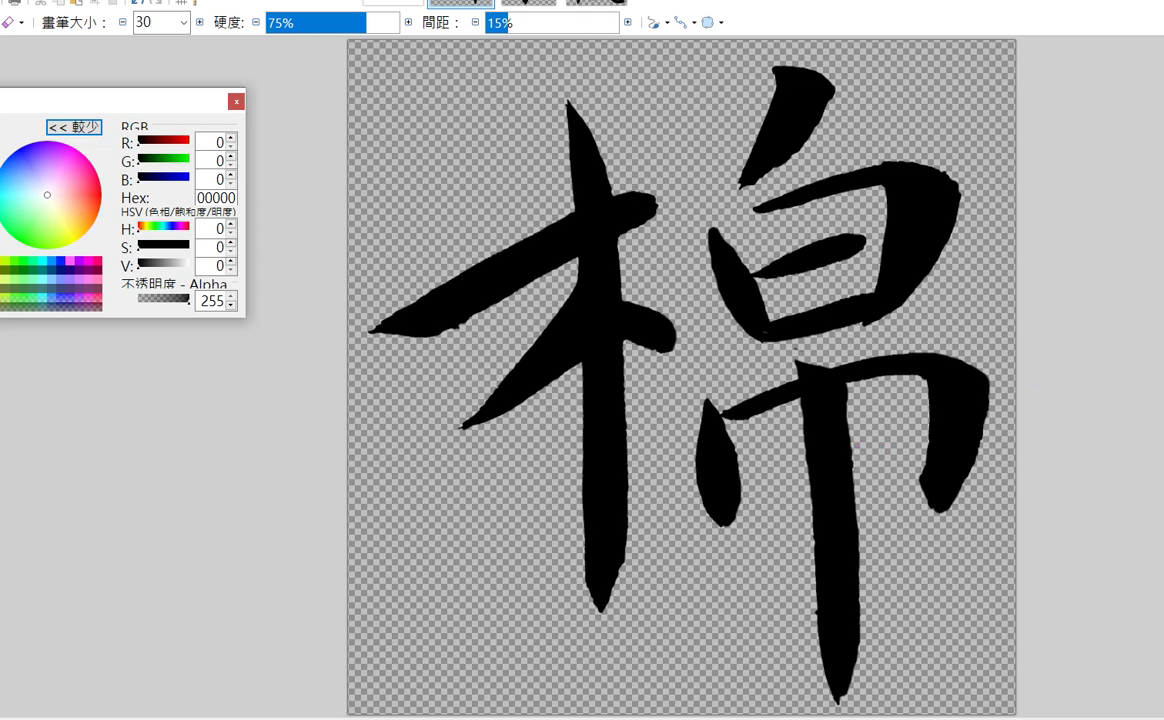
key(b)
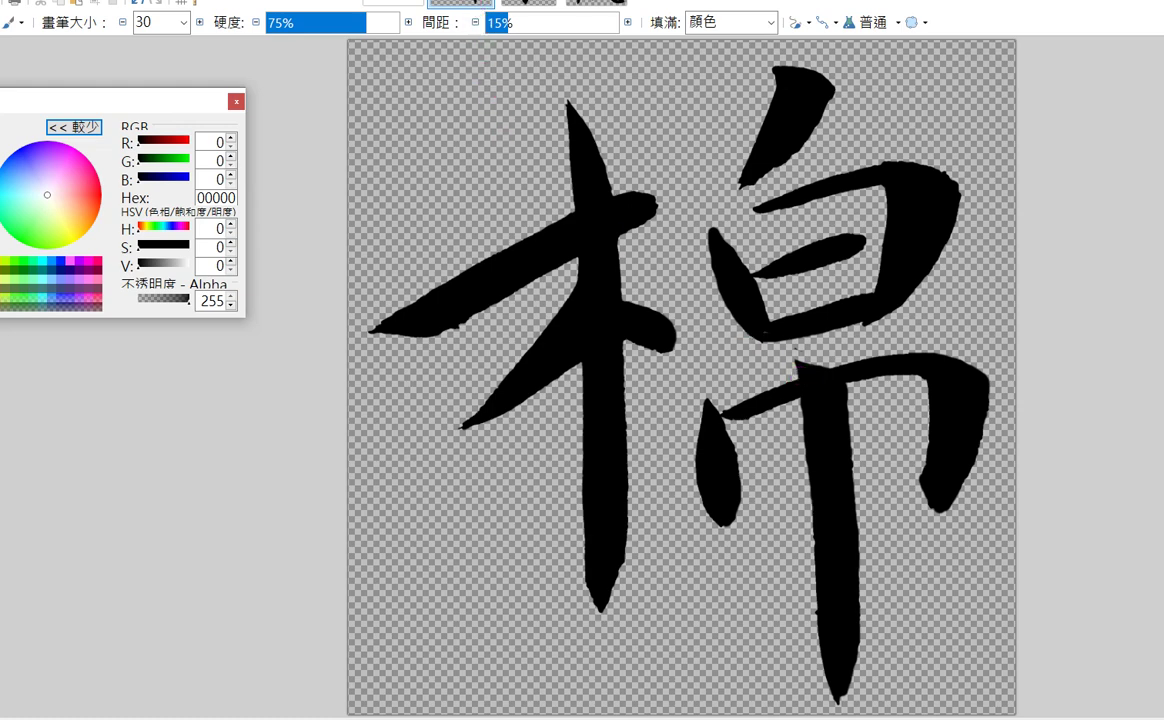
Step: Save the 棉 image with the default save settings and close it
right_click(436, 5)
click(509, 67)
key(Return)
key(ctrl+w)
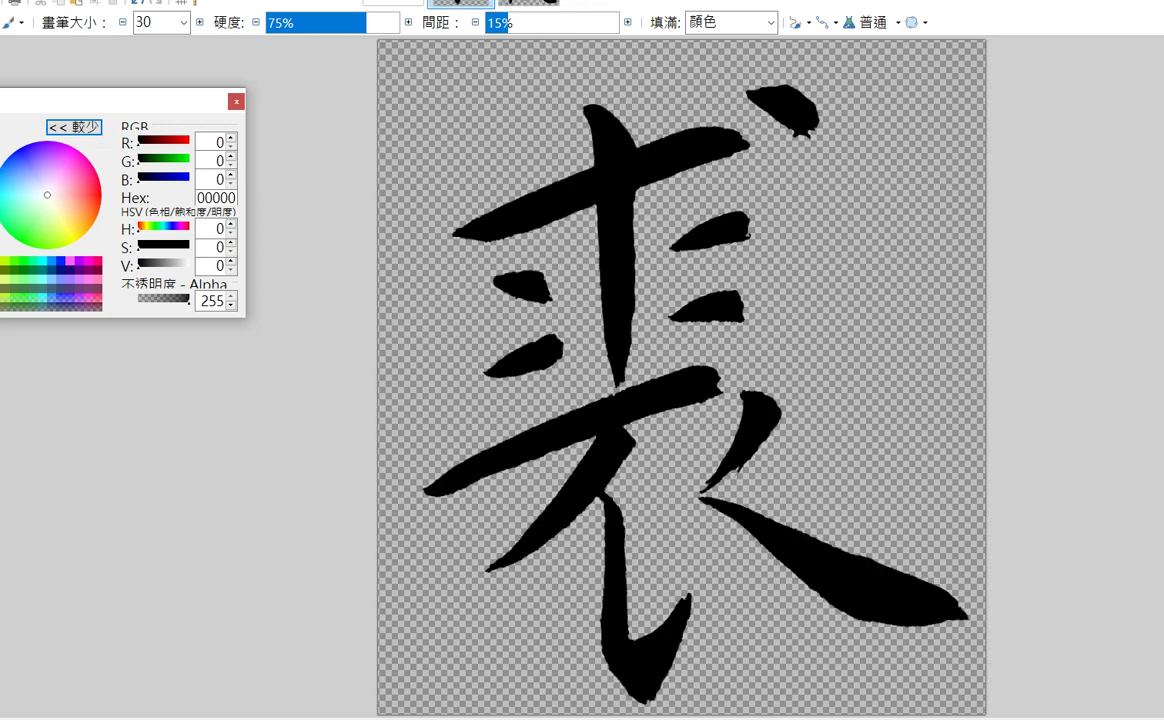
Step: Round in black the ends of 裘's dots and long middle horizontal, fill the right-falling stroke's underside, and erase its end to a taper
key(s)
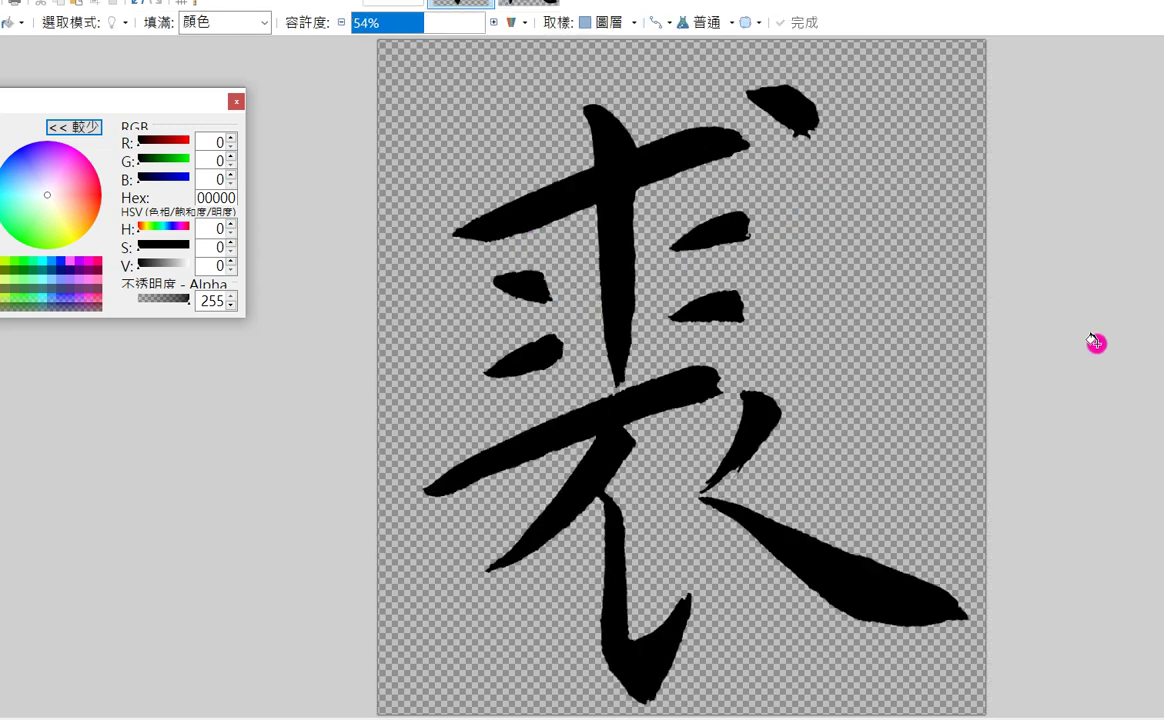
key(b)
click(810, 111)
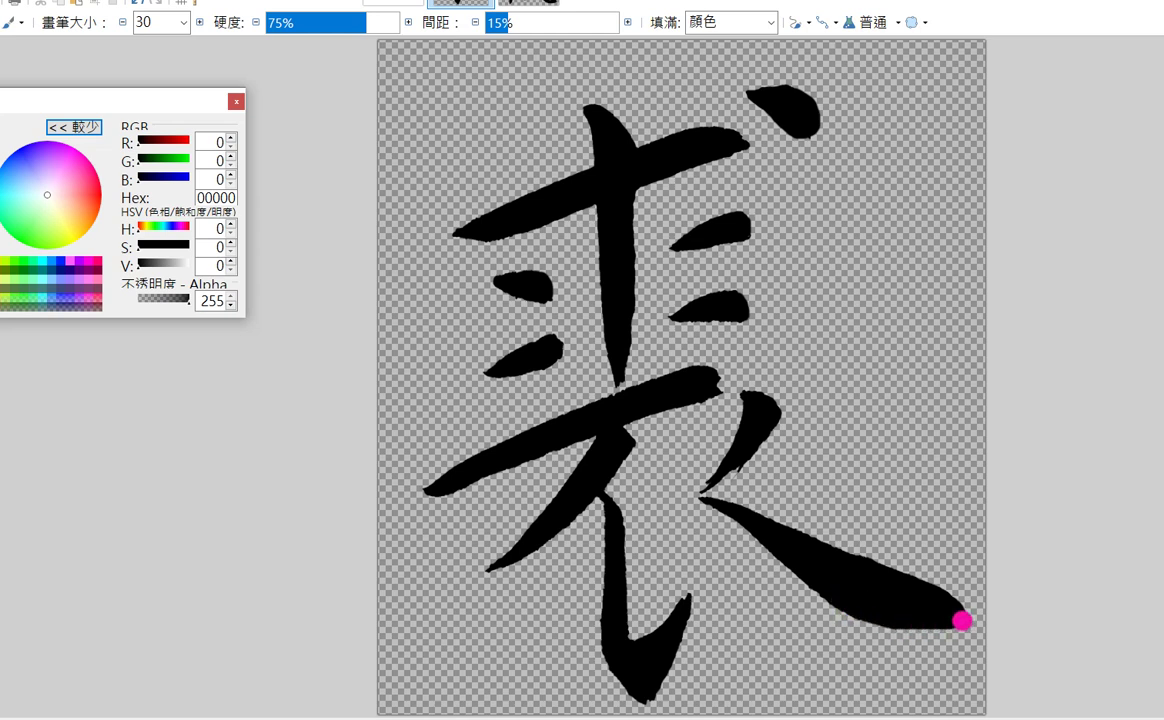
key(e)
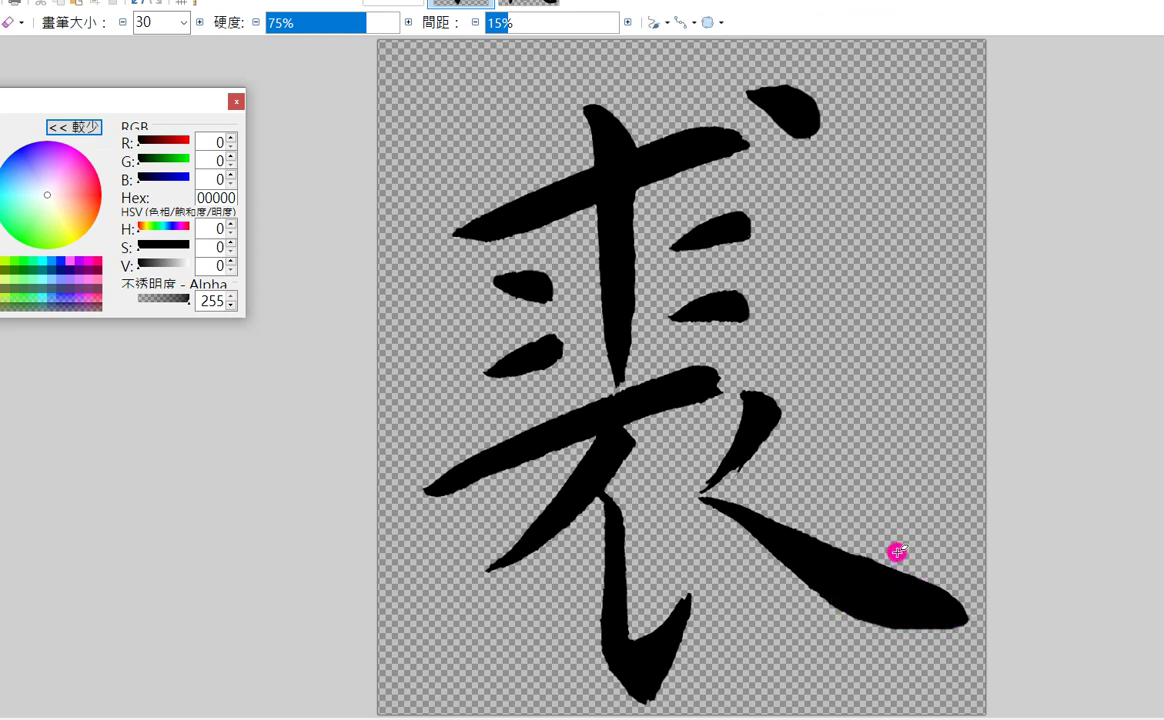
mouse_move(892, 566)
mouse_down()
mouse_move(977, 620)
mouse_move(962, 601)
mouse_up()
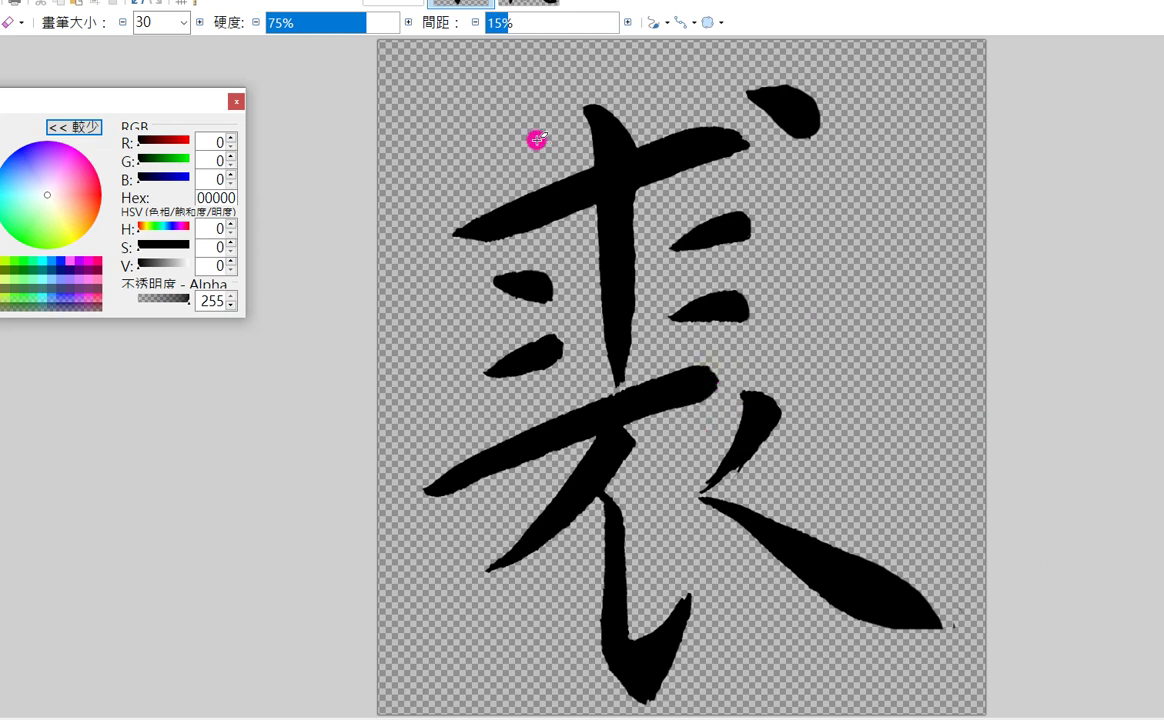
Step: Save the 裘 image with the default save settings and close it
right_click(456, 3)
click(510, 60)
key(Return)
key(ctrl+w)
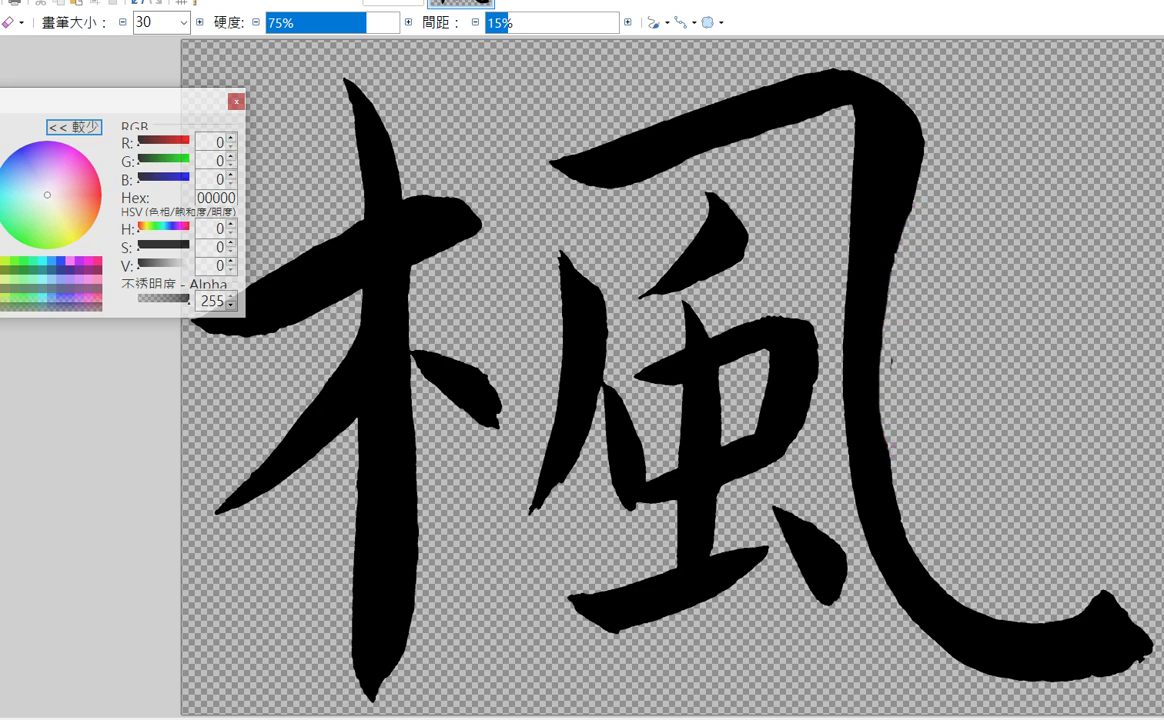
Step: Smooth in black 楓's large curved stroke and hook tip, the right side of the inner box, and the wood radical's dot
key(b)
mouse_move(899, 221)
mouse_down()
mouse_move(878, 382)
mouse_move(883, 450)
mouse_up()
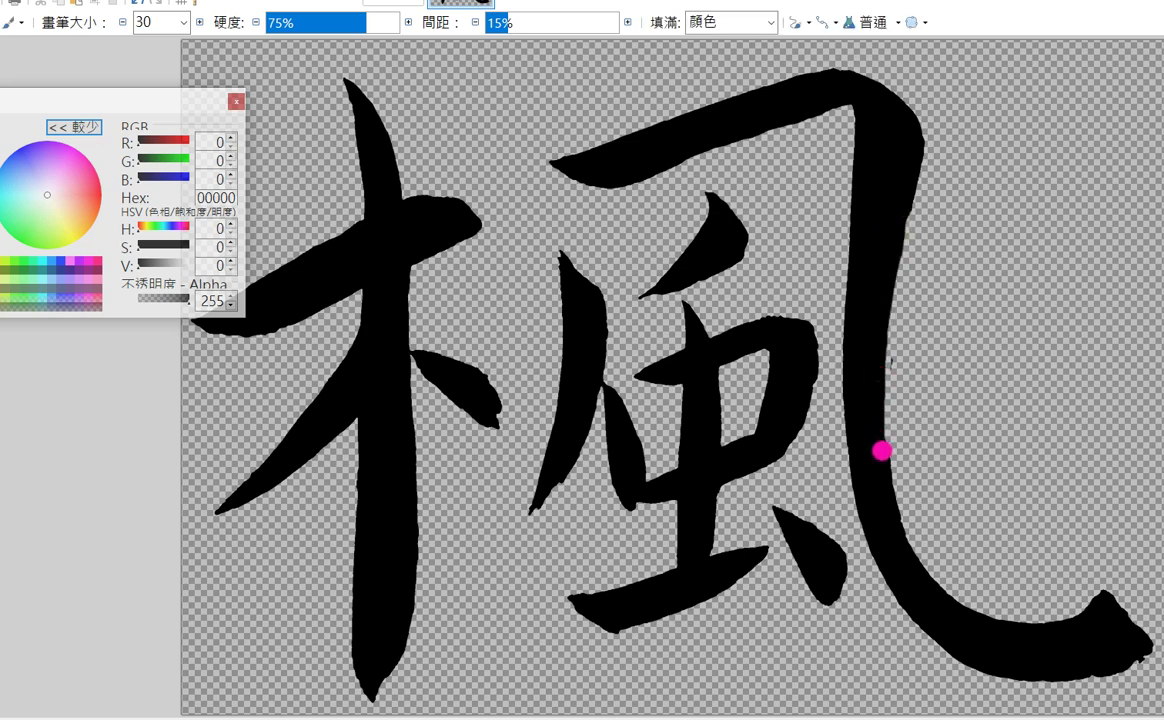
drag(877, 404, 881, 433)
mouse_move(807, 328)
mouse_down()
mouse_move(818, 351)
mouse_move(785, 428)
mouse_up()
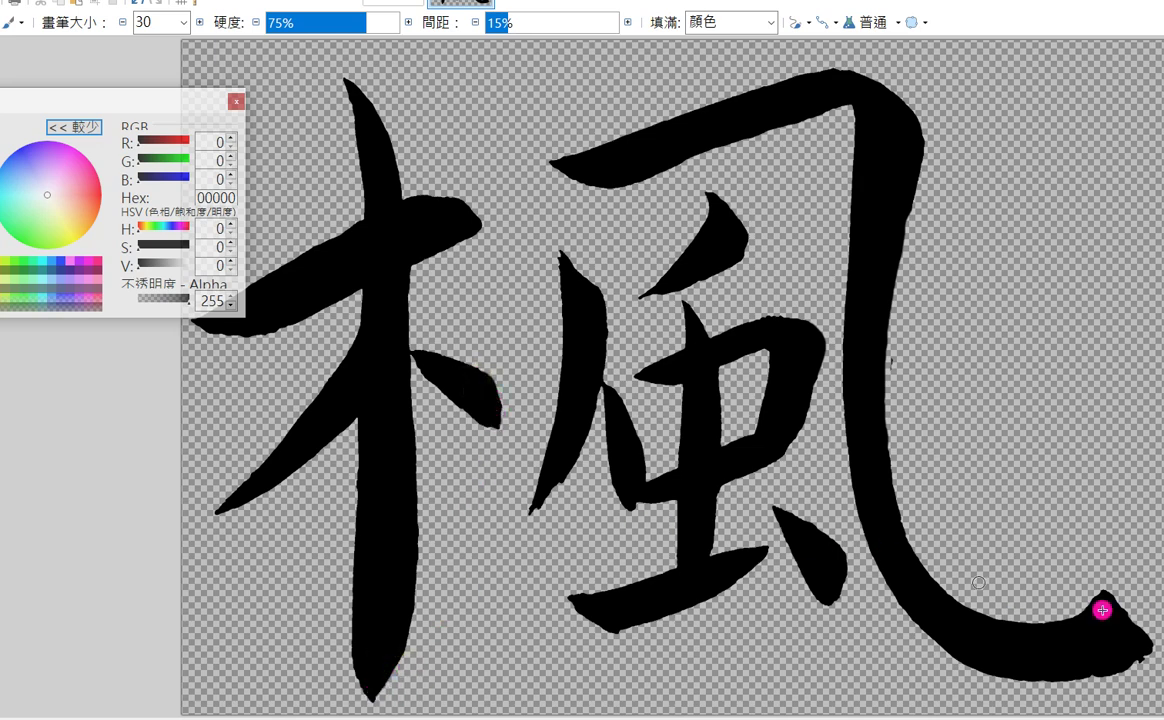
mouse_move(1099, 594)
mouse_down()
mouse_move(1148, 647)
mouse_move(1089, 675)
mouse_move(1034, 675)
mouse_up()
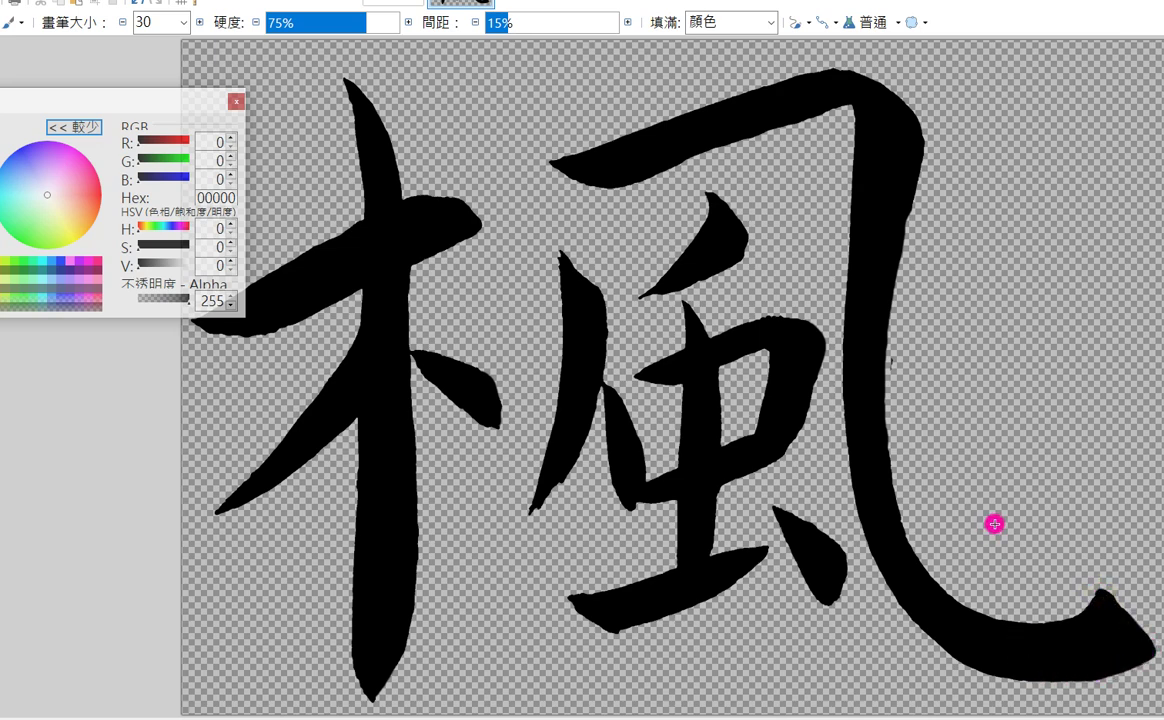
Step: Reshape the left end of 楓's inner bottom stroke with brush and eraser, and fill the upper left edge of the wood radical's vertical
mouse_move(577, 602)
mouse_down()
mouse_move(587, 626)
mouse_move(611, 629)
mouse_move(675, 603)
mouse_move(637, 599)
mouse_move(585, 616)
mouse_move(611, 624)
mouse_move(657, 600)
mouse_up()
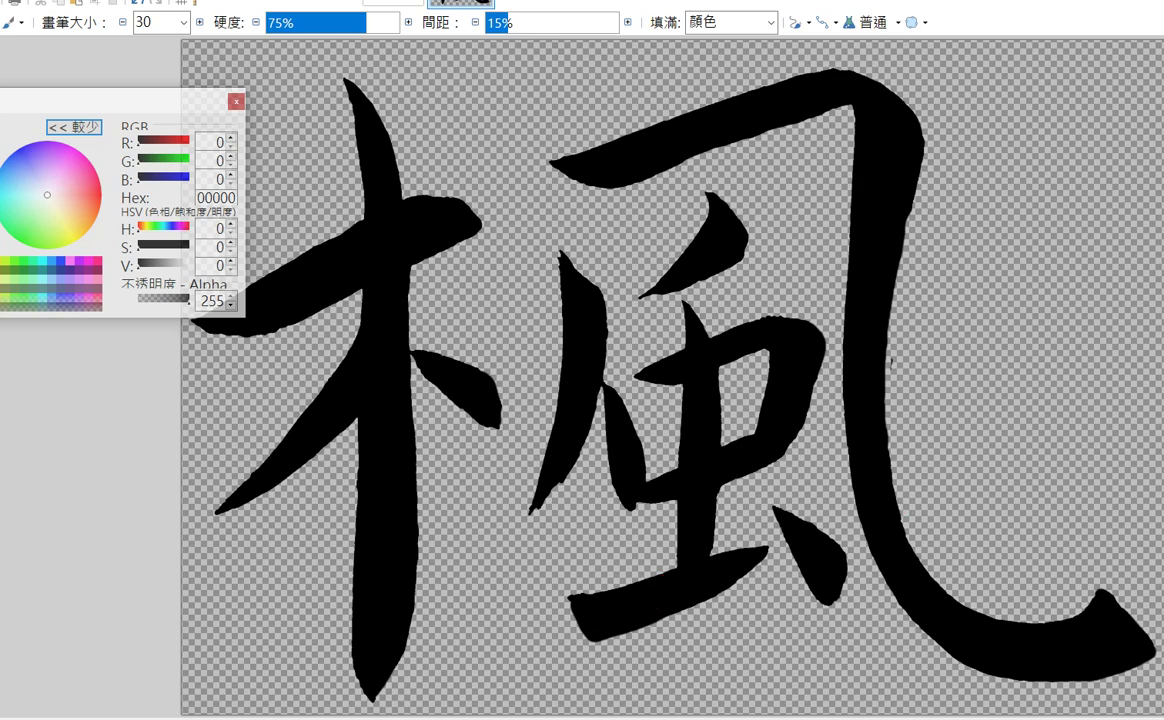
key(e)
mouse_move(588, 586)
mouse_down()
mouse_move(564, 600)
mouse_move(585, 631)
mouse_move(645, 656)
mouse_up()
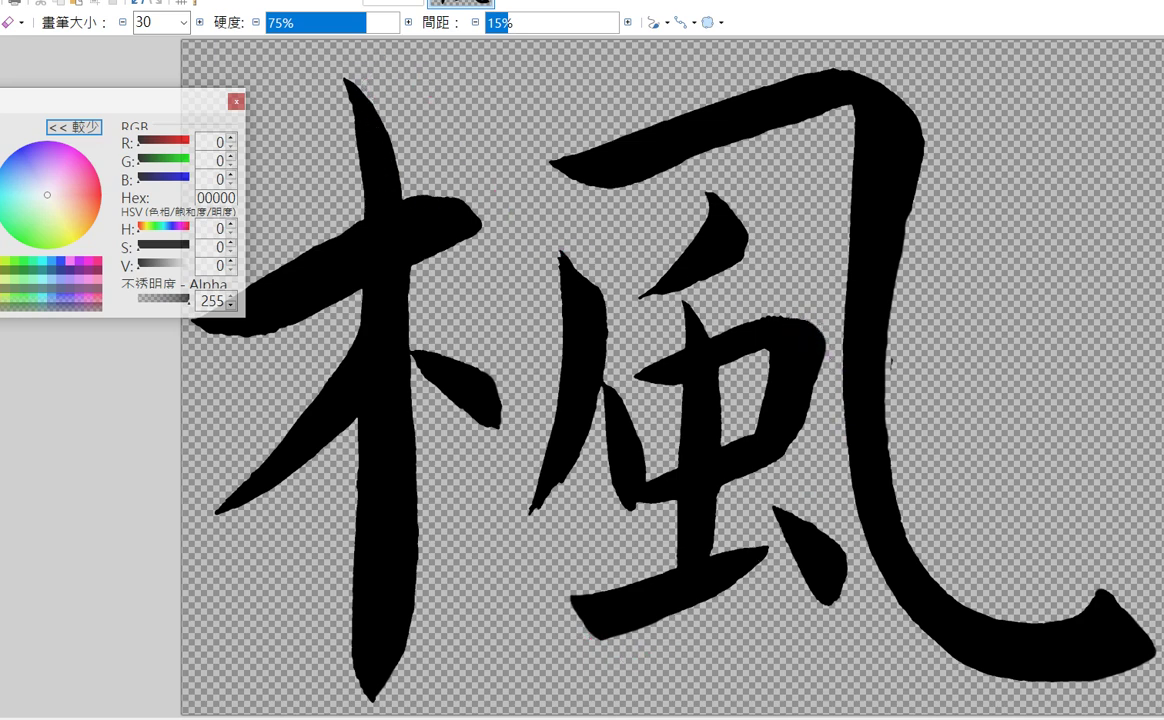
key(b)
drag(365, 185, 366, 231)
Step: Save the 楓 image with the default save settings and close it
click(455, 5)
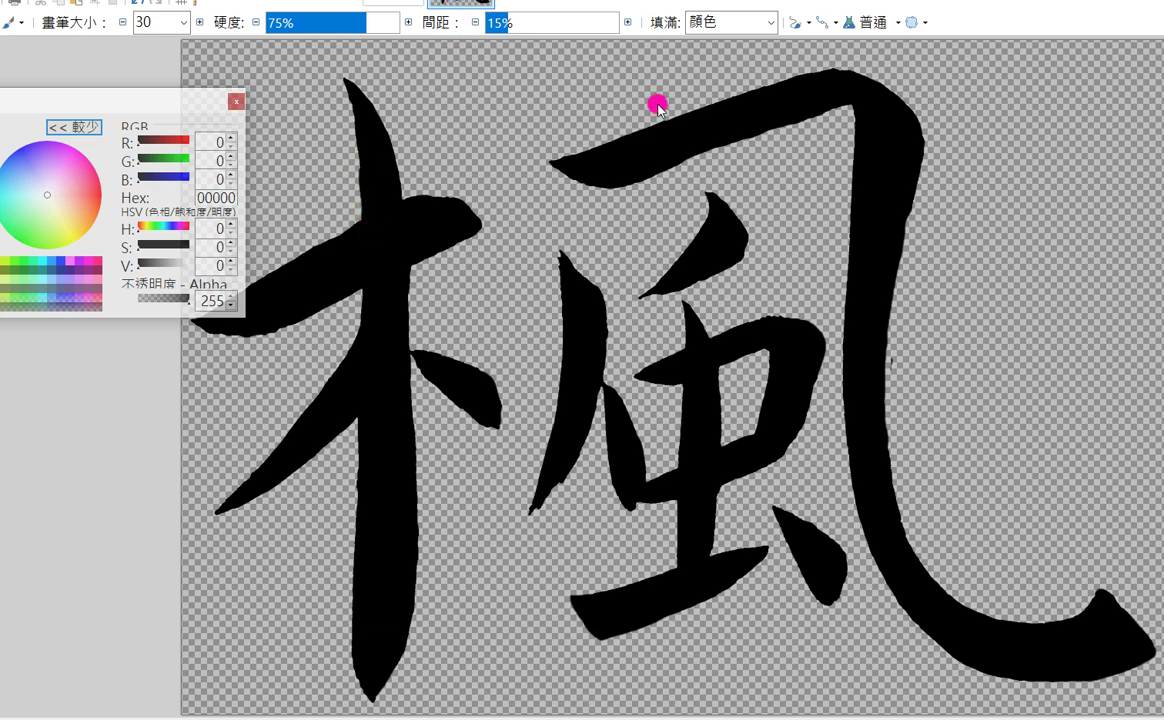
key(e)
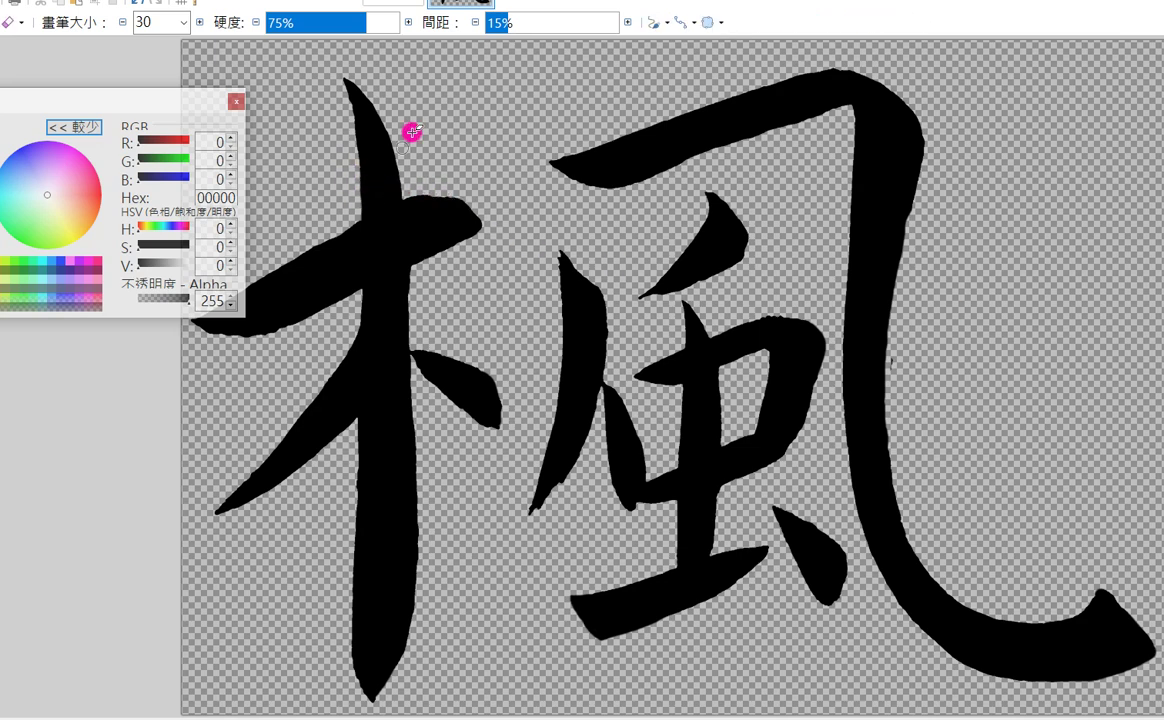
right_click(474, 2)
click(529, 62)
click(528, 61)
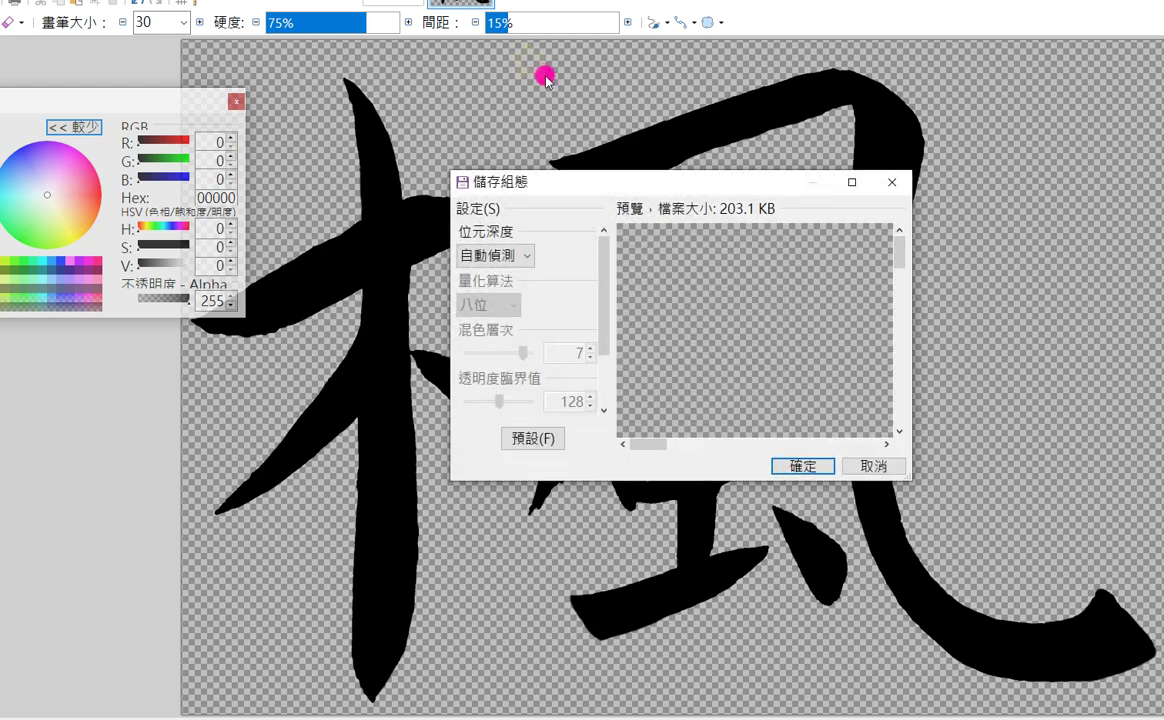
click(800, 465)
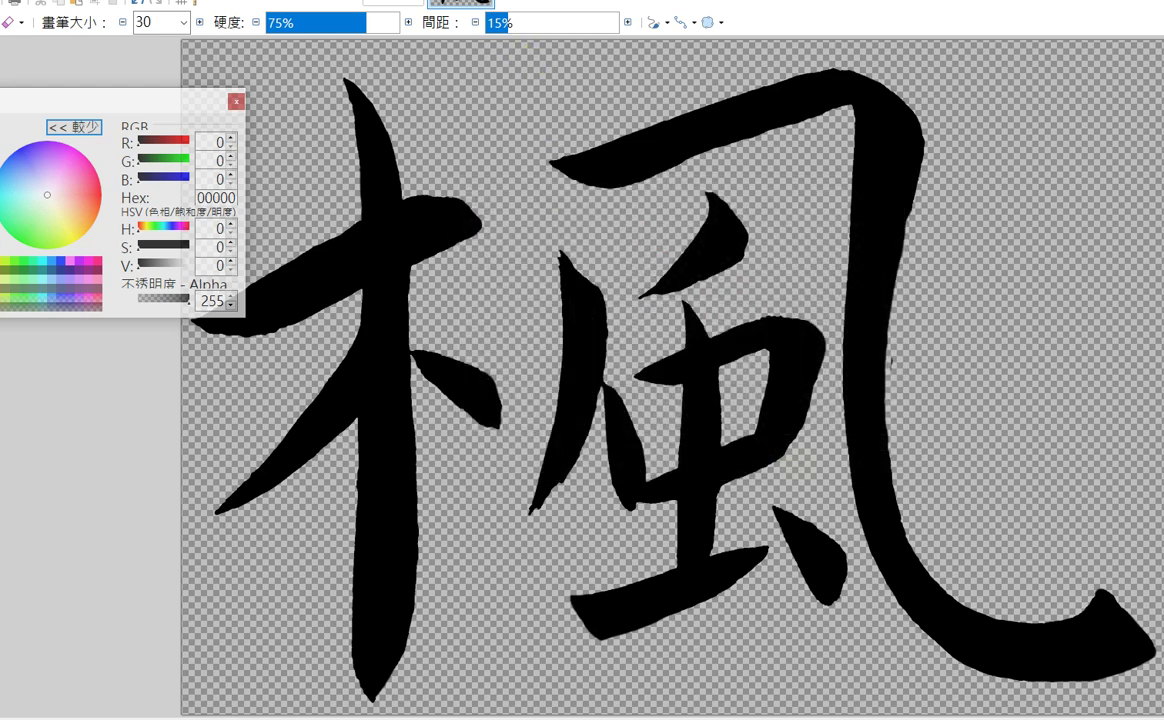
click(487, 2)
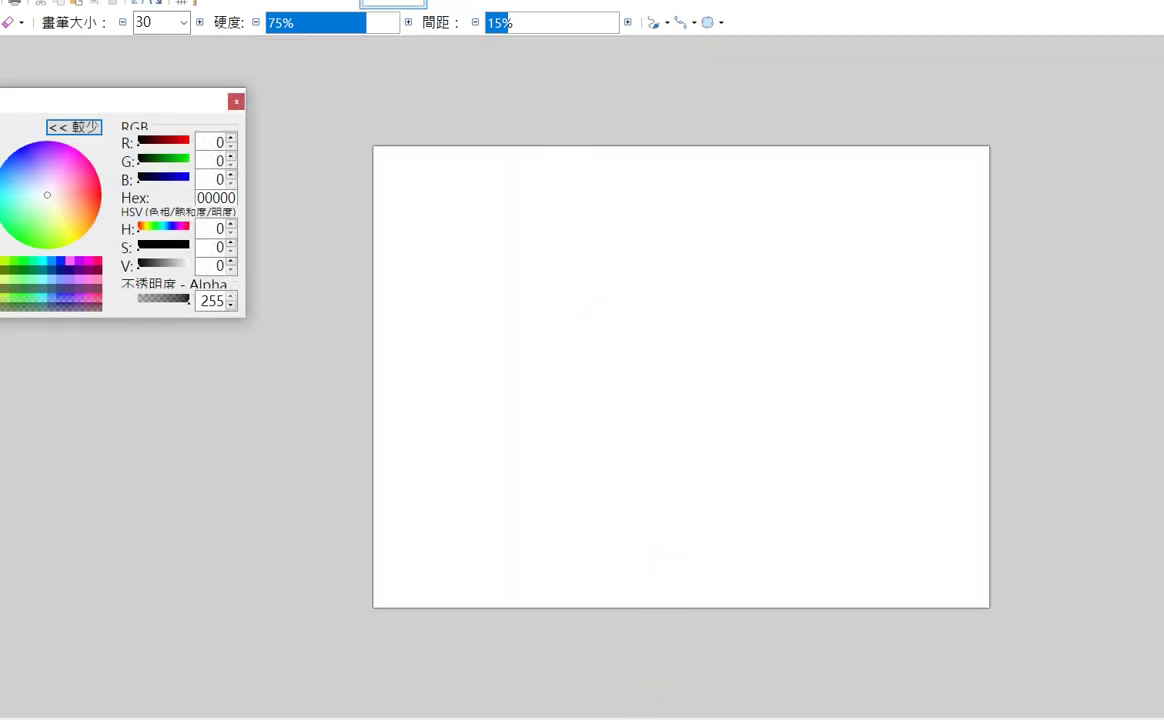